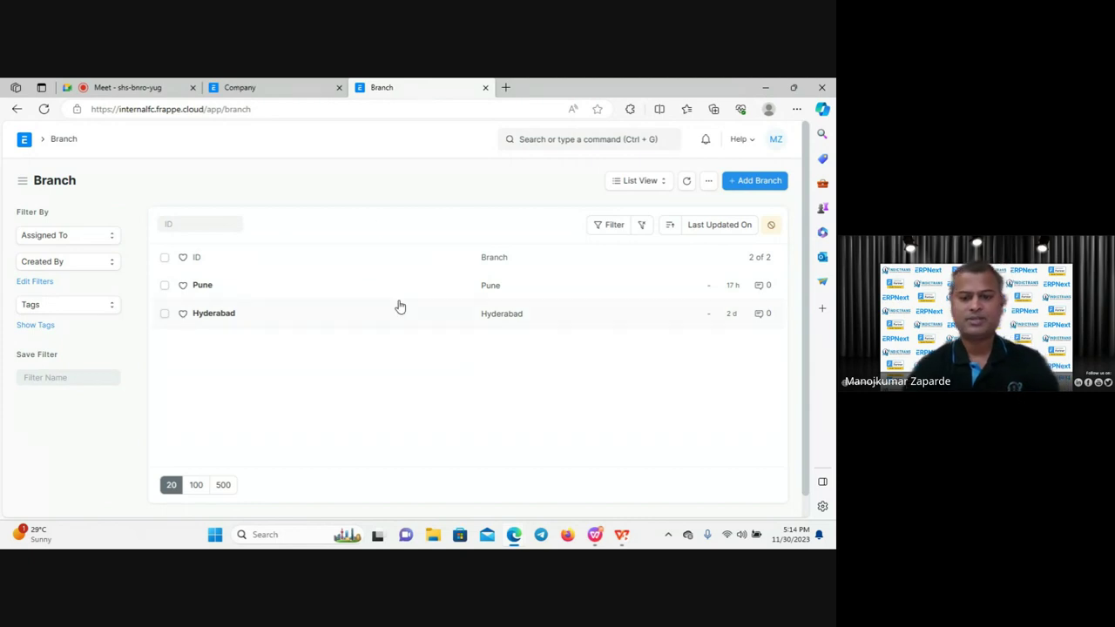
Switch to the WPS presentation slide show and advance to the Customer Master Configuration slide.
{"action": "mouse_move", "coordinate": [605, 538]}
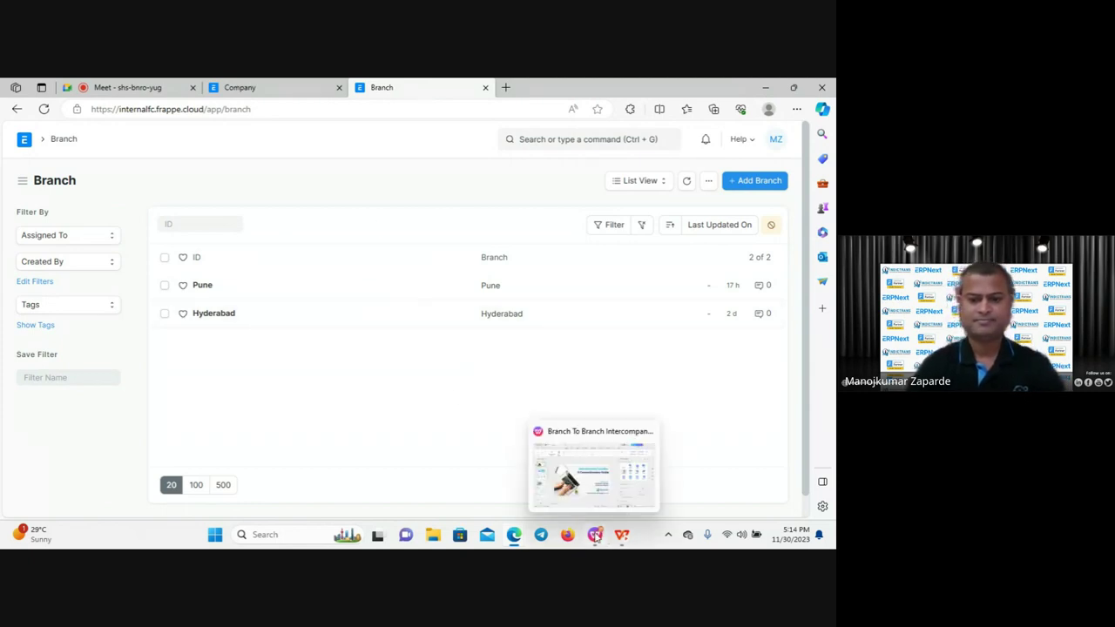
{"action": "key", "text": "alt+Tab"}
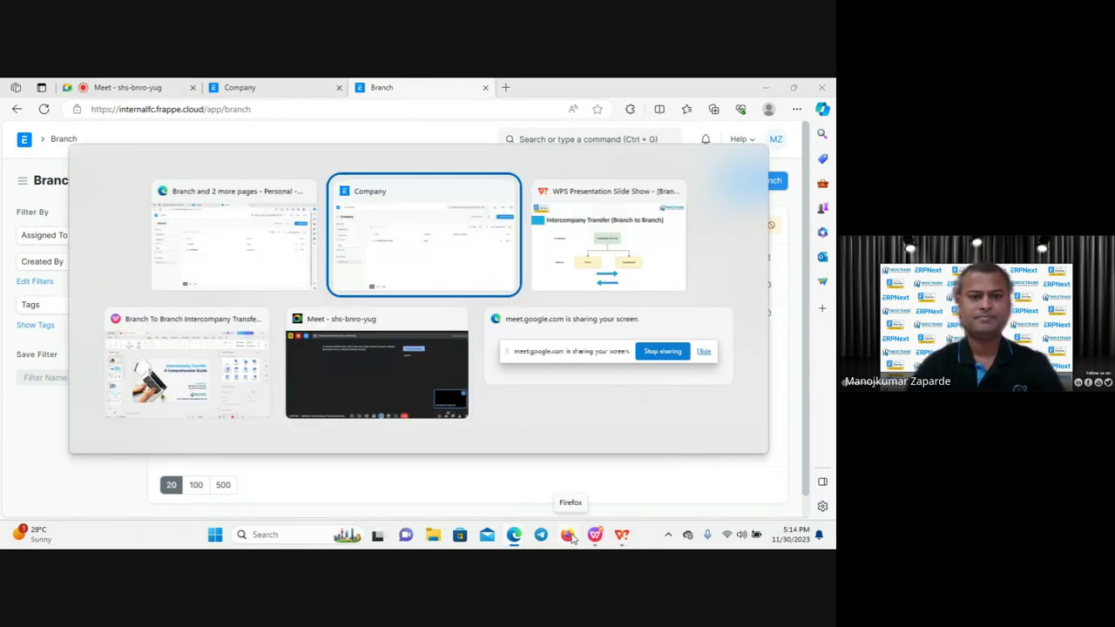
{"action": "key", "text": "alt+Tab"}
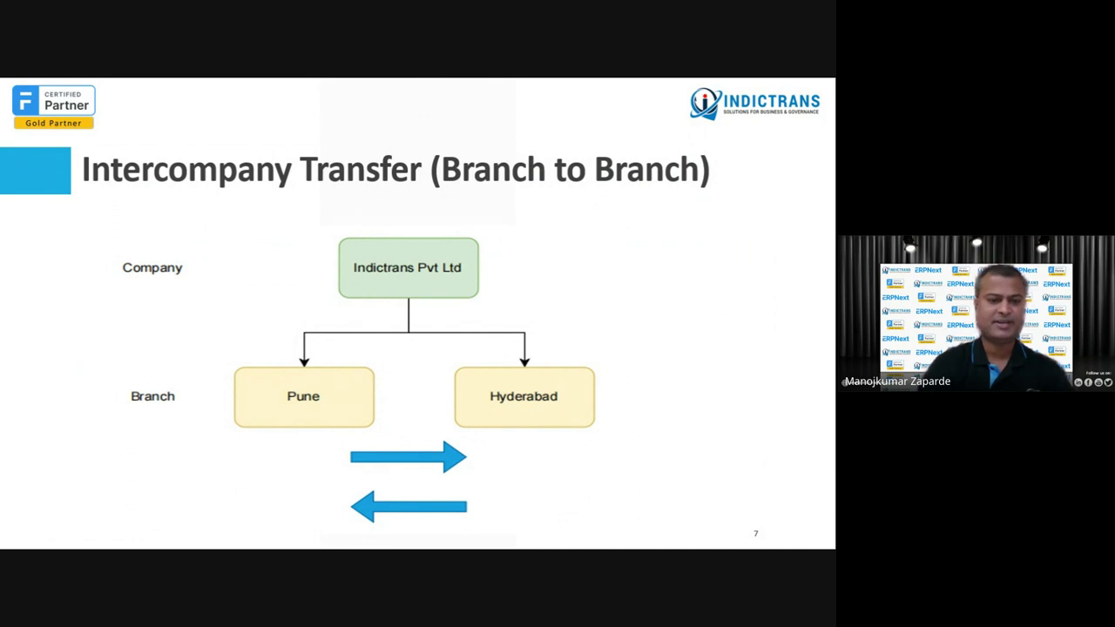
{"action": "key", "text": "Right"}
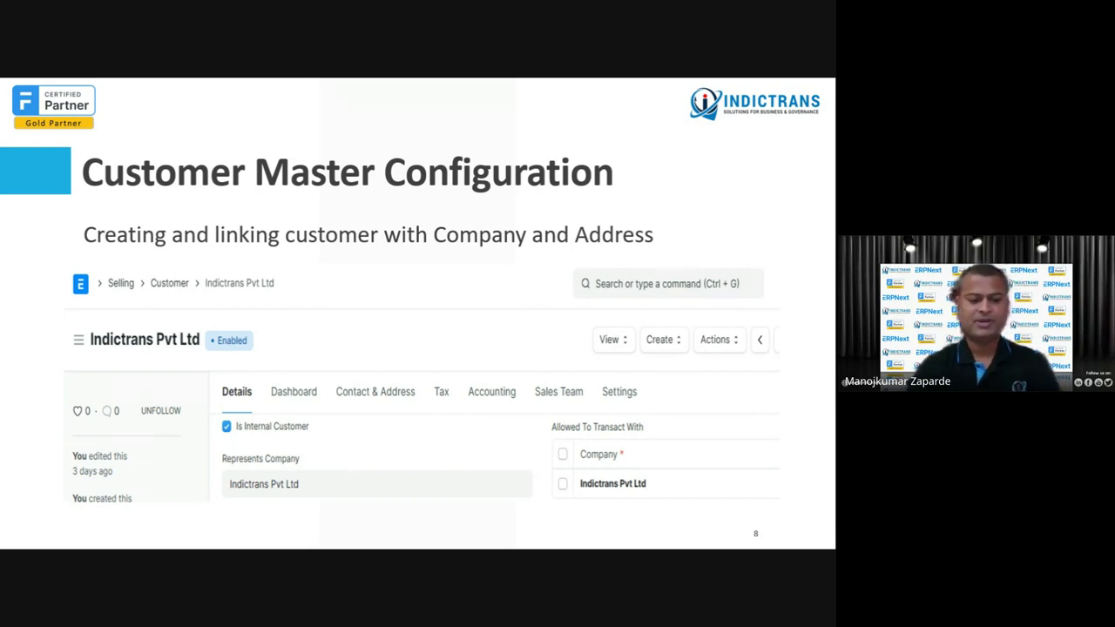
Switch back to ERPNext in the browser, find the Customer list and open the Indictrans Pvt Ltd customer record.
{"action": "key", "text": "alt+Tab"}
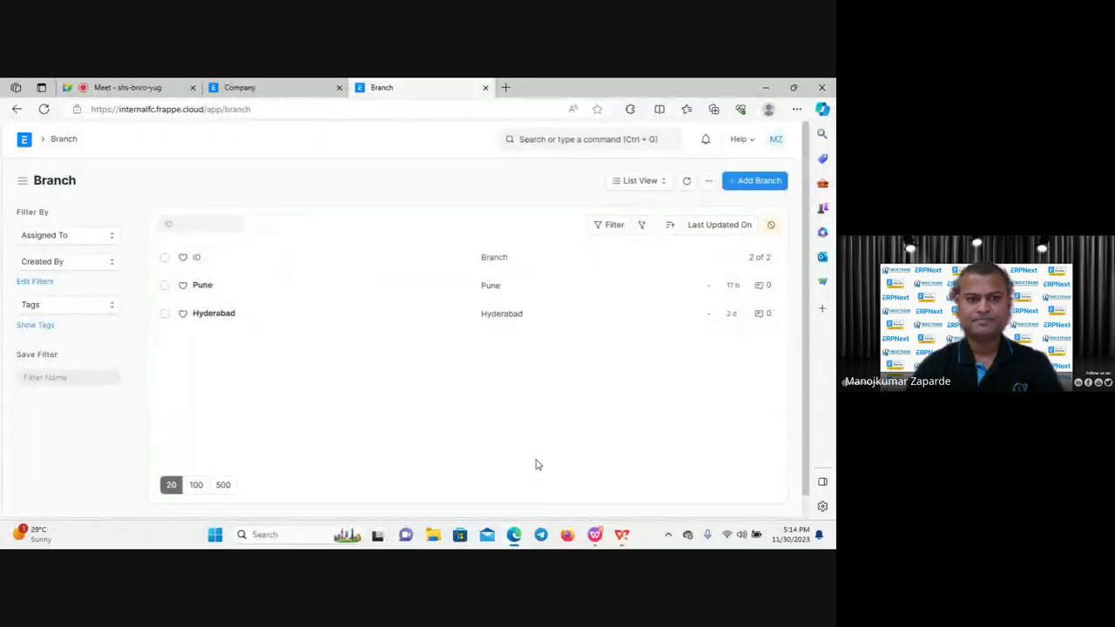
{"action": "left_click", "coordinate": [556, 141]}
{"action": "type", "text": "customer"}
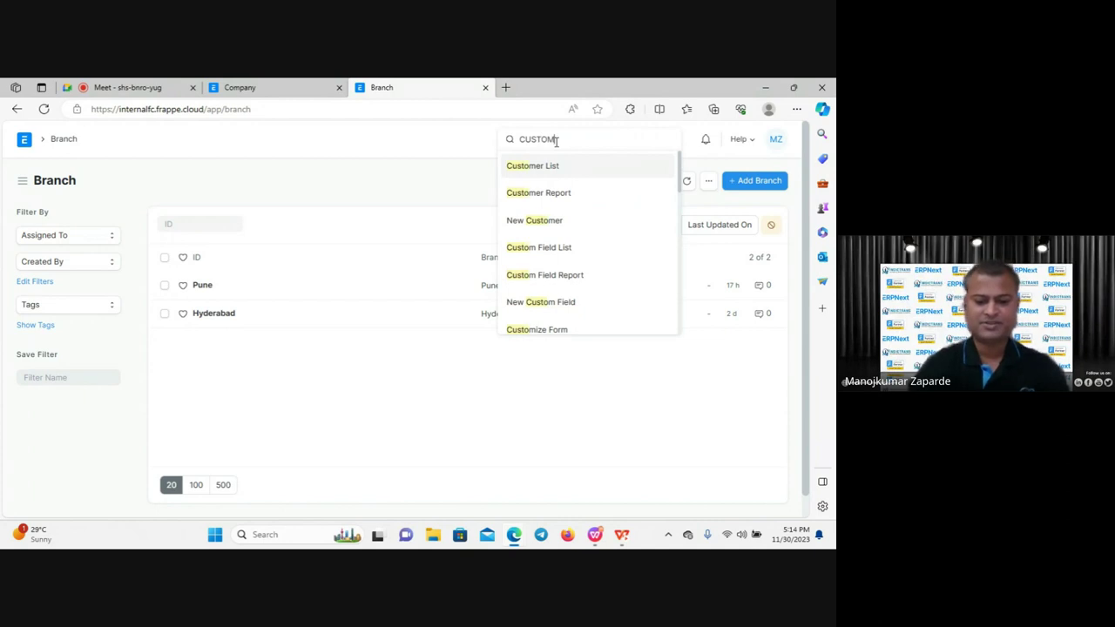
{"action": "left_click", "coordinate": [557, 168]}
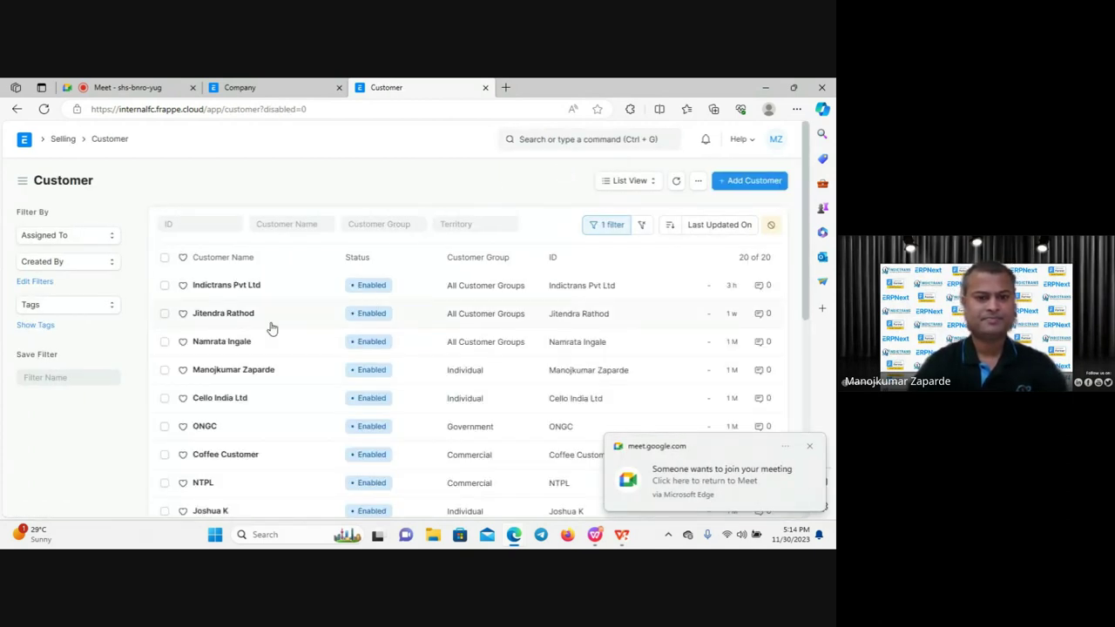
{"action": "left_click", "coordinate": [226, 288]}
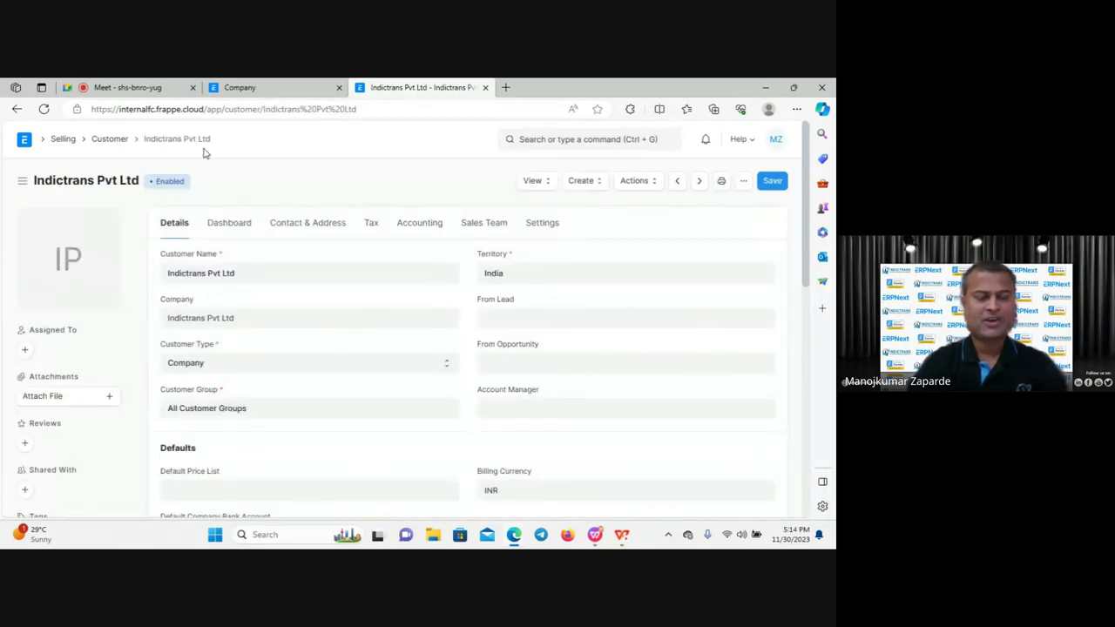
Compare the Company list with the customer record, then examine the customer's Internal Customer settings and allowed companies.
{"action": "left_click", "coordinate": [291, 87]}
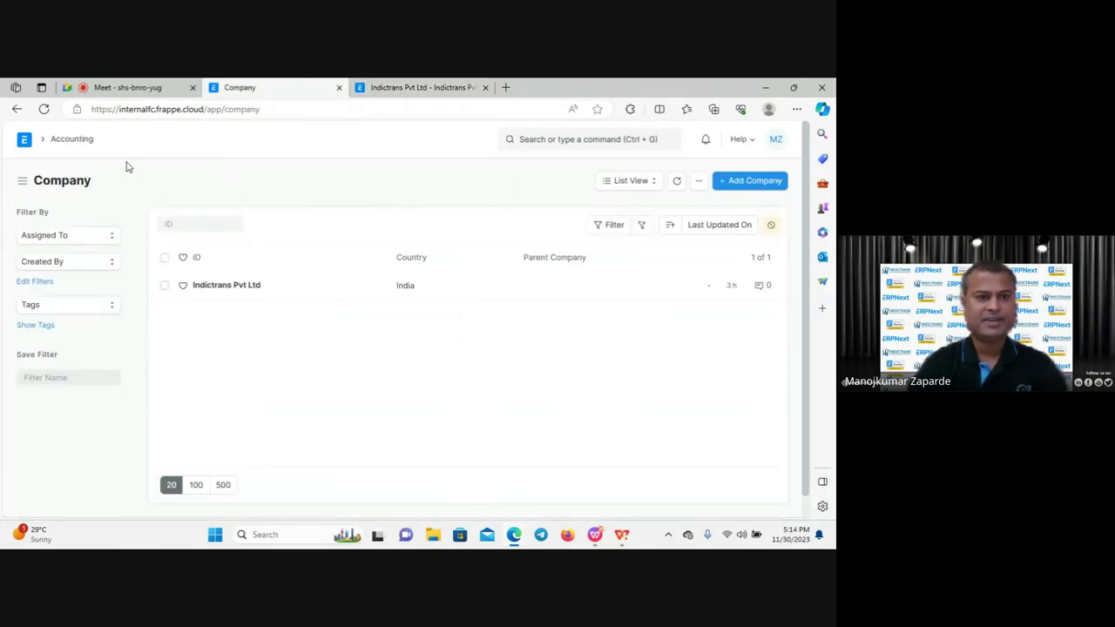
{"action": "left_click", "coordinate": [414, 87]}
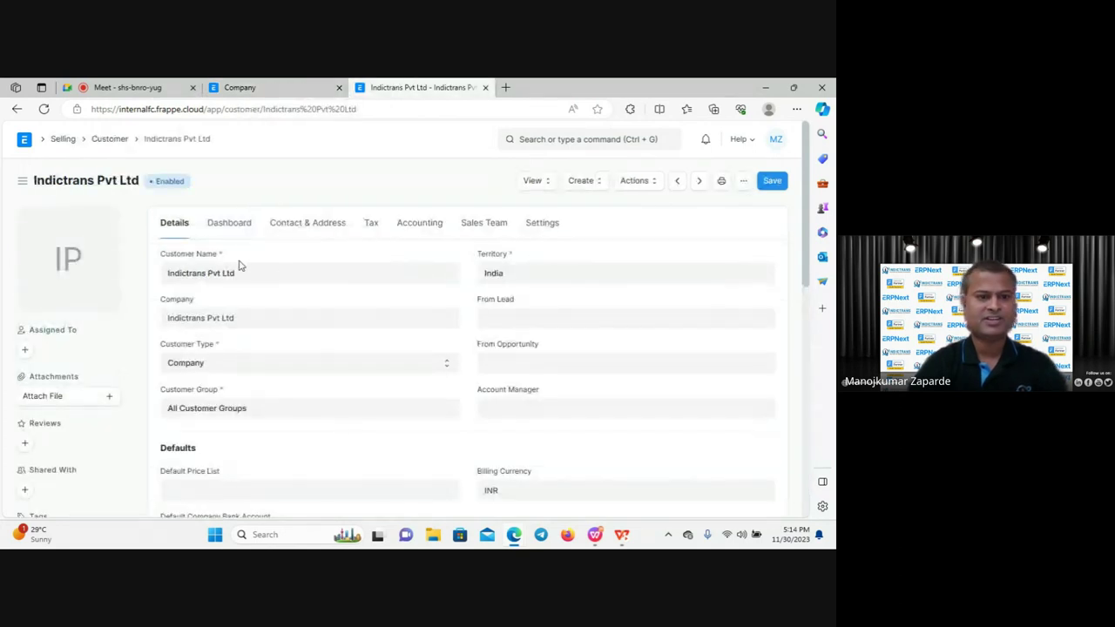
{"action": "scroll", "coordinate": [290, 311], "scroll_direction": "down", "scroll_amount": 1}
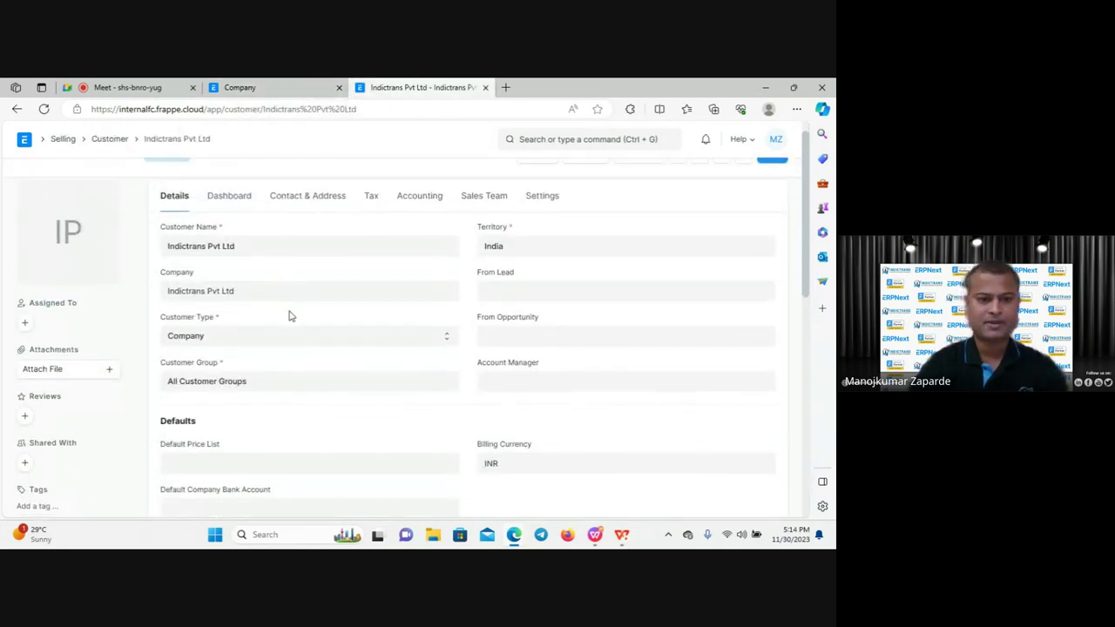
{"action": "scroll", "coordinate": [286, 363], "scroll_direction": "down", "scroll_amount": 2}
{"action": "scroll", "coordinate": [286, 362], "scroll_direction": "down", "scroll_amount": 1}
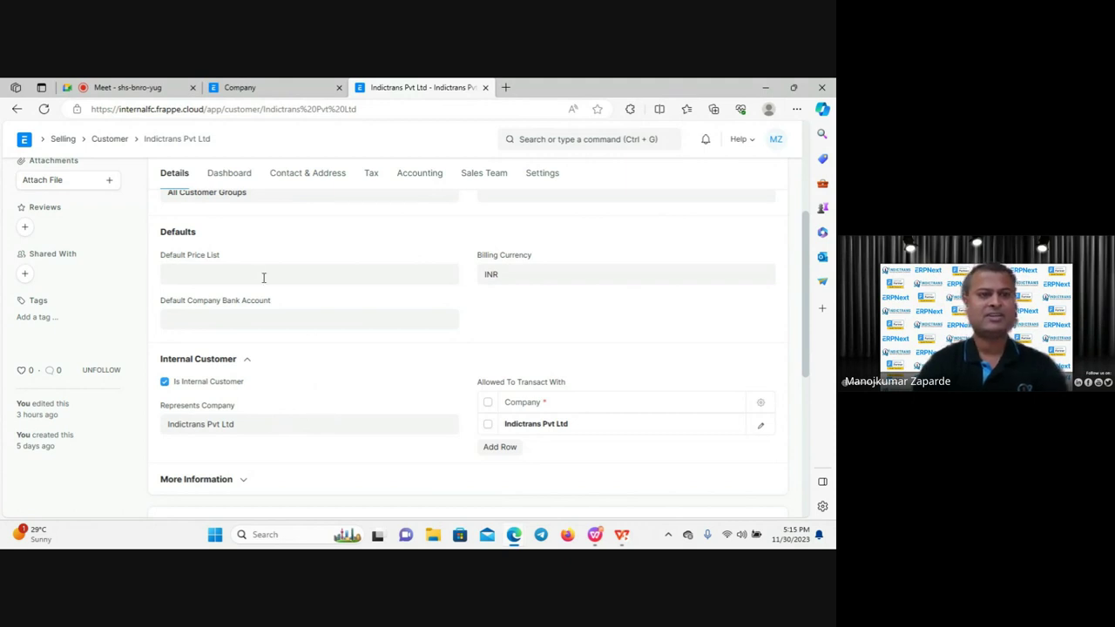
Examine the billing addresses linked to the Indictrans Pvt Ltd customer at an enlarged view.
{"action": "left_click", "coordinate": [311, 178]}
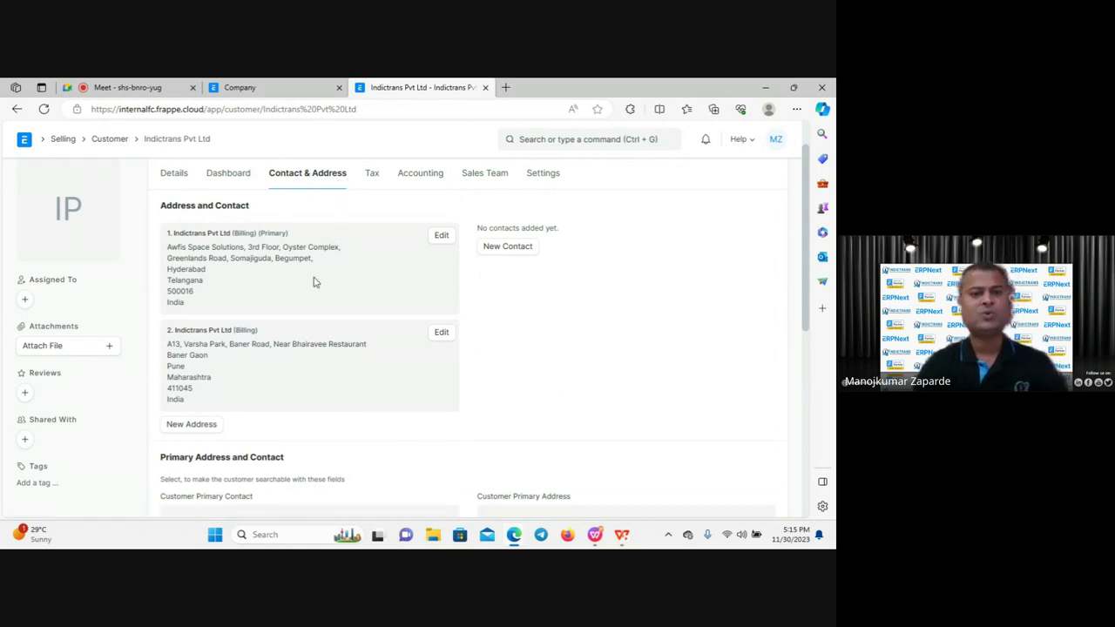
{"action": "scroll", "coordinate": [197, 278], "scroll_direction": "up", "scroll_amount": 5}
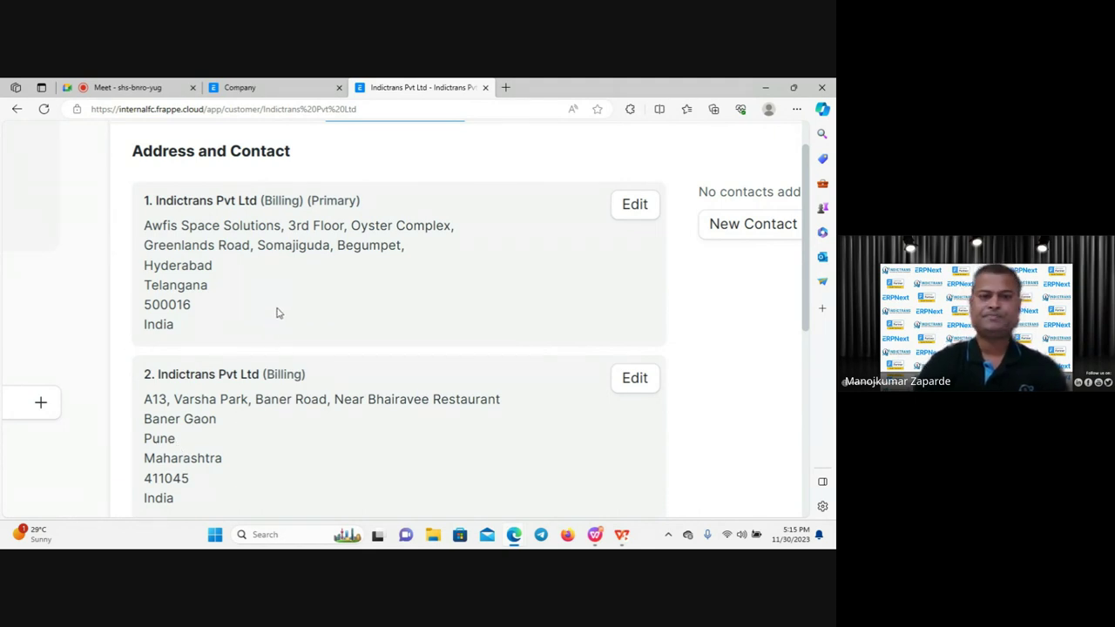
{"action": "key", "text": "ctrl+0"}
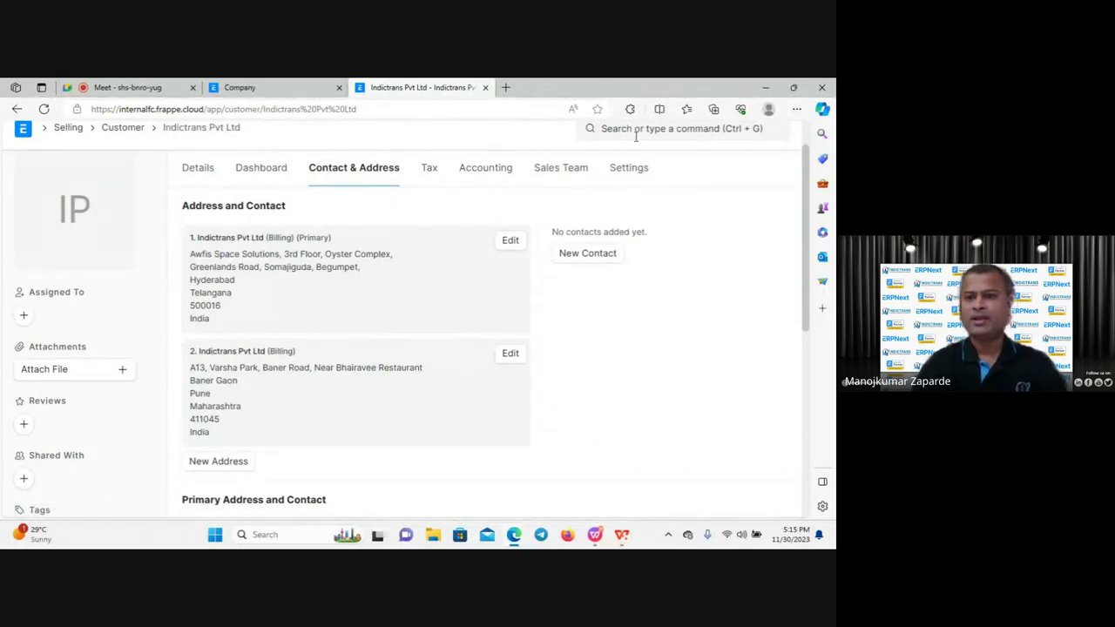
{"action": "key", "text": "ctrl+minus"}
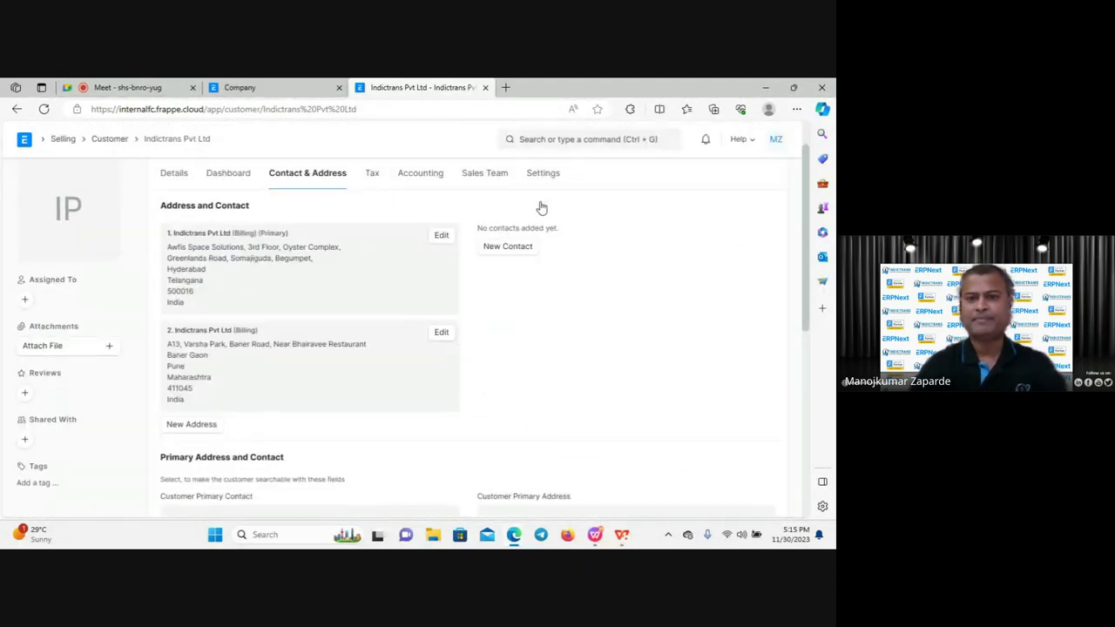
Find the Supplier list and open the Indictrans Pvt Ltd supplier record.
{"action": "left_click", "coordinate": [573, 139]}
{"action": "type", "text": "SUPPLIER"}
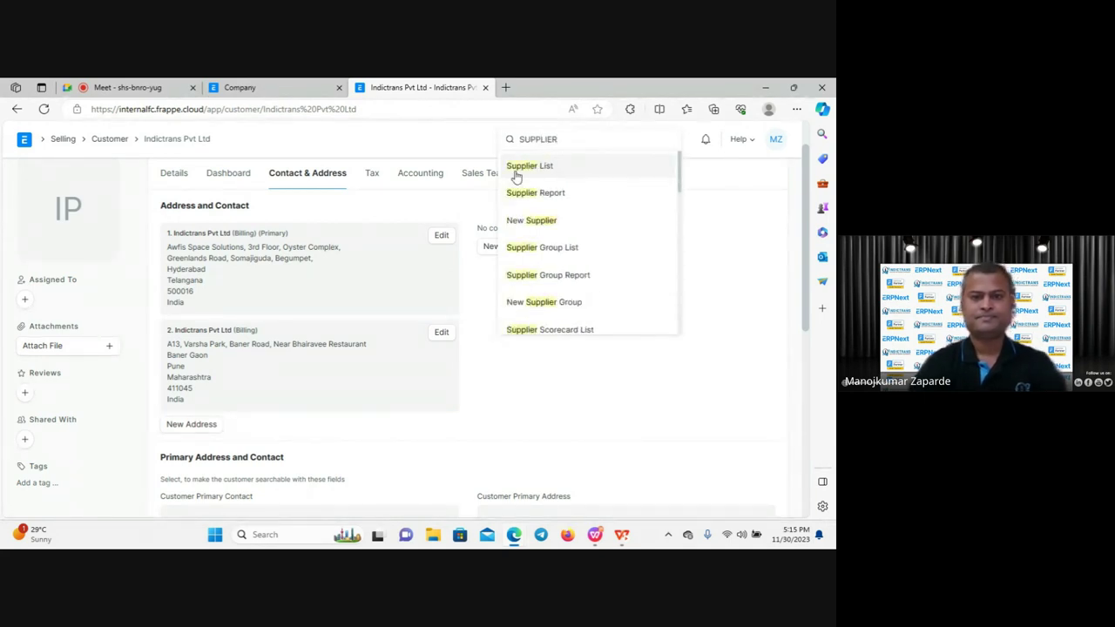
{"action": "left_click", "coordinate": [547, 166]}
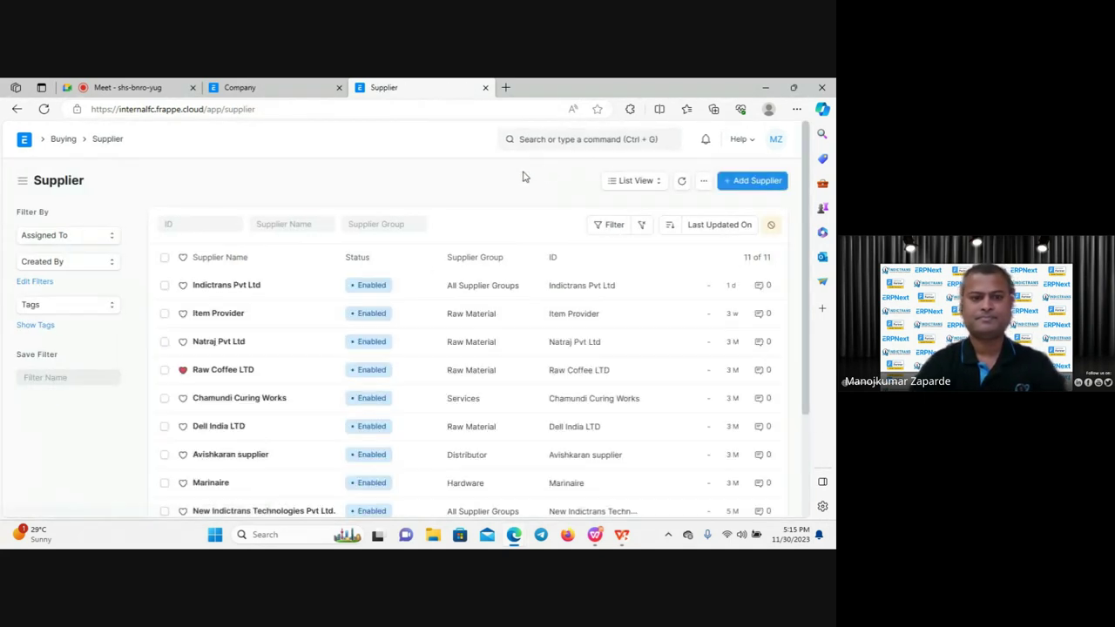
{"action": "left_click", "coordinate": [219, 287]}
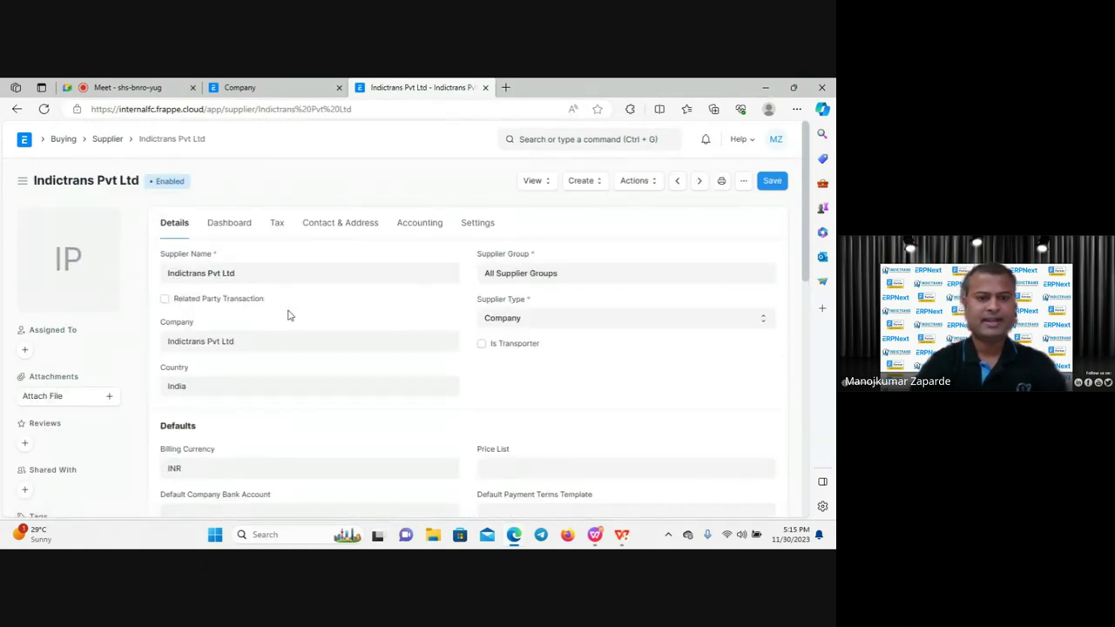
Examine the billing addresses linked to the Indictrans Pvt Ltd supplier at an enlarged view.
{"action": "left_click", "coordinate": [333, 227]}
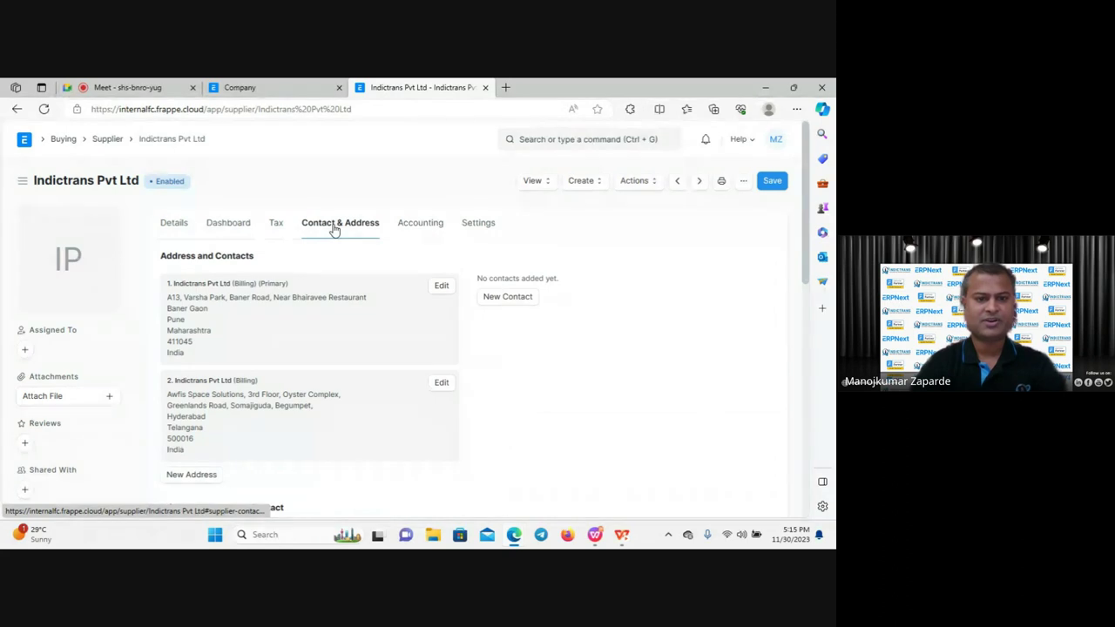
{"action": "key", "text": "ctrl+plus"}
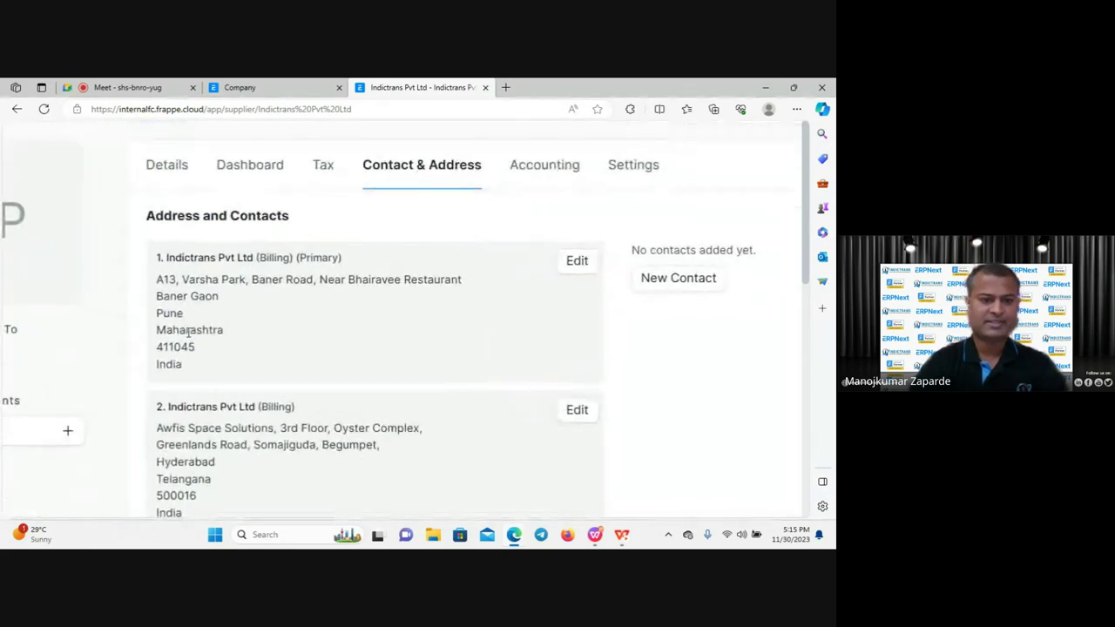
{"action": "key", "text": "ctrl+plus"}
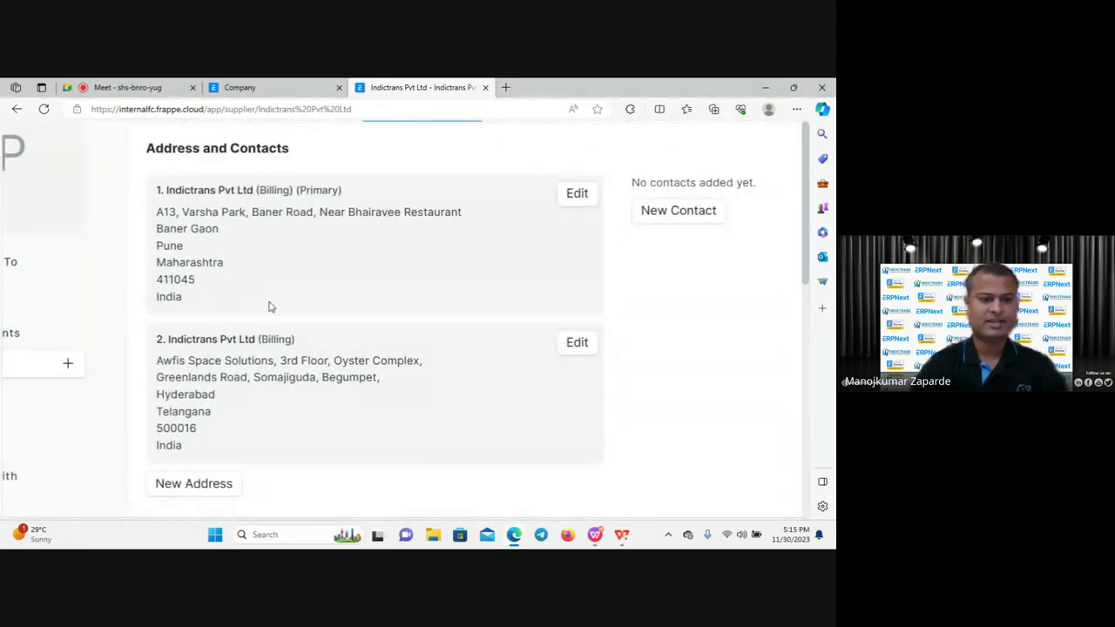
{"action": "key", "text": "ctrl+minus"}
{"action": "key", "text": "ctrl+minus"}
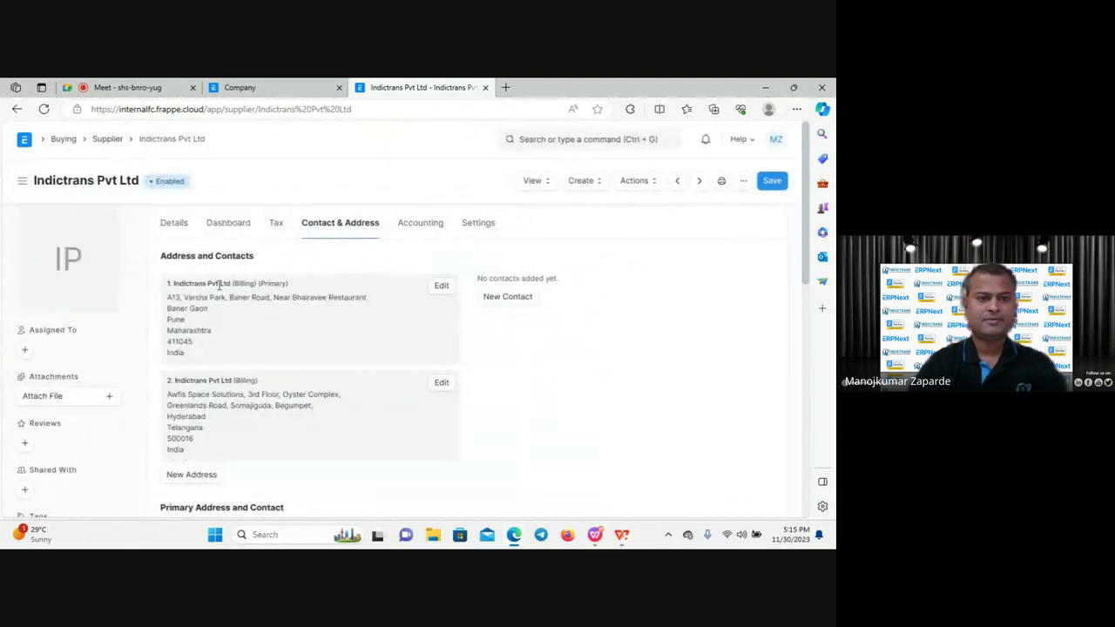
Return to the supplier's details and expand the Internal Supplier section to examine its represented and allowed companies.
{"action": "left_click", "coordinate": [175, 222]}
{"action": "scroll", "coordinate": [256, 358], "scroll_direction": "down", "scroll_amount": 5}
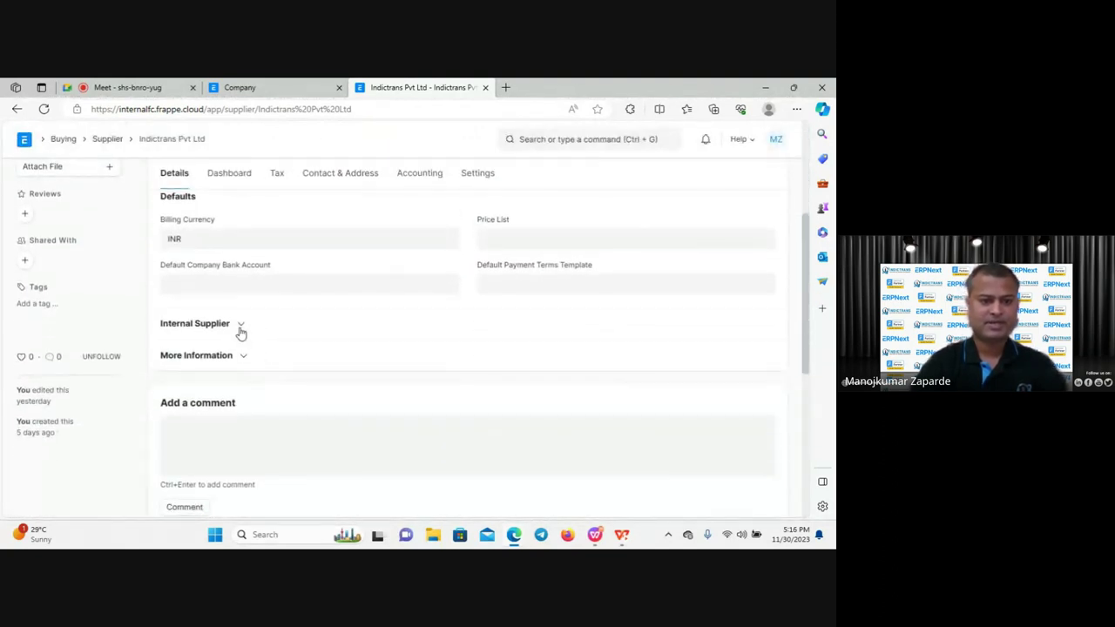
{"action": "left_click", "coordinate": [240, 327]}
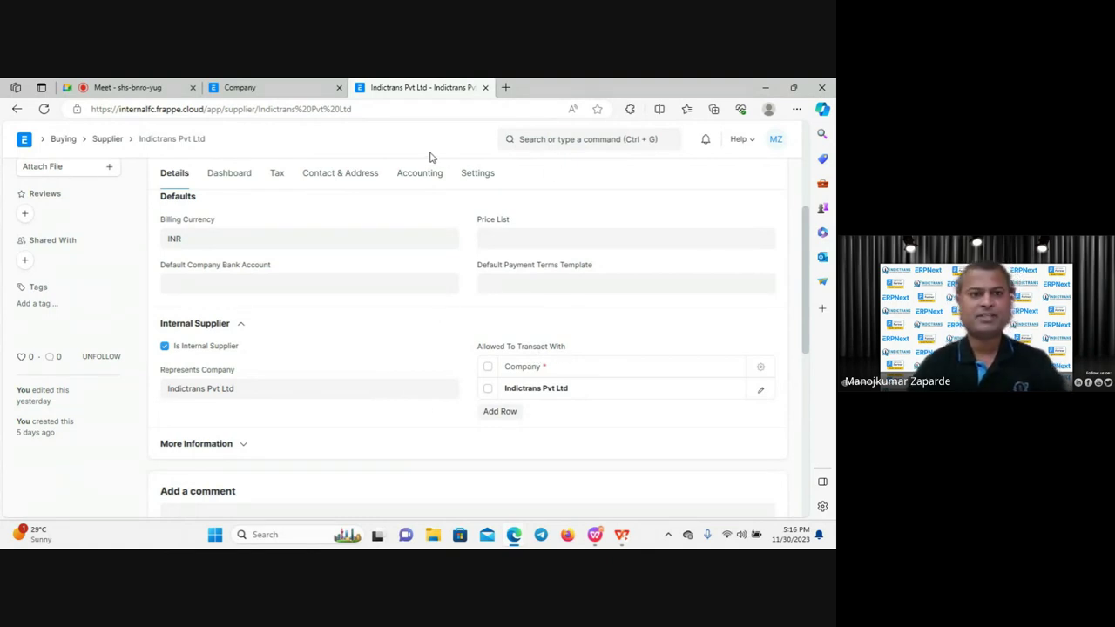
Open the Indictrans Pvt Ltd company record and examine the office addresses under Address & Contact.
{"action": "left_click", "coordinate": [278, 91]}
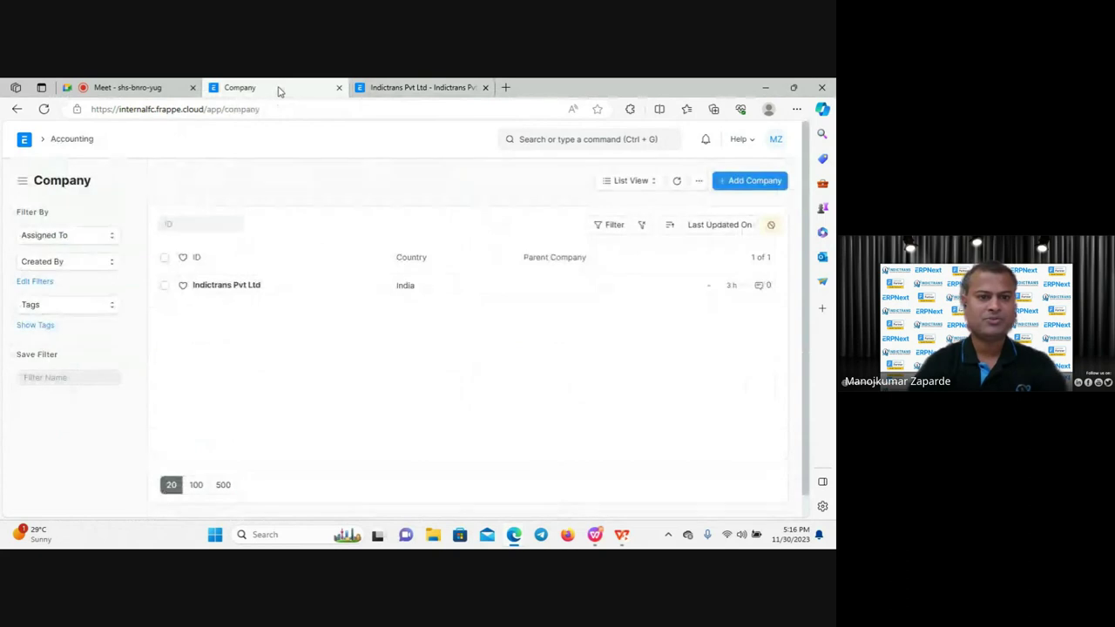
{"action": "left_click", "coordinate": [227, 285]}
{"action": "scroll", "coordinate": [209, 344], "scroll_direction": "down", "scroll_amount": 5}
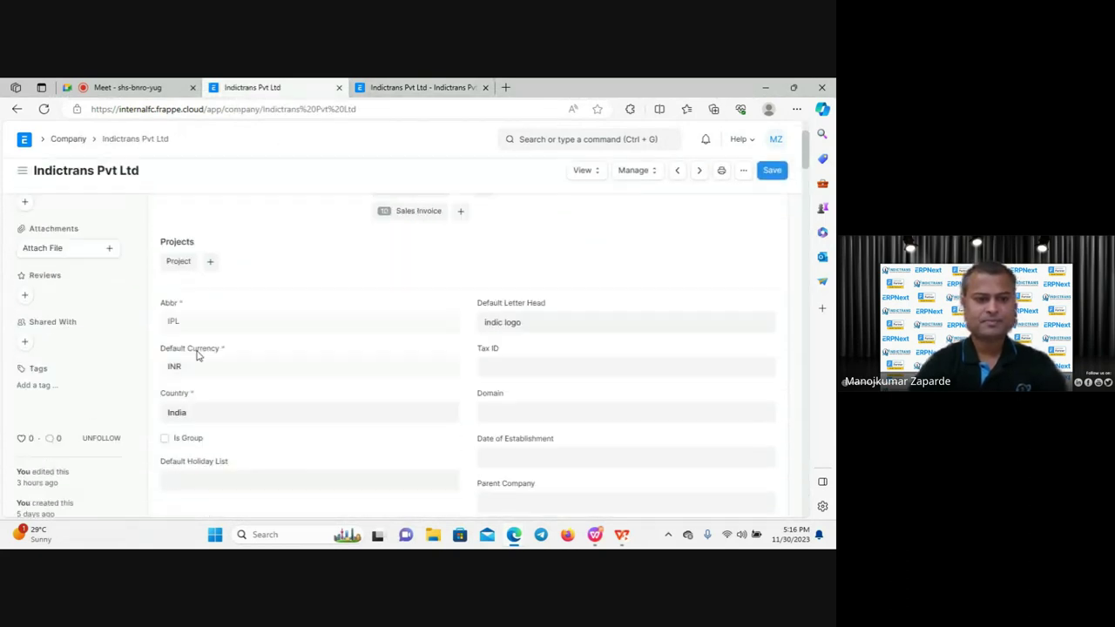
{"action": "scroll", "coordinate": [200, 356], "scroll_direction": "down", "scroll_amount": 2}
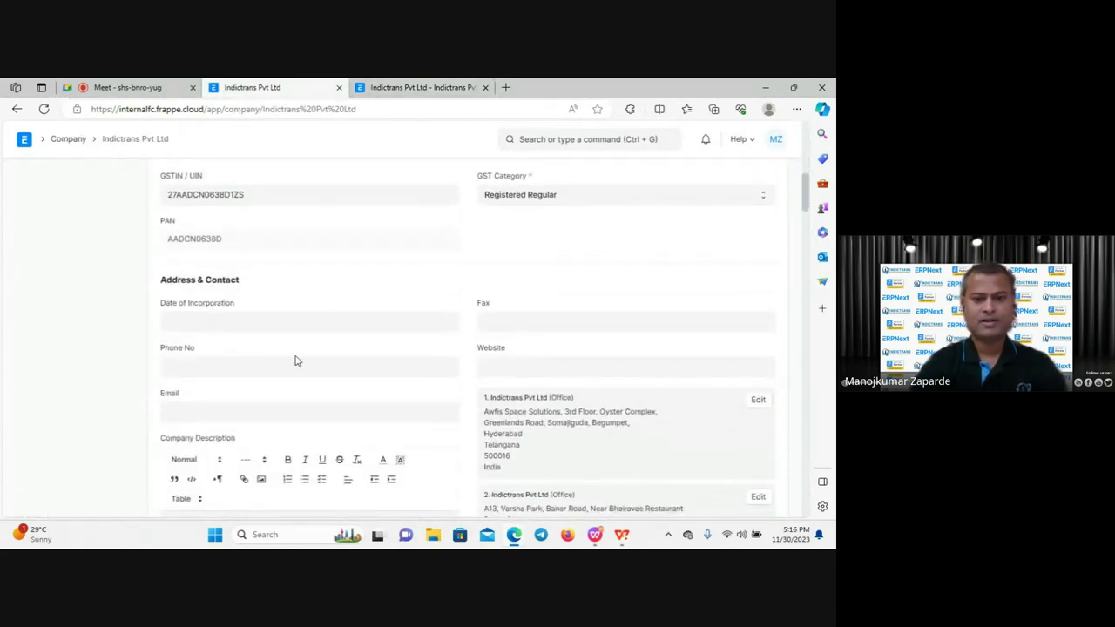
{"action": "scroll", "coordinate": [296, 358], "scroll_direction": "down", "scroll_amount": 2}
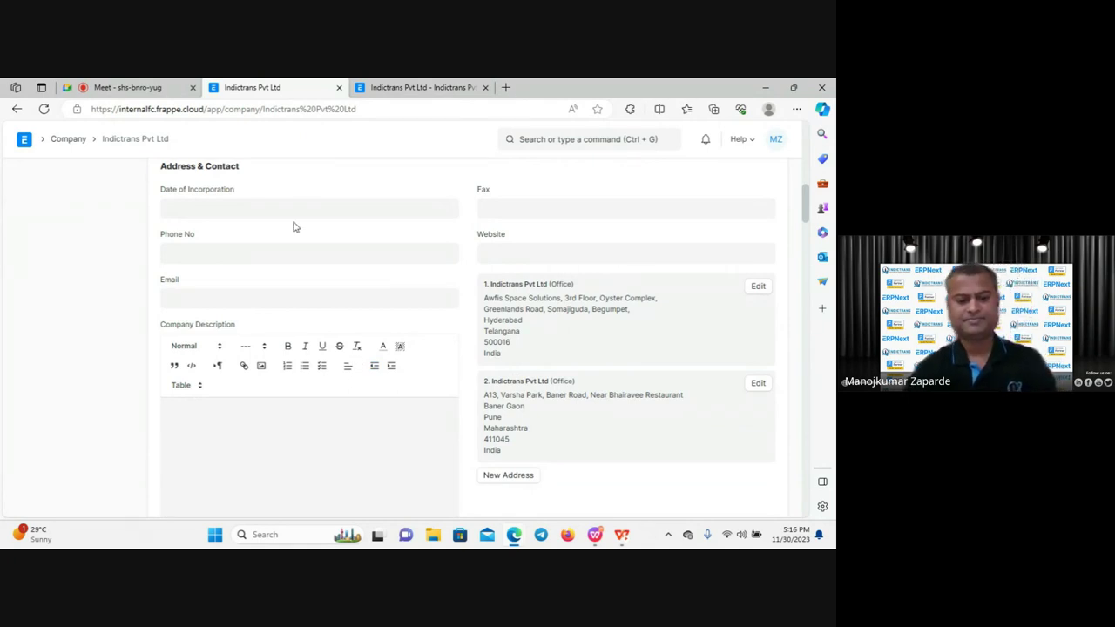
Switch to the WPS slide show and advance past Supplier Master Configuration to the Intercompany Purchase & Sales slide.
{"action": "key", "text": "alt+Tab"}
{"action": "key", "text": "alt+Tab"}
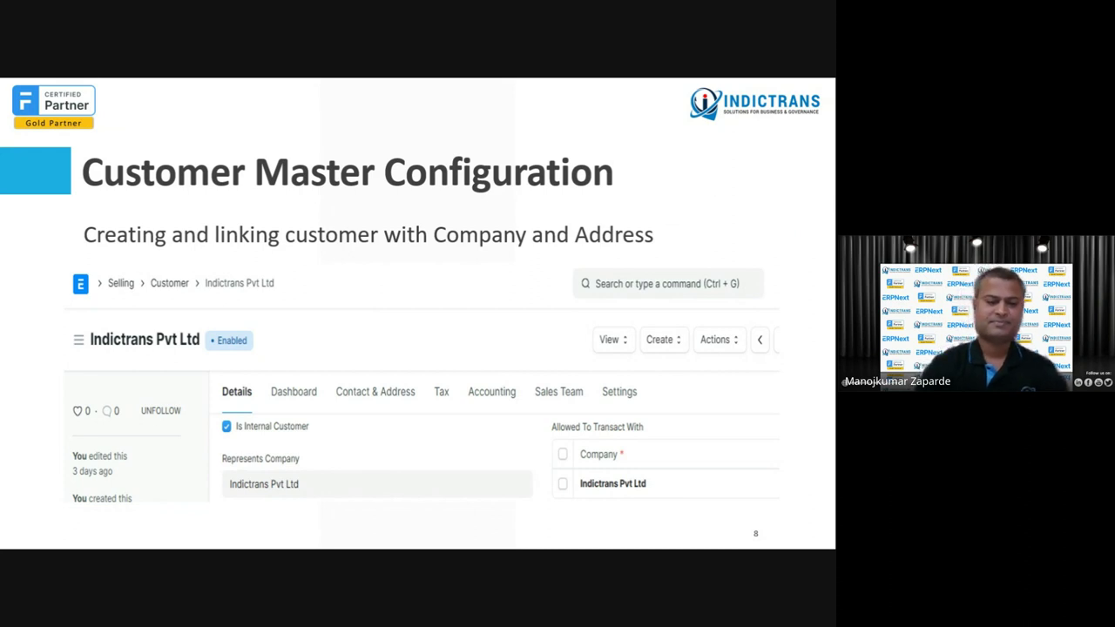
{"action": "key", "text": "Right"}
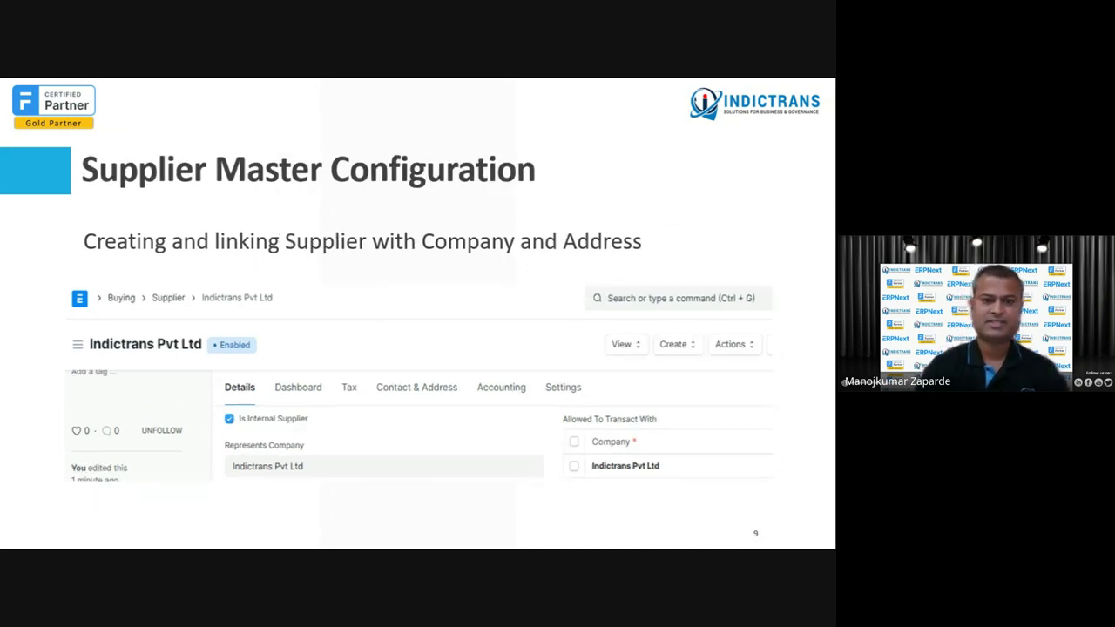
{"action": "key", "text": "Right"}
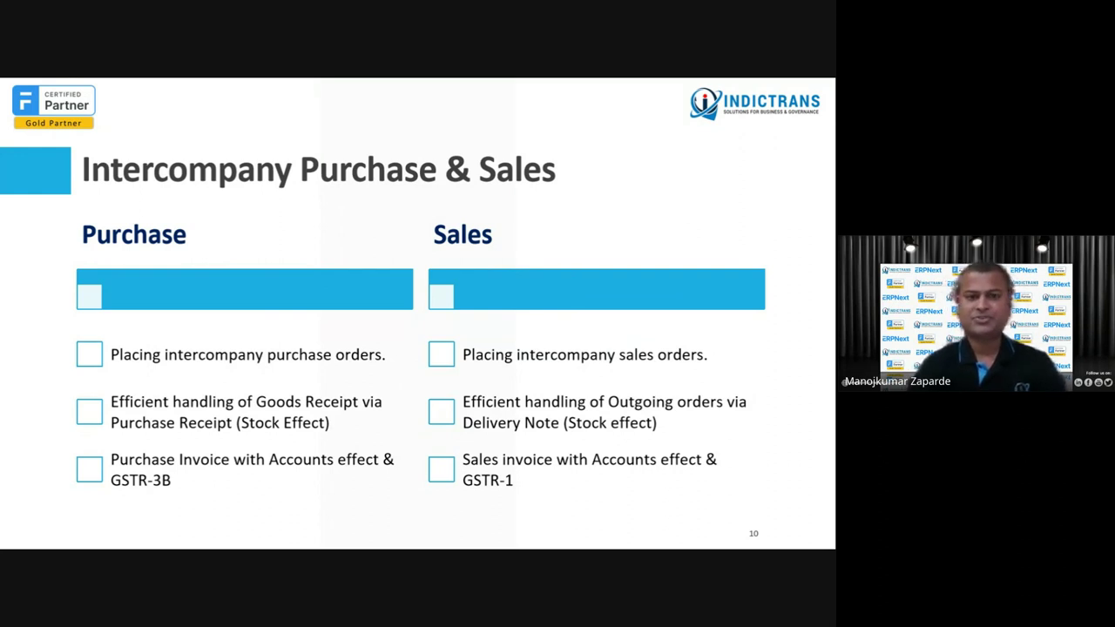
Switch back to ERPNext in the browser, open the Purchase Order list and start a new purchase order.
{"action": "key", "text": "alt+Tab"}
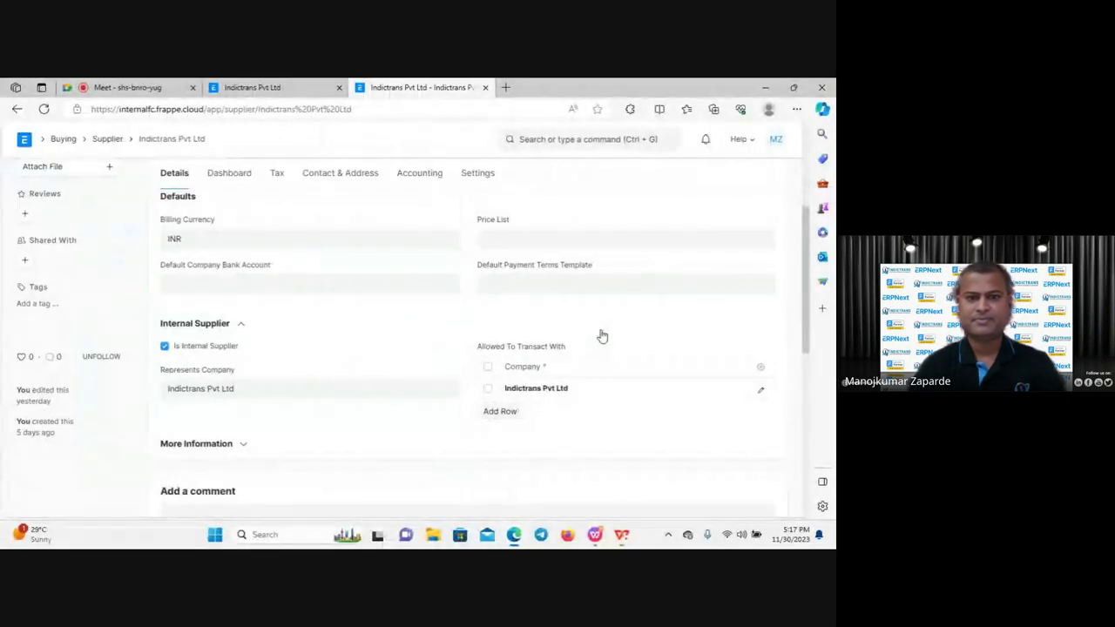
{"action": "left_click", "coordinate": [288, 85]}
{"action": "left_click", "coordinate": [567, 140]}
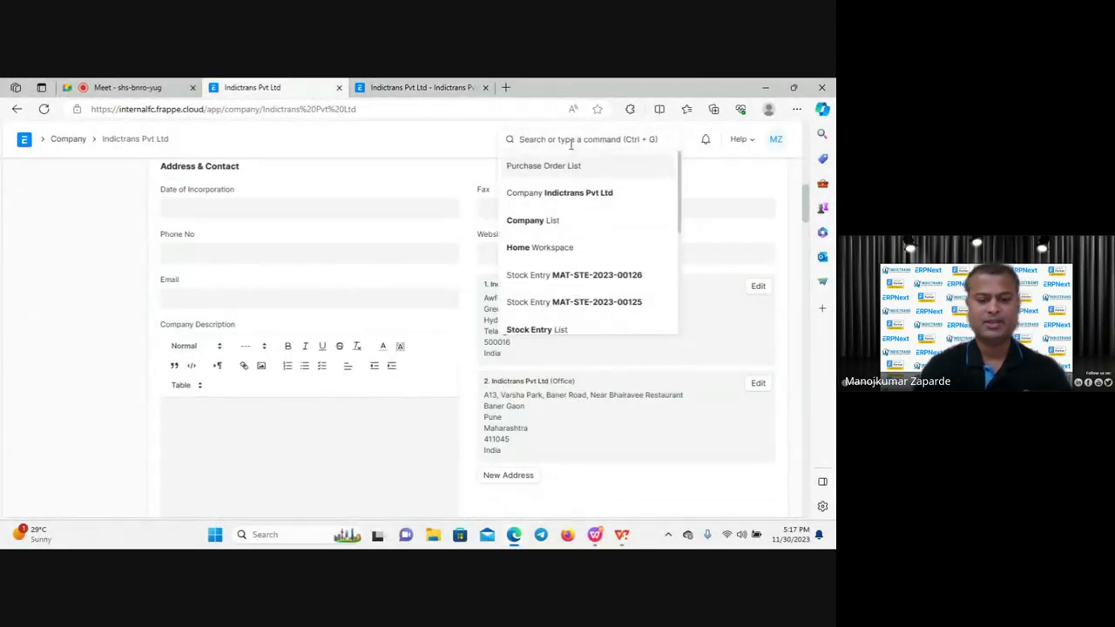
{"action": "type", "text": "PURCHASE"}
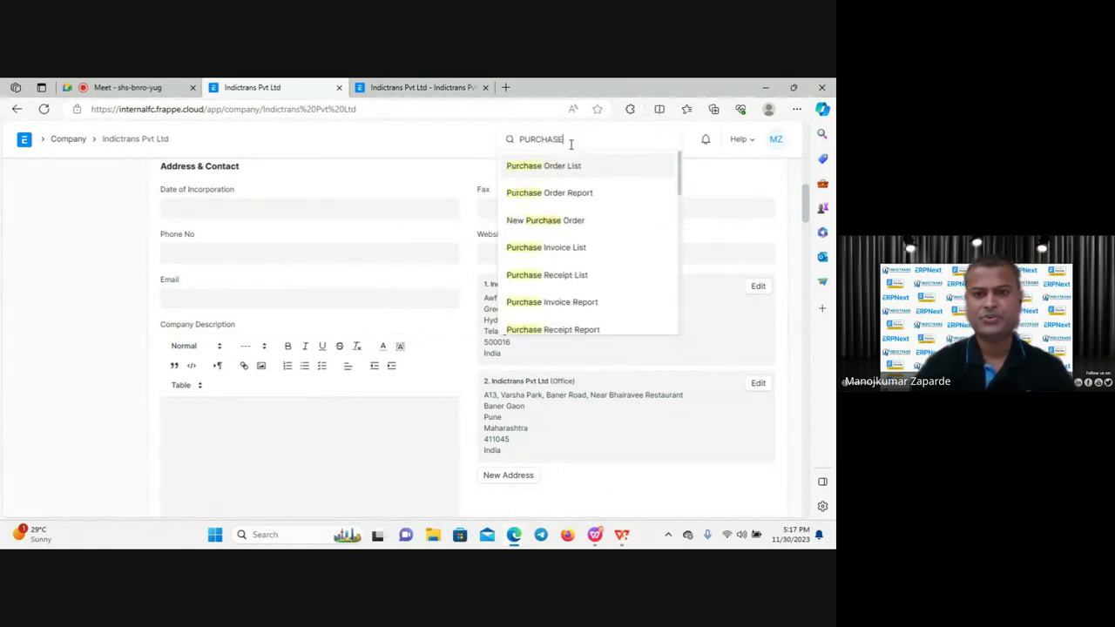
{"action": "left_click", "coordinate": [555, 170]}
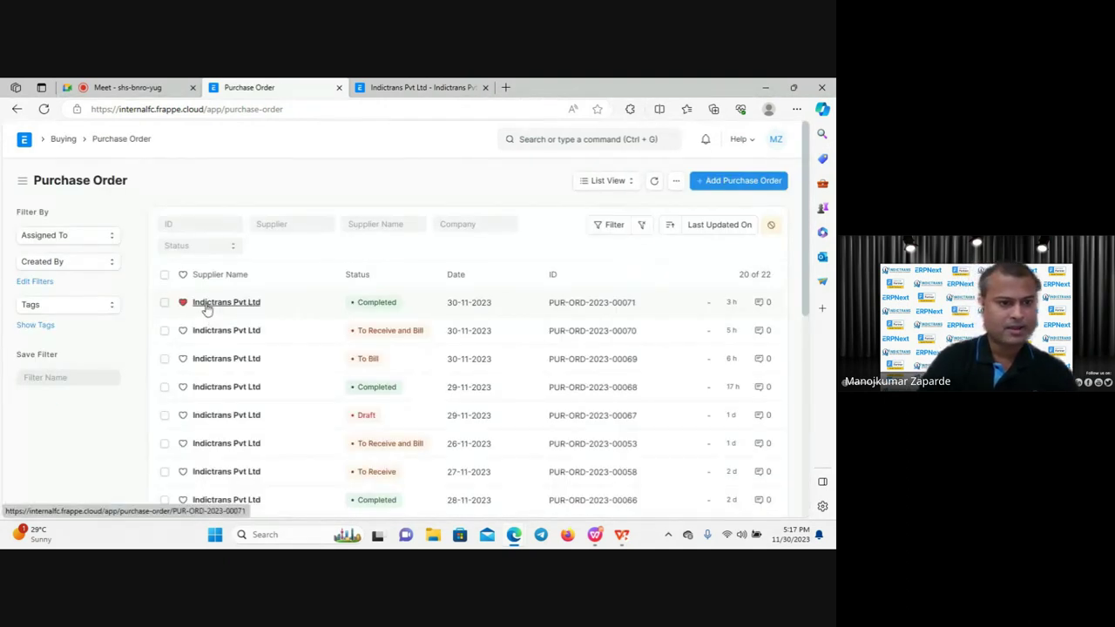
{"action": "left_click", "coordinate": [744, 181]}
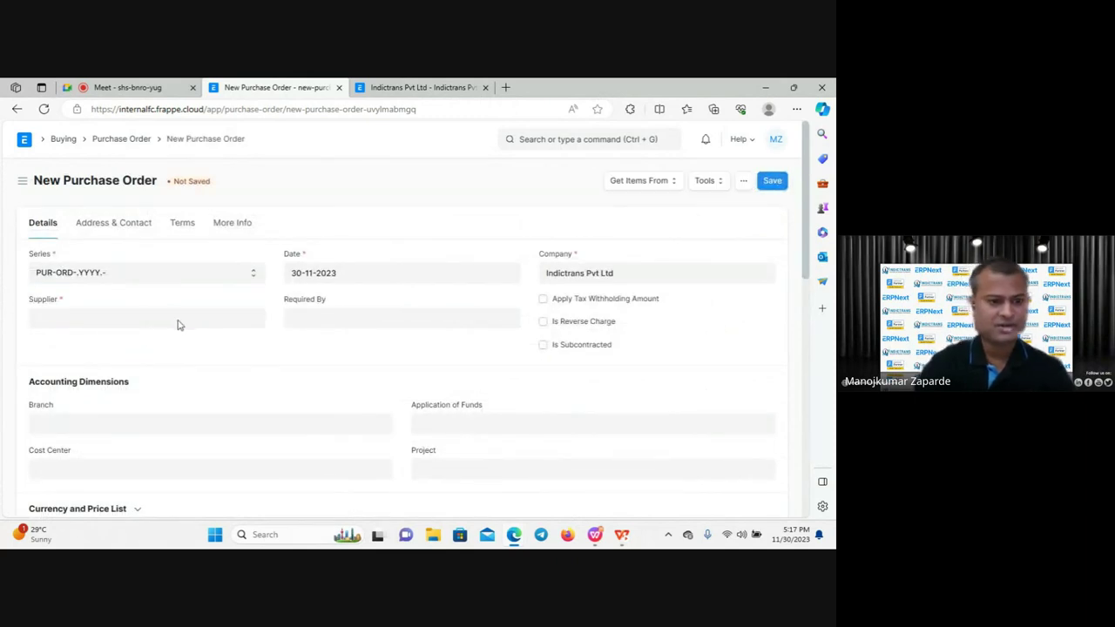
Set the purchase order's supplier to Indictrans Pvt Ltd and its Required By date to today, 30-11-2023.
{"action": "left_click", "coordinate": [176, 316]}
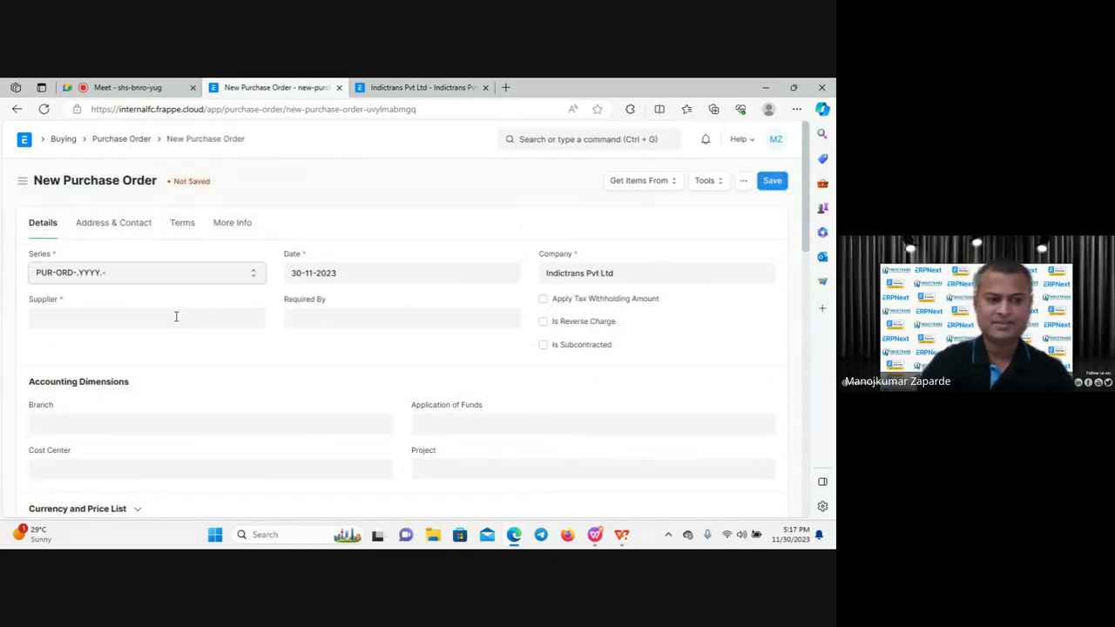
{"action": "left_click", "coordinate": [109, 318]}
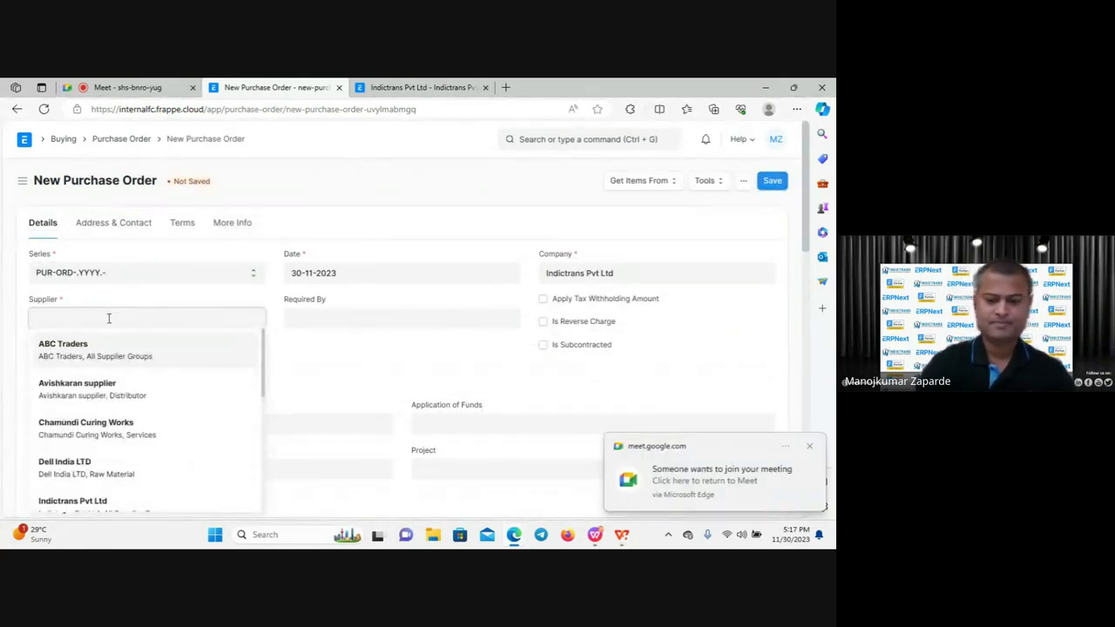
{"action": "type", "text": "INDIC"}
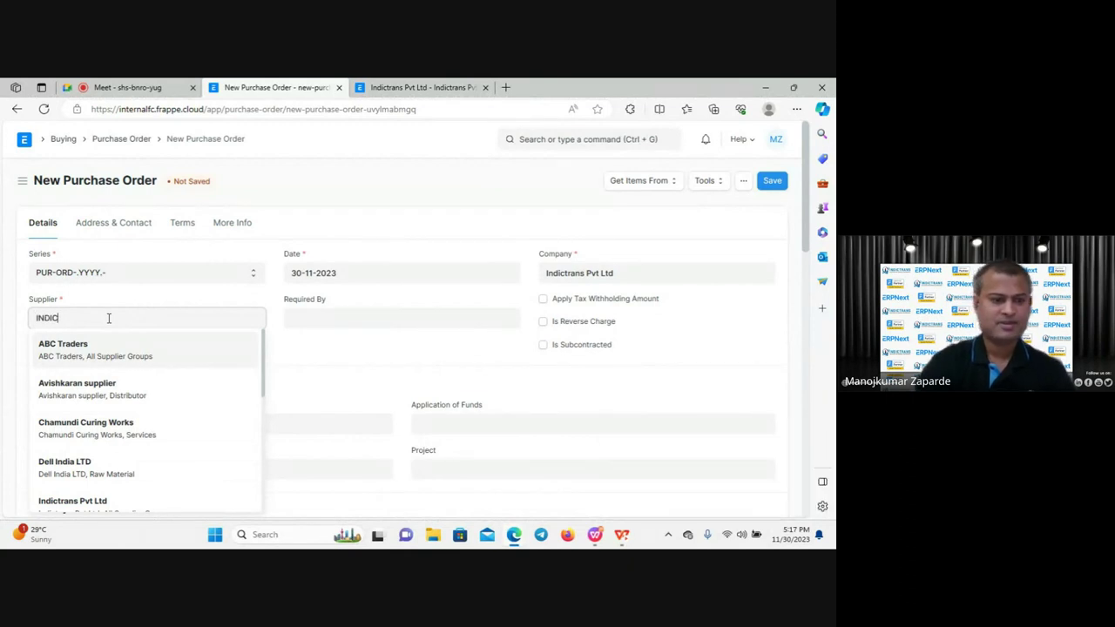
{"action": "left_click", "coordinate": [117, 353]}
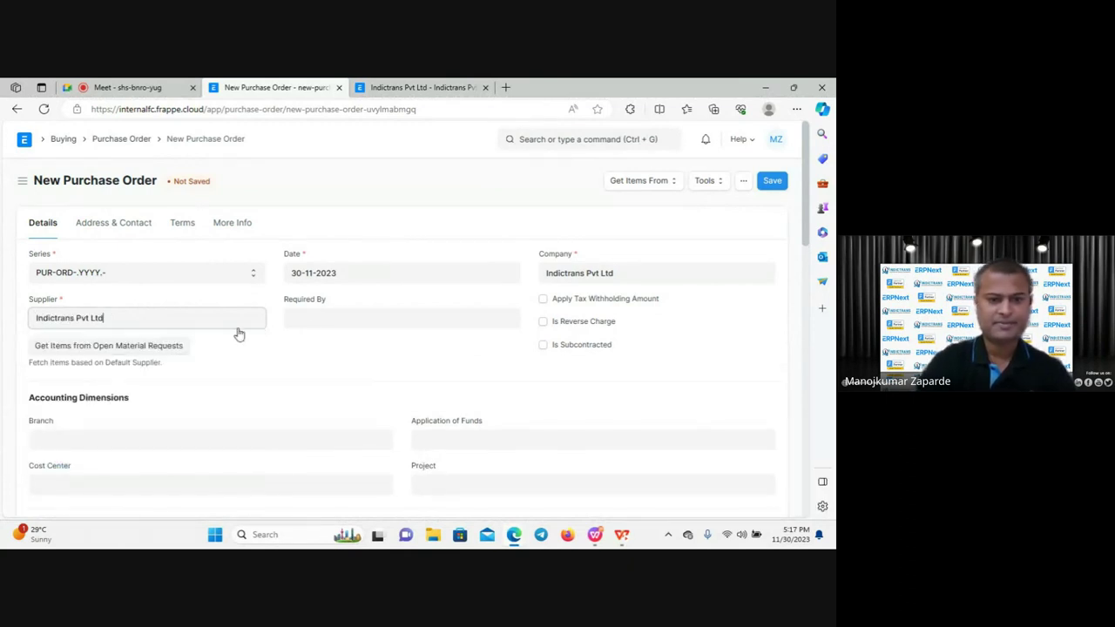
{"action": "left_click", "coordinate": [326, 319]}
{"action": "left_click", "coordinate": [360, 288]}
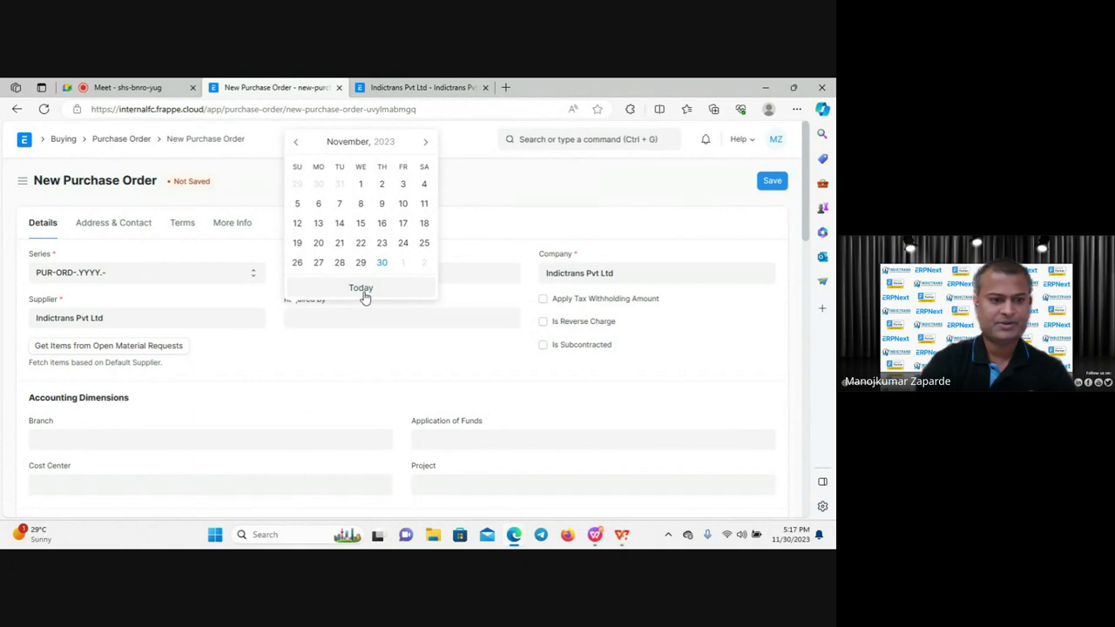
Set the accounting dimensions to branch Hyderabad and cost center Purchase Dept - IPL.
{"action": "scroll", "coordinate": [160, 406], "scroll_direction": "down", "scroll_amount": 1}
{"action": "scroll", "coordinate": [160, 406], "scroll_direction": "down", "scroll_amount": 1}
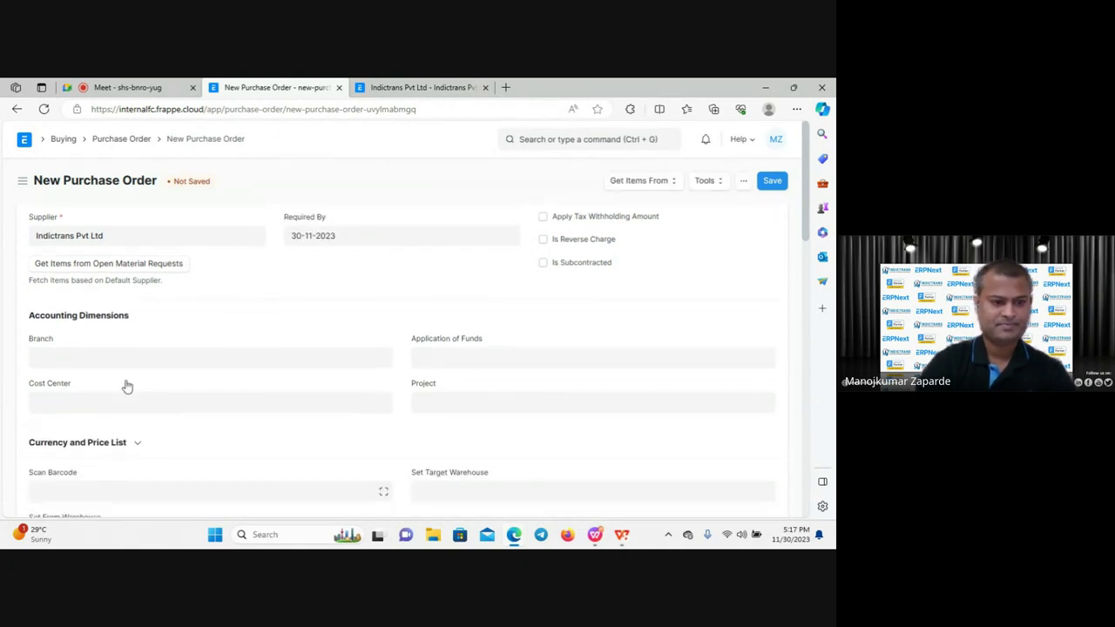
{"action": "left_click", "coordinate": [105, 358]}
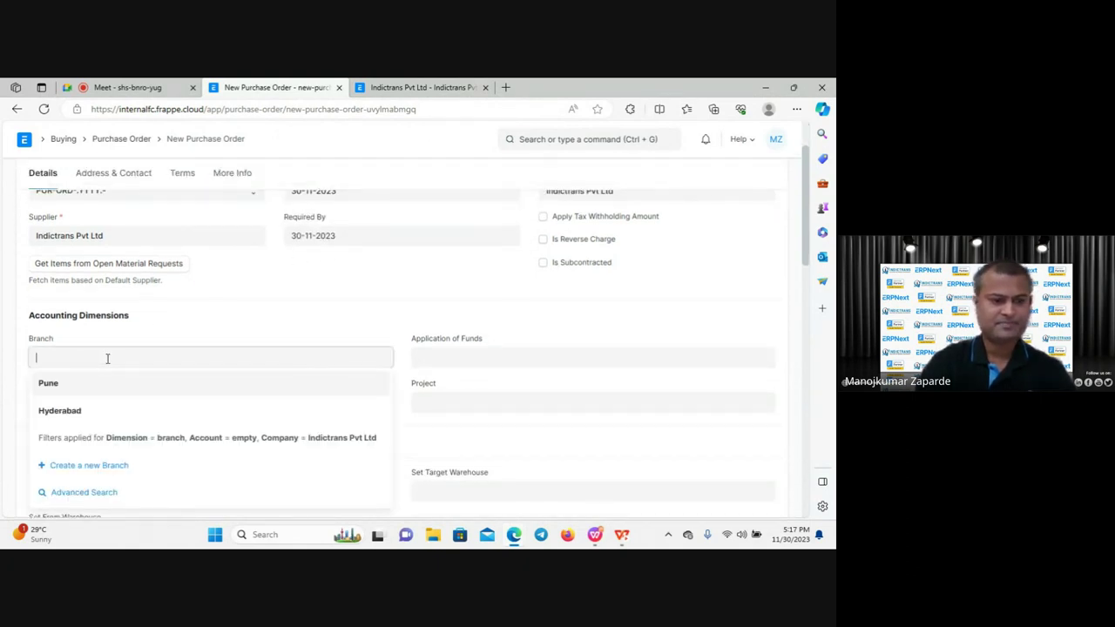
{"action": "left_click", "coordinate": [73, 411]}
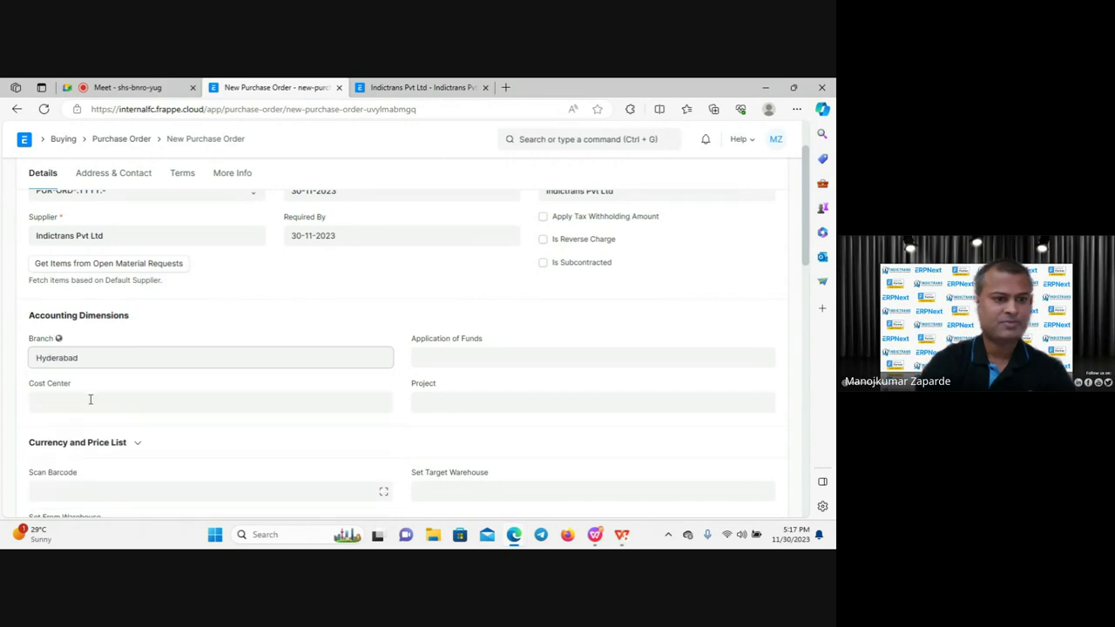
{"action": "left_click", "coordinate": [97, 398]}
{"action": "scroll", "coordinate": [97, 398], "scroll_direction": "down", "scroll_amount": 1}
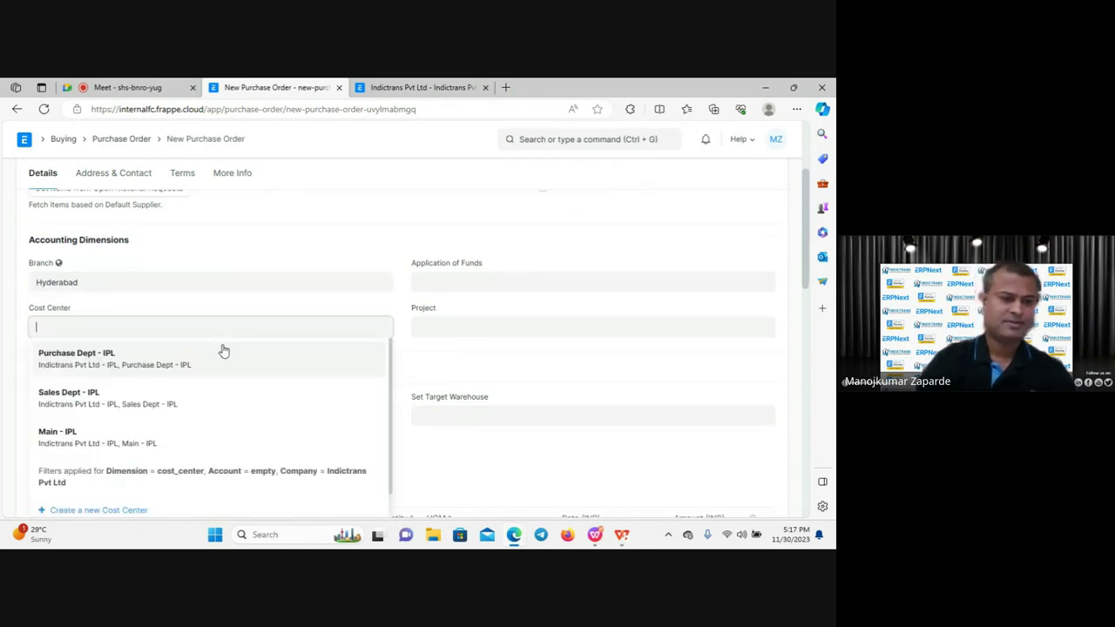
{"action": "left_click", "coordinate": [115, 364]}
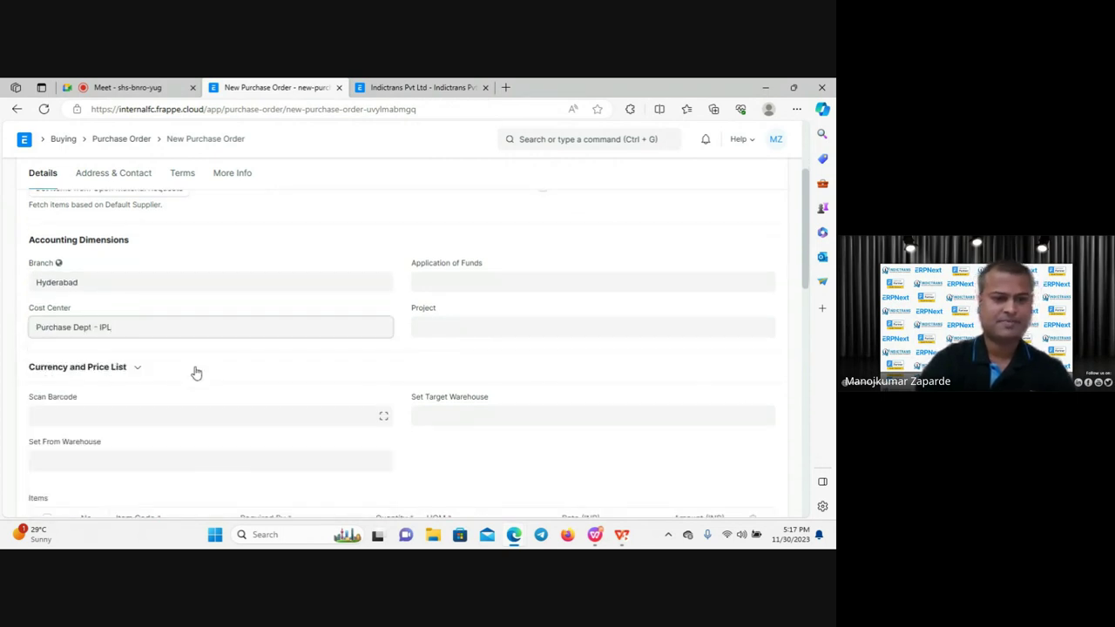
Enter the printer item PNT-0001 in the first row of the items table.
{"action": "scroll", "coordinate": [195, 372], "scroll_direction": "down", "scroll_amount": 2}
{"action": "scroll", "coordinate": [196, 373], "scroll_direction": "down", "scroll_amount": 1}
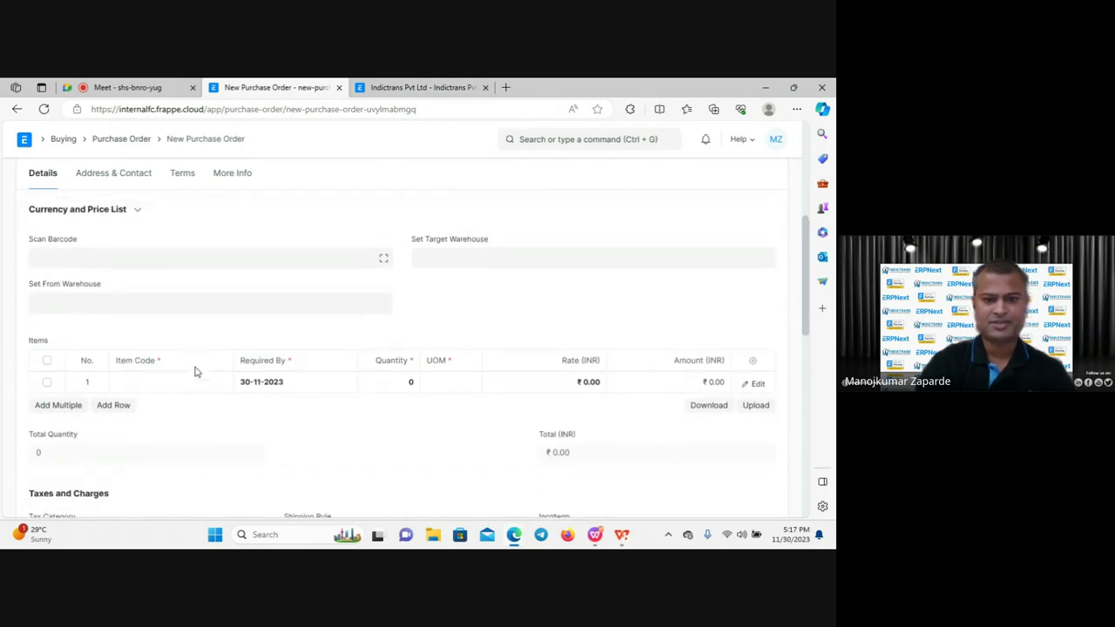
{"action": "left_click", "coordinate": [150, 381]}
{"action": "type", "text": "PRINT"}
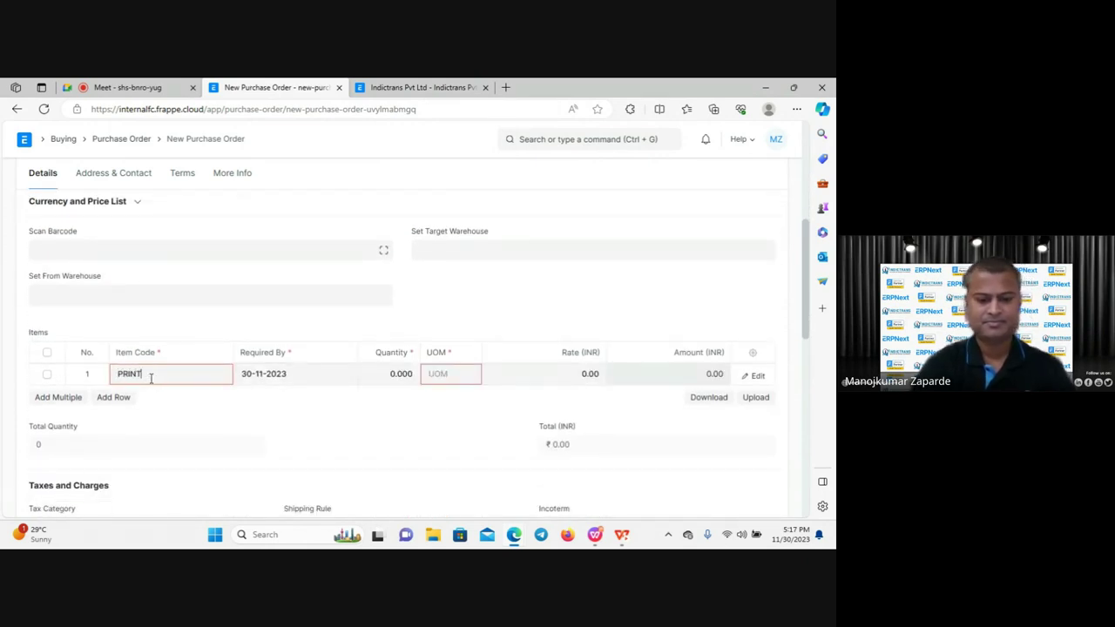
{"action": "type", "text": "ER"}
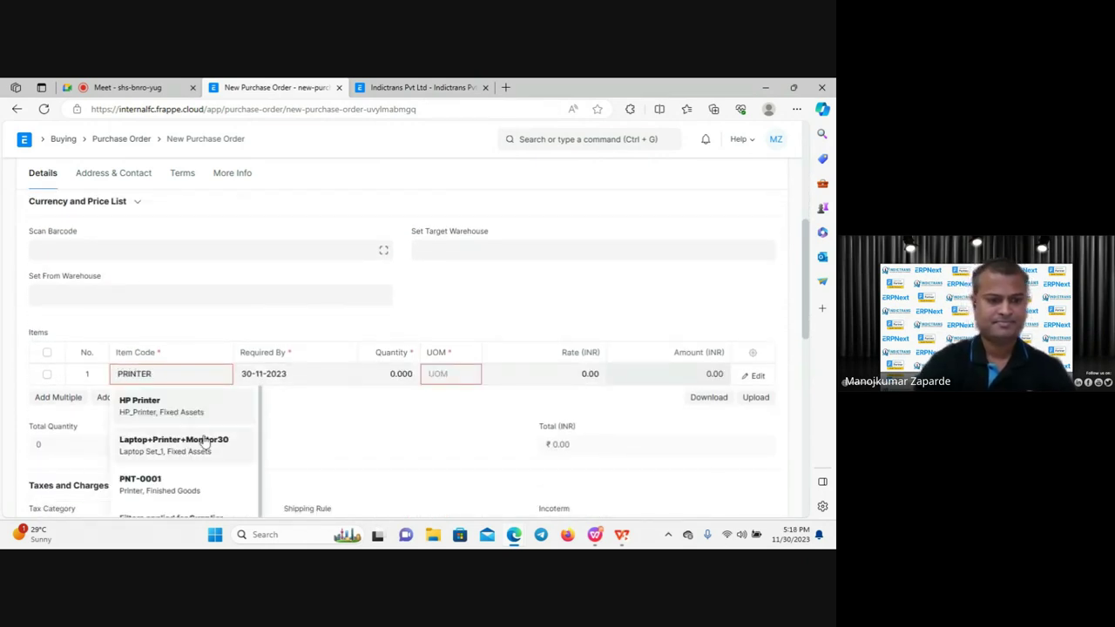
{"action": "left_click", "coordinate": [170, 485]}
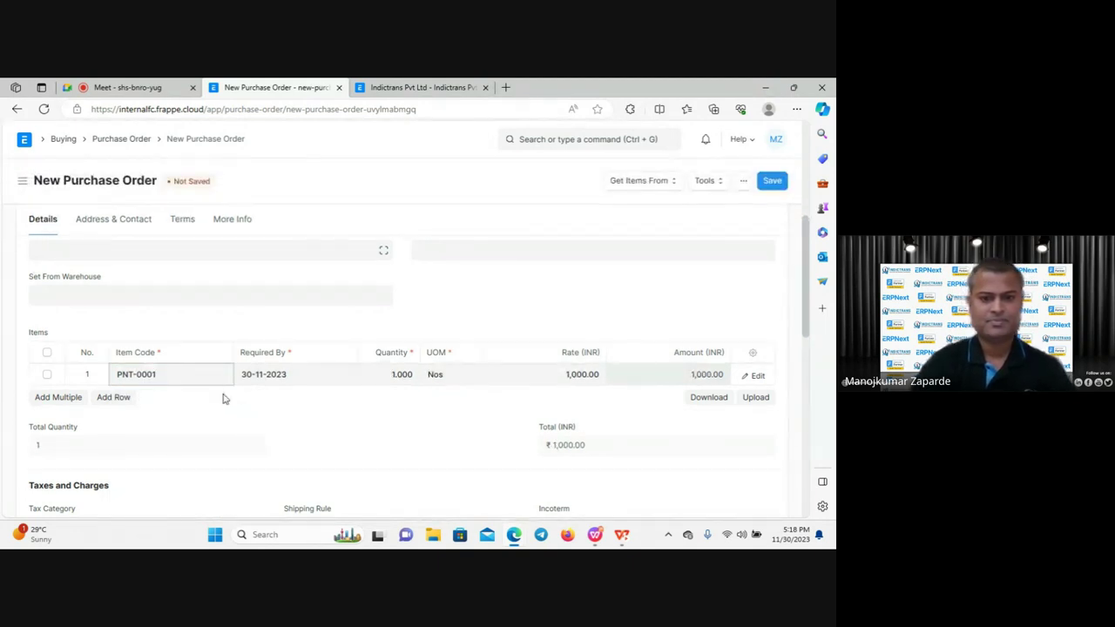
Set the order's target warehouse to FG Hyderabad - IPL.
{"action": "scroll", "coordinate": [453, 349], "scroll_direction": "up", "scroll_amount": 1}
{"action": "left_click", "coordinate": [463, 322]}
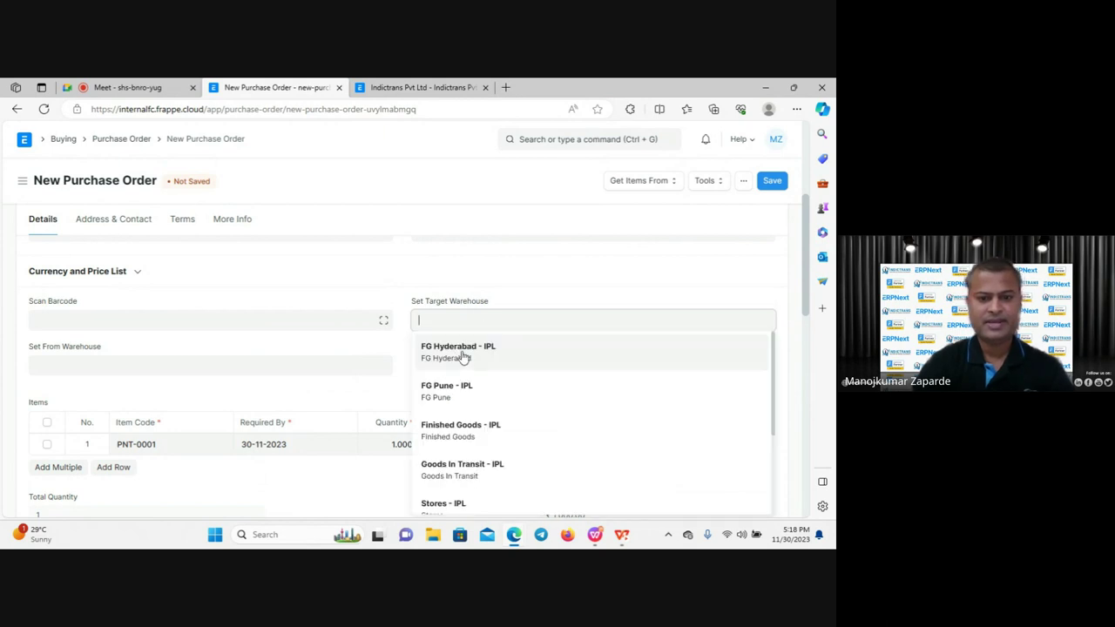
{"action": "left_click", "coordinate": [459, 356]}
Apply the Input GST Out-state purchase taxes and charges template to the order.
{"action": "scroll", "coordinate": [344, 364], "scroll_direction": "down", "scroll_amount": 4}
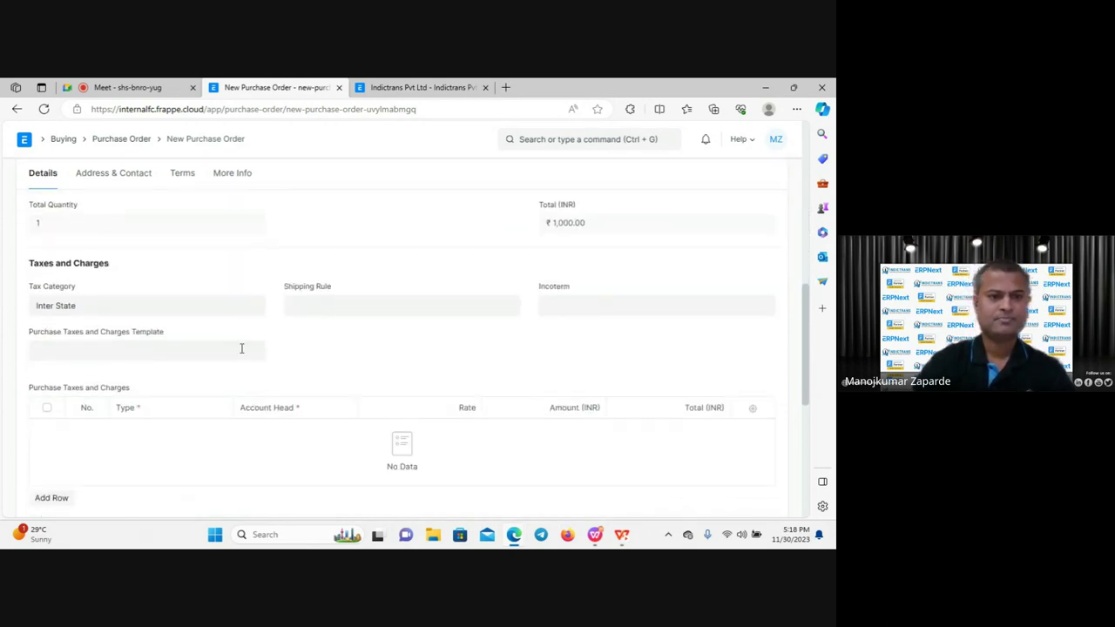
{"action": "scroll", "coordinate": [241, 351], "scroll_direction": "up", "scroll_amount": 5}
{"action": "scroll", "coordinate": [241, 351], "scroll_direction": "up", "scroll_amount": 2}
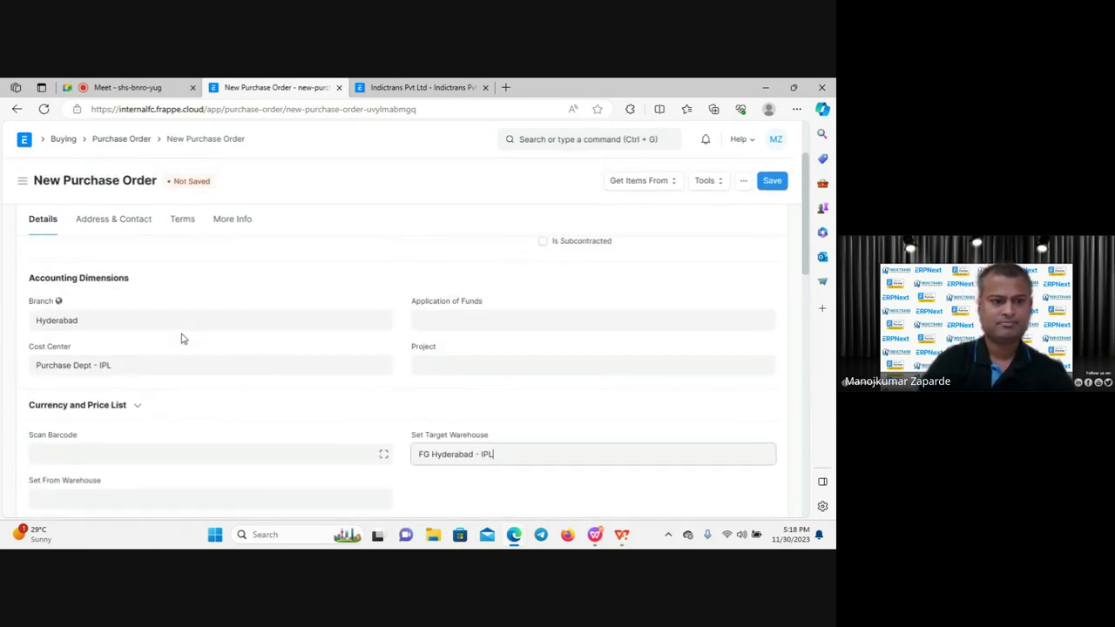
{"action": "scroll", "coordinate": [175, 342], "scroll_direction": "up", "scroll_amount": 1}
{"action": "scroll", "coordinate": [153, 349], "scroll_direction": "down", "scroll_amount": 6}
{"action": "scroll", "coordinate": [161, 383], "scroll_direction": "down", "scroll_amount": 2}
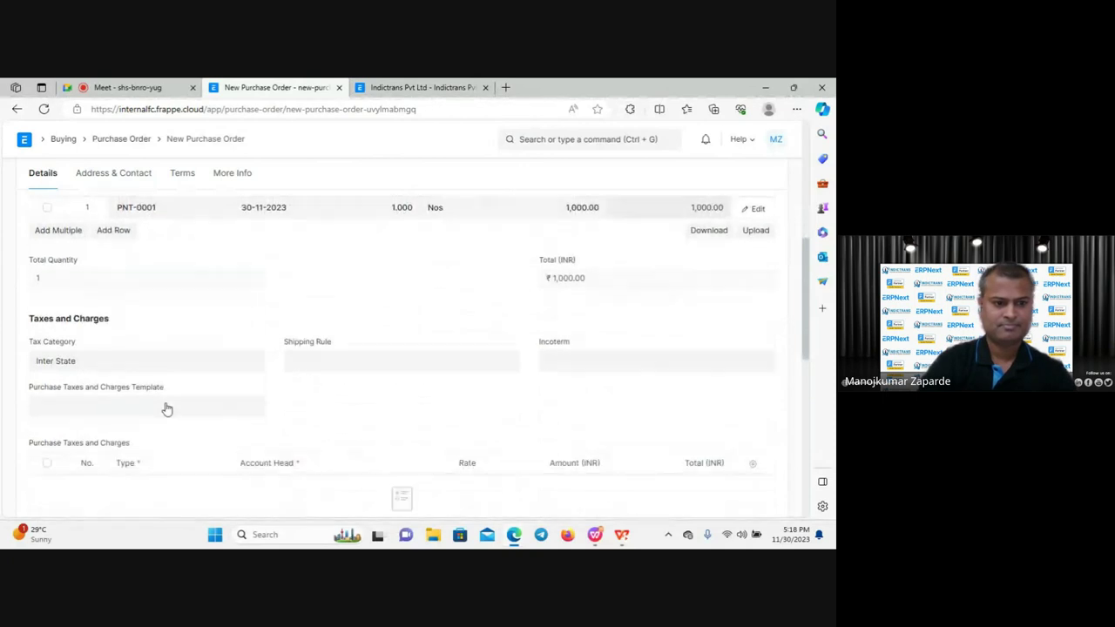
{"action": "left_click", "coordinate": [127, 394]}
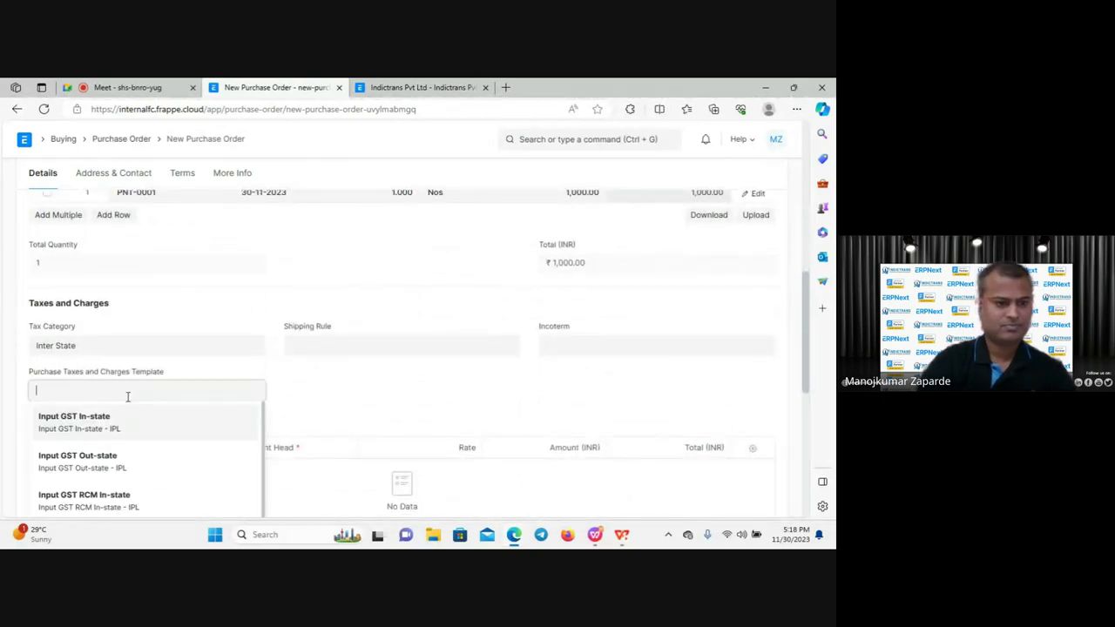
{"action": "left_click", "coordinate": [118, 462]}
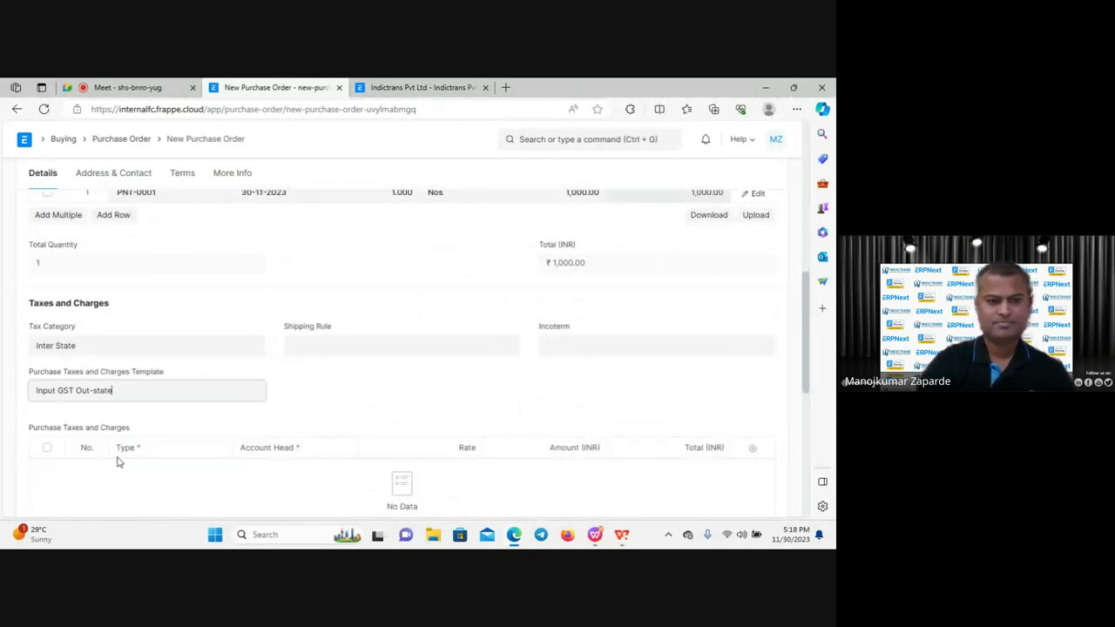
{"action": "scroll", "coordinate": [288, 403], "scroll_direction": "down", "scroll_amount": 1}
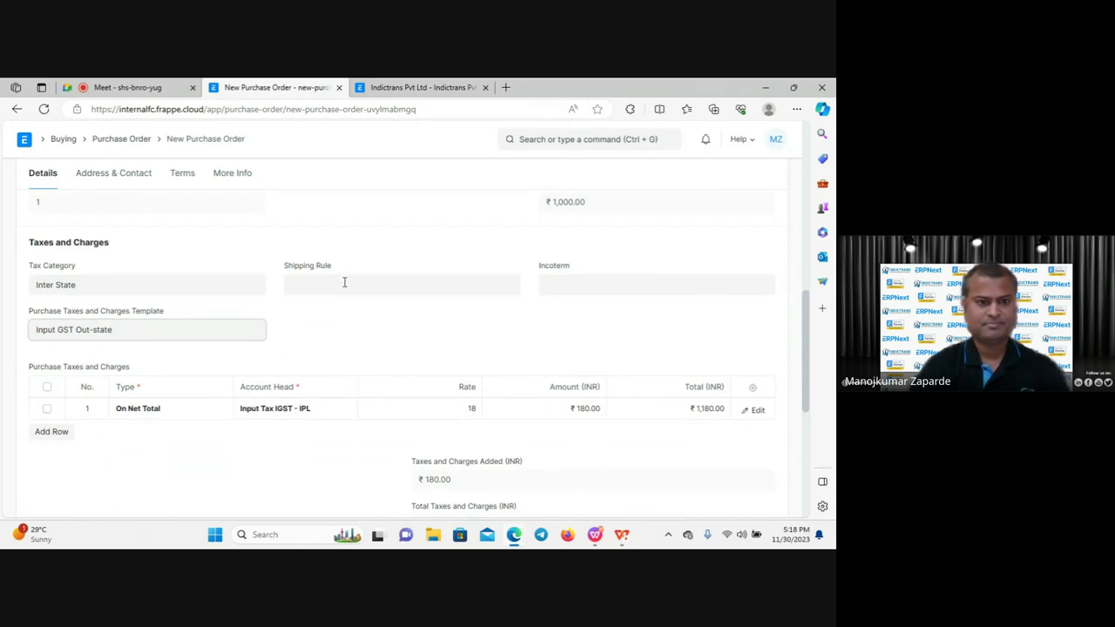
Review the order's supplier address and change the company billing address to Indictrans Pvt Ltd-HYD.
{"action": "scroll", "coordinate": [348, 331], "scroll_direction": "up", "scroll_amount": 5}
{"action": "left_click", "coordinate": [124, 220]}
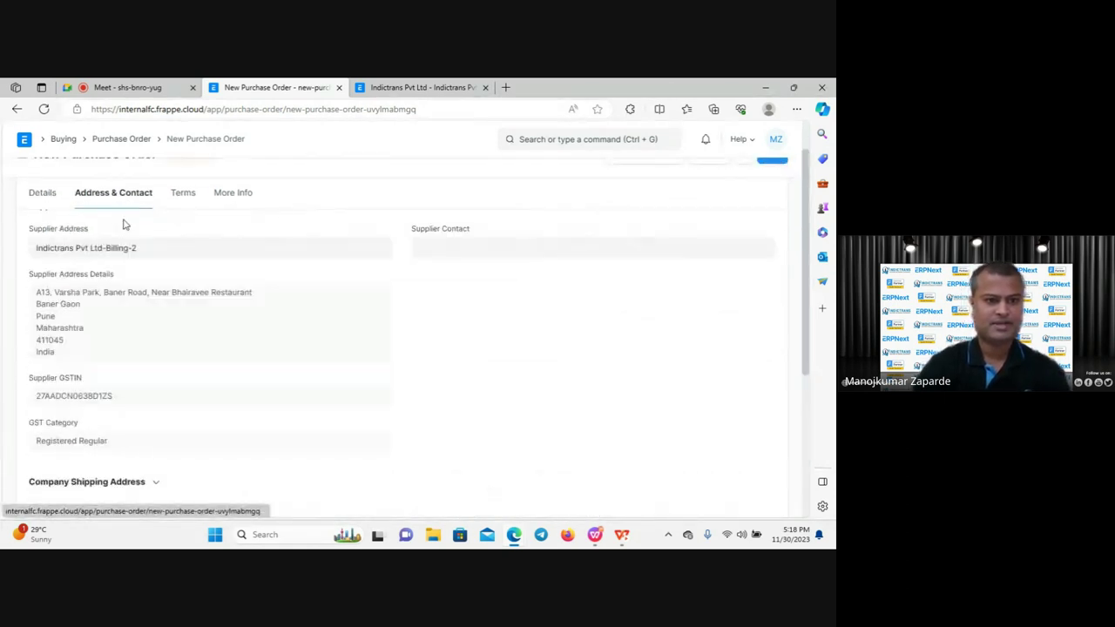
{"action": "scroll", "coordinate": [127, 346], "scroll_direction": "down", "scroll_amount": 1}
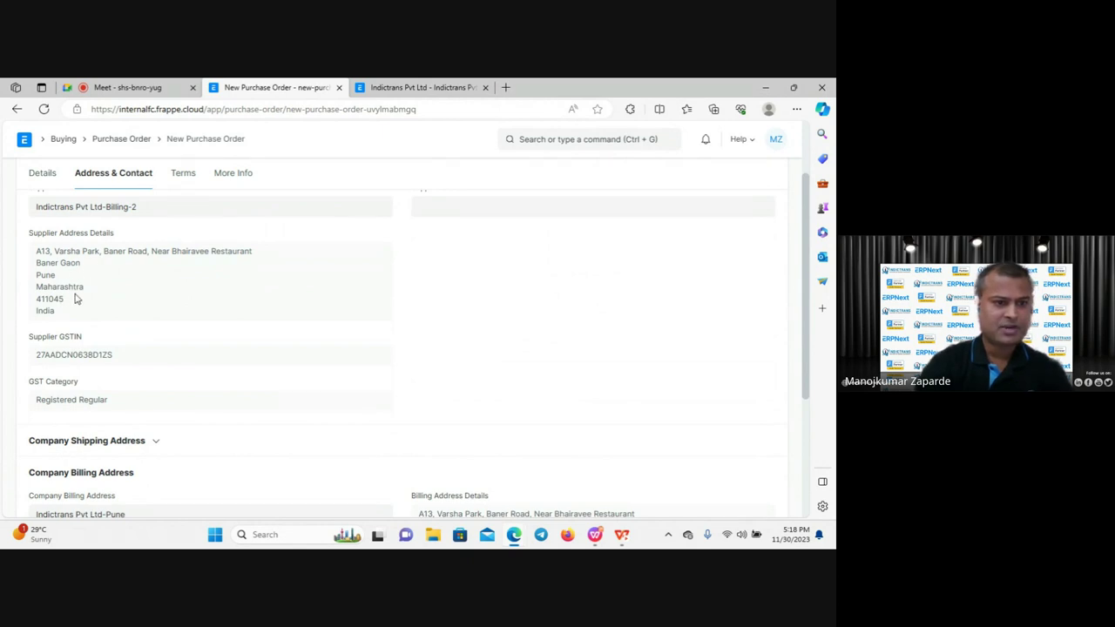
{"action": "scroll", "coordinate": [118, 313], "scroll_direction": "down", "scroll_amount": 5}
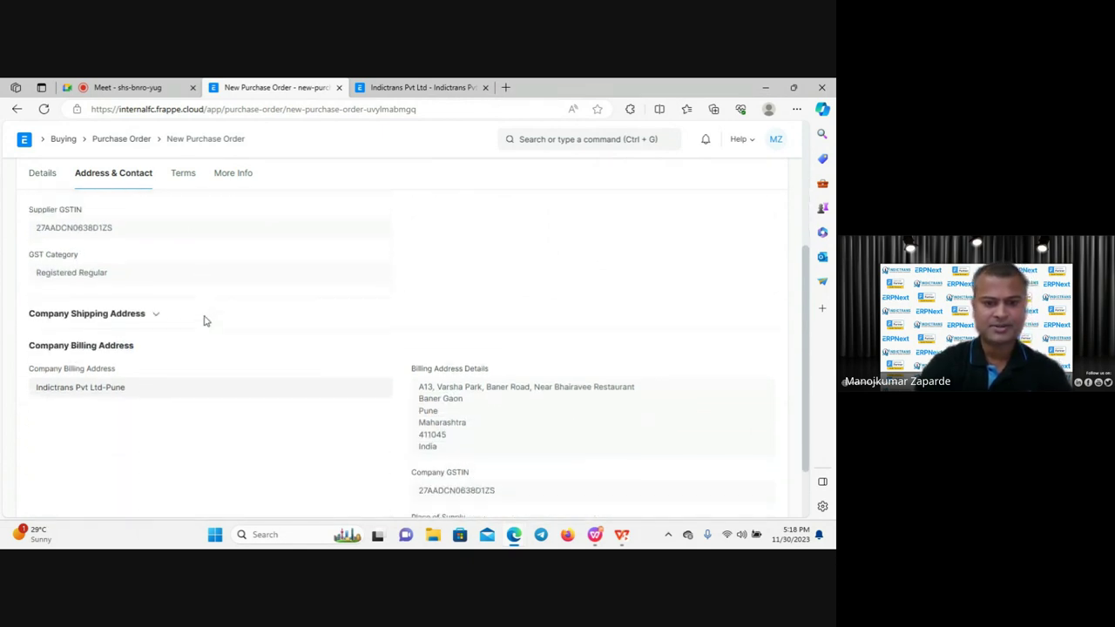
{"action": "scroll", "coordinate": [218, 328], "scroll_direction": "down", "scroll_amount": 1}
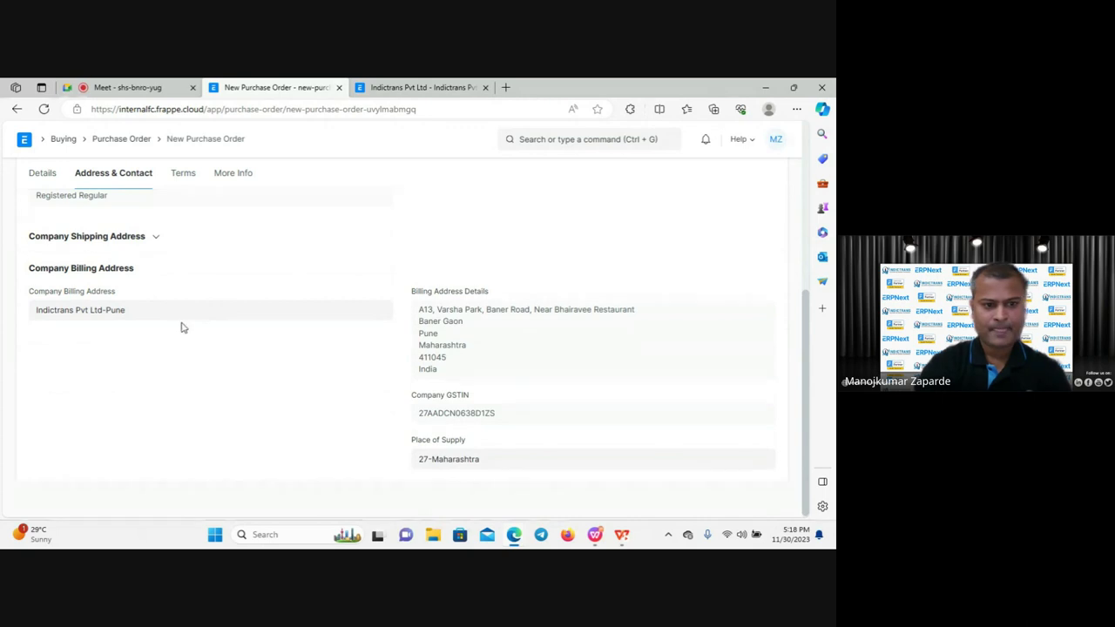
{"action": "scroll", "coordinate": [159, 307], "scroll_direction": "down", "scroll_amount": 1}
{"action": "left_click", "coordinate": [151, 308]}
{"action": "key", "text": "BackSpace"}
{"action": "key", "text": "BackSpace"}
{"action": "key", "text": "BackSpace"}
{"action": "key", "text": "BackSpace"}
{"action": "key", "text": "BackSpace"}
{"action": "key", "text": "BackSpace"}
{"action": "key", "text": "BackSpace"}
{"action": "key", "text": "BackSpace"}
{"action": "key", "text": "BackSpace"}
{"action": "key", "text": "BackSpace"}
{"action": "key", "text": "BackSpace"}
{"action": "key", "text": "BackSpace"}
{"action": "key", "text": "BackSpace"}
{"action": "key", "text": "BackSpace"}
{"action": "key", "text": "BackSpace"}
{"action": "key", "text": "BackSpace"}
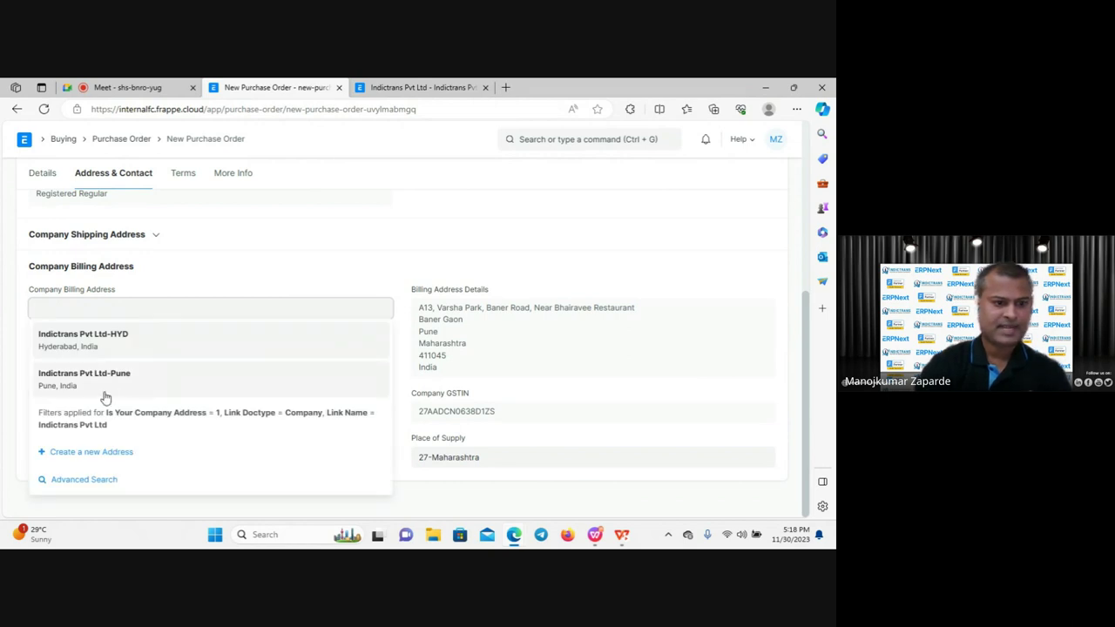
{"action": "left_click", "coordinate": [119, 344]}
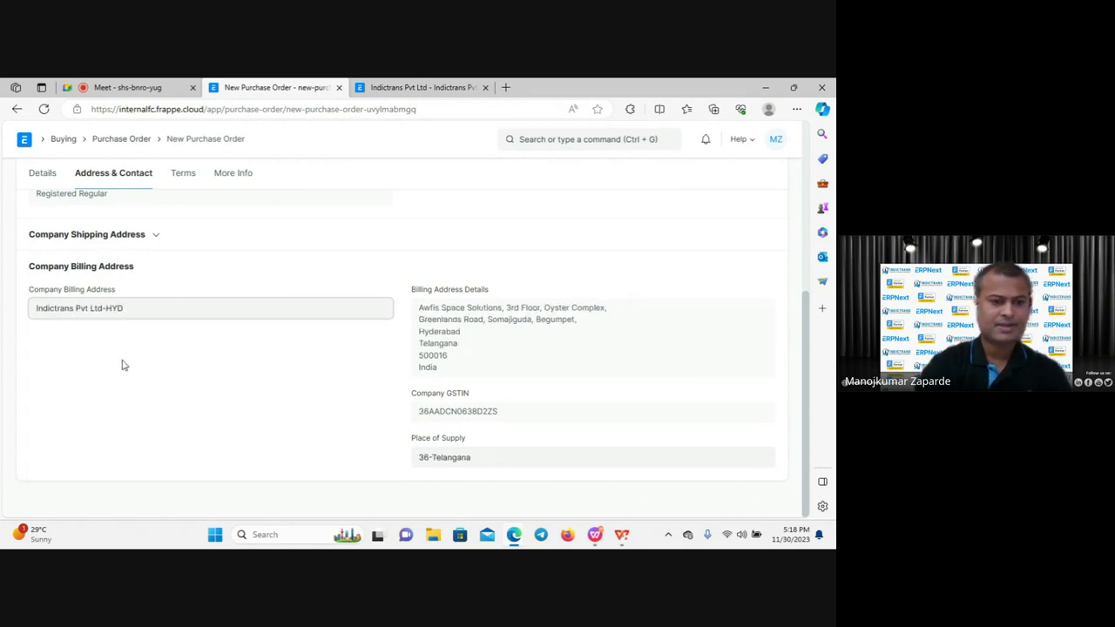
{"action": "left_click", "coordinate": [196, 369]}
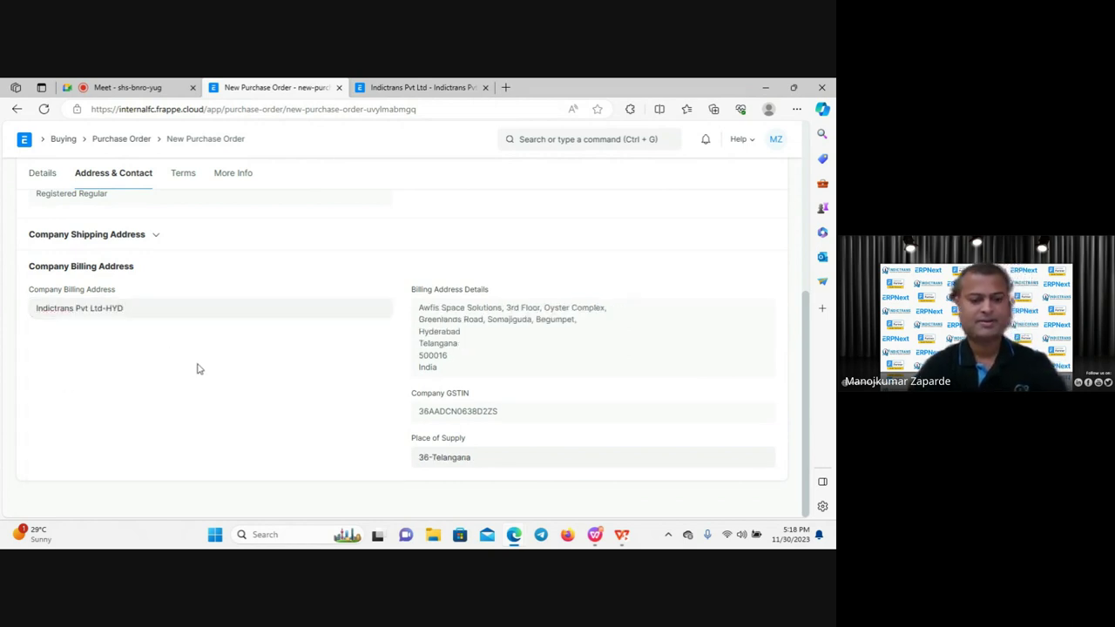
Save and submit the Hyderabad purchase order, and generate an Internal Sales Order from it.
{"action": "key", "text": "ctrl+s"}
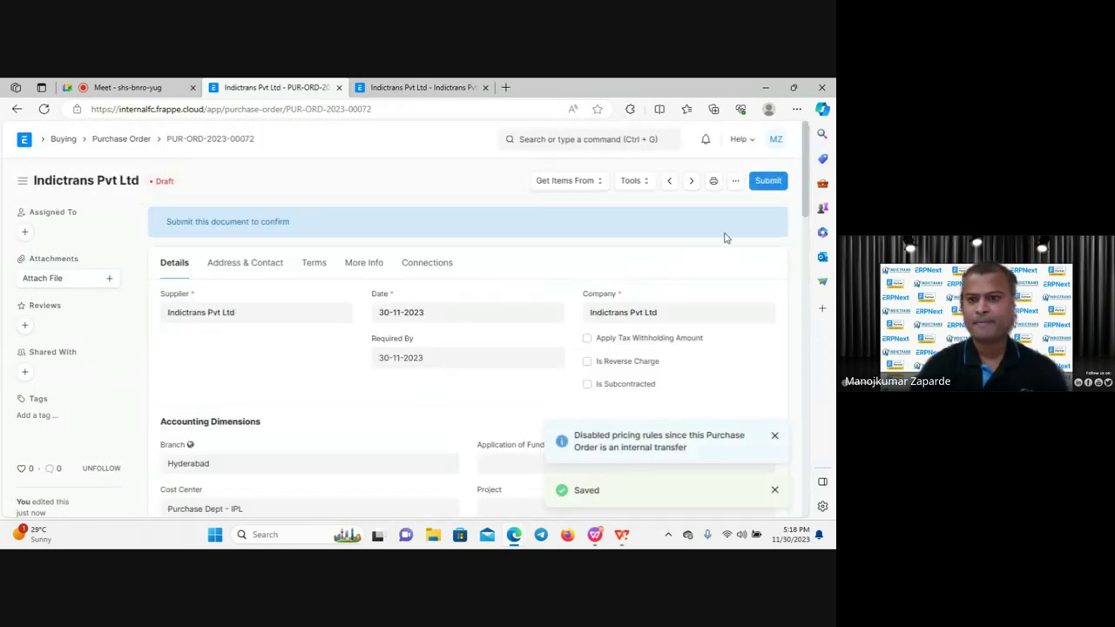
{"action": "left_click", "coordinate": [767, 182]}
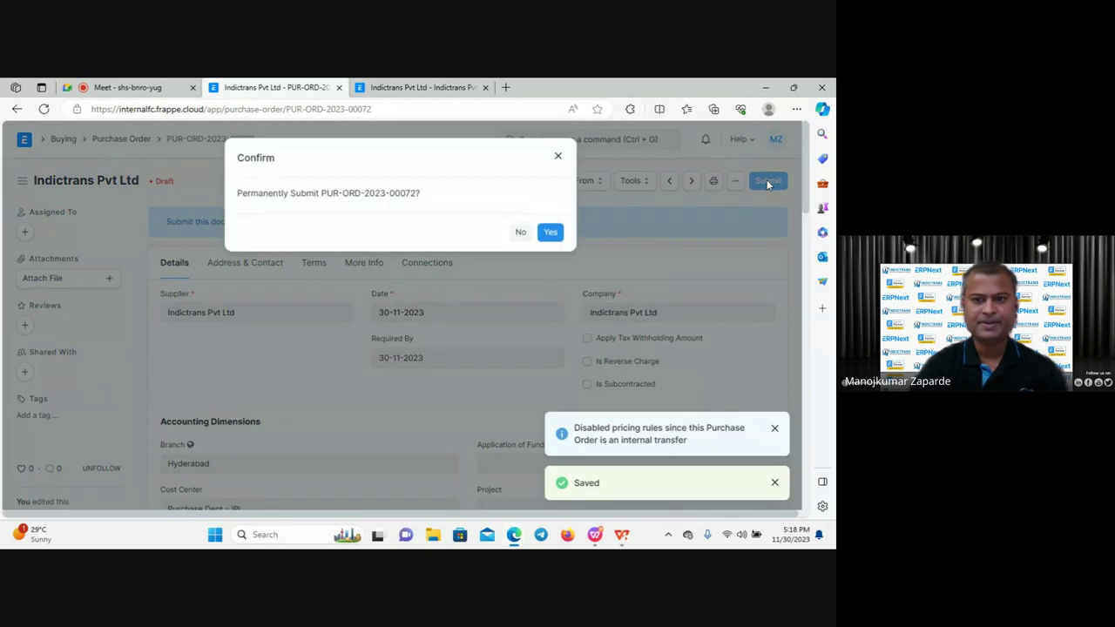
{"action": "left_click", "coordinate": [554, 232]}
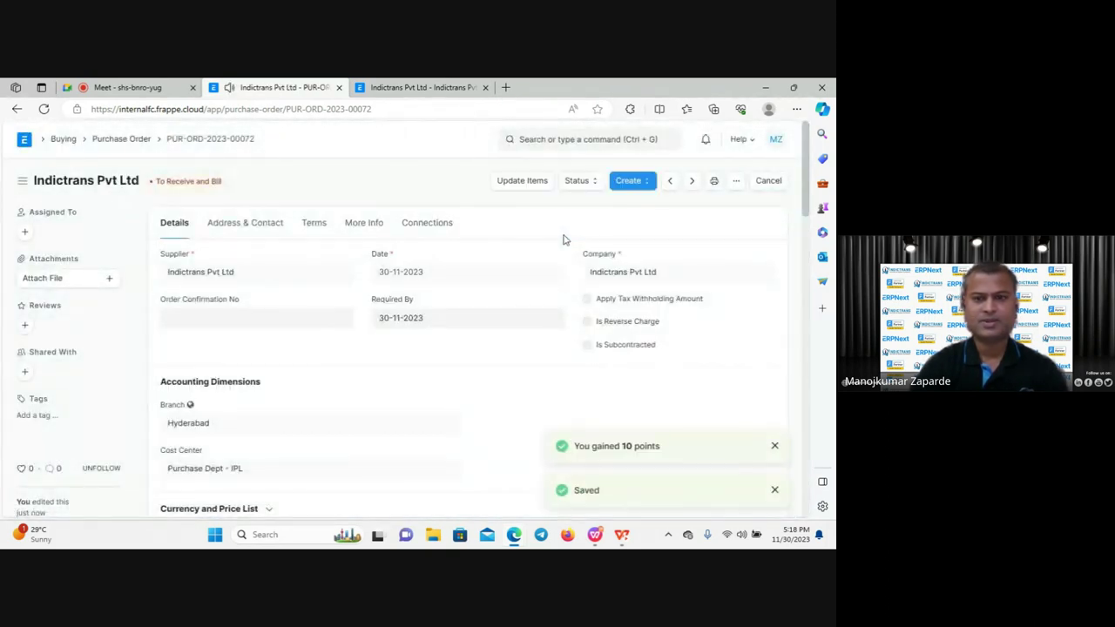
{"action": "left_click", "coordinate": [629, 187]}
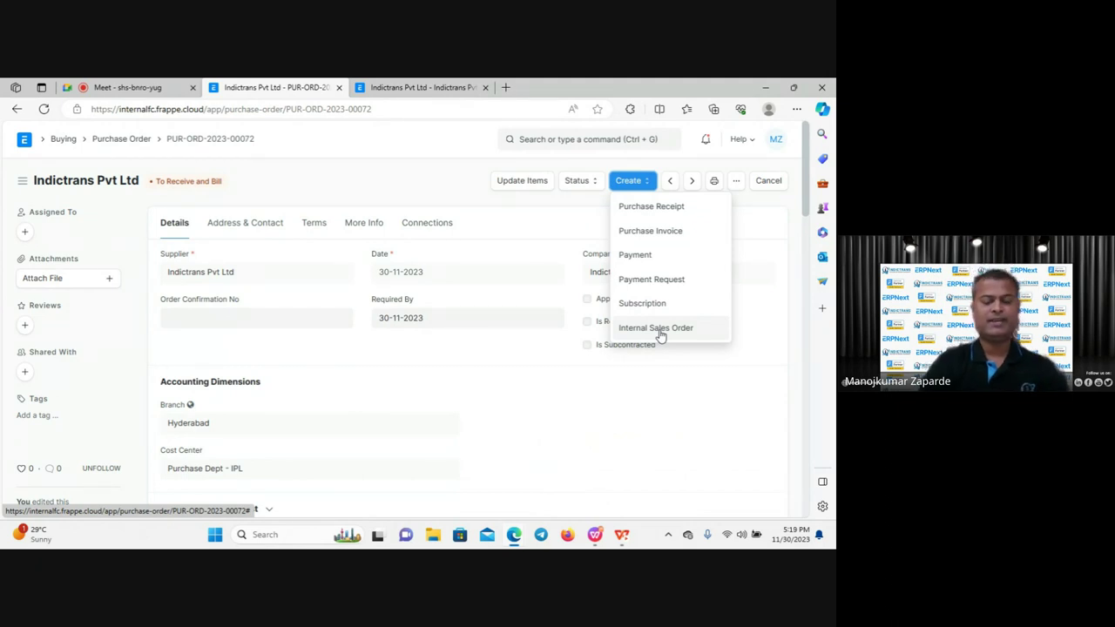
{"action": "left_click", "coordinate": [660, 329]}
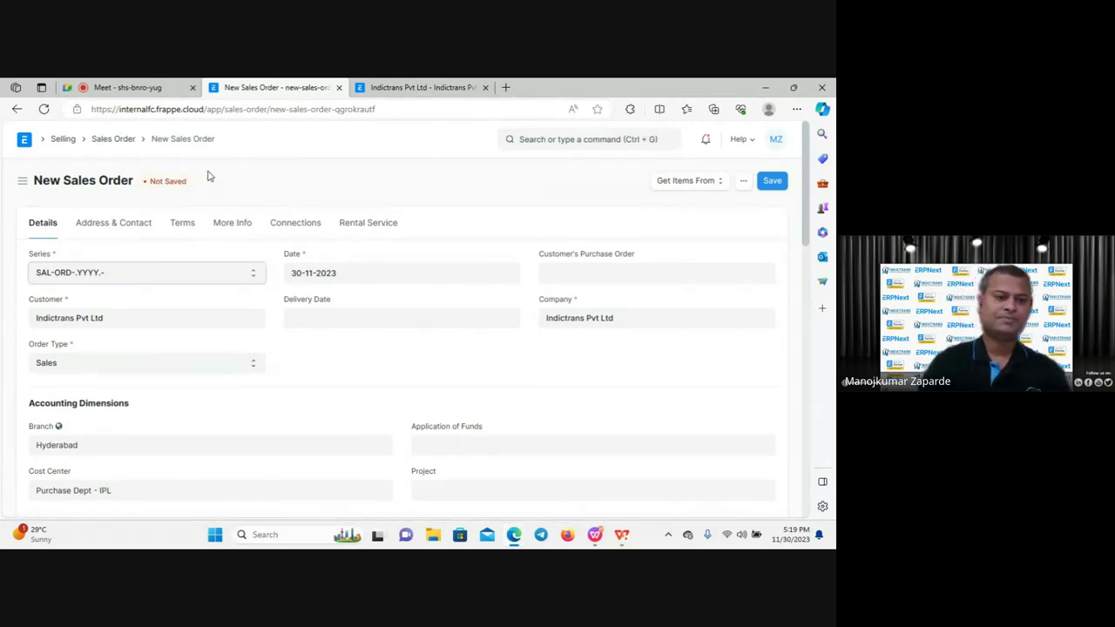
Open the most recently updated completed sales order from the list and examine its branch, cost center, source warehouse and items.
{"action": "left_click", "coordinate": [114, 139]}
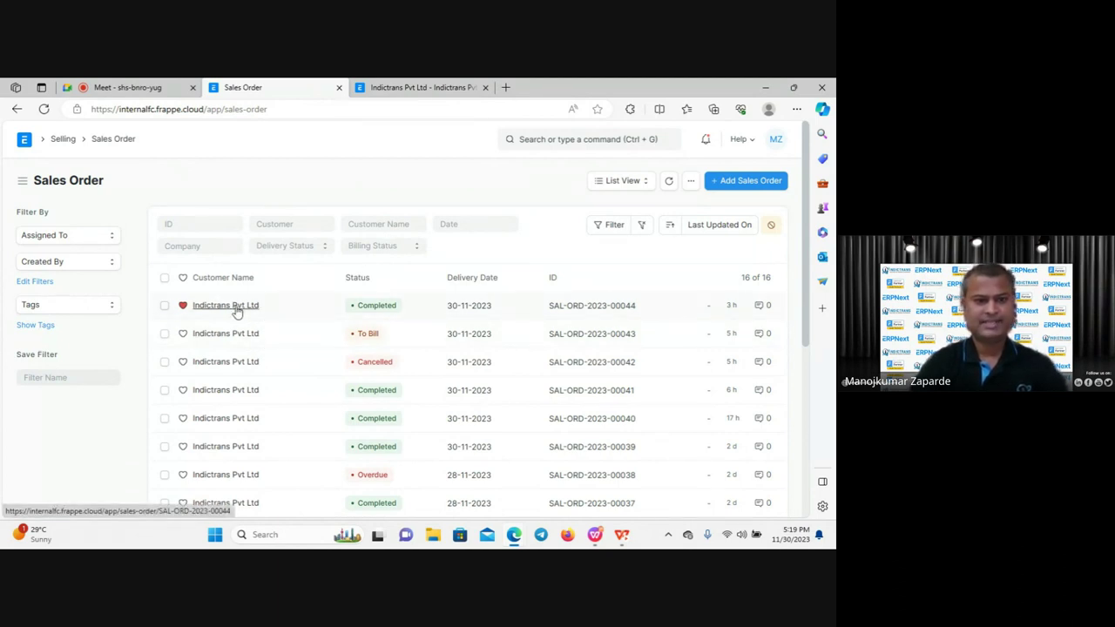
{"action": "left_click", "coordinate": [236, 310]}
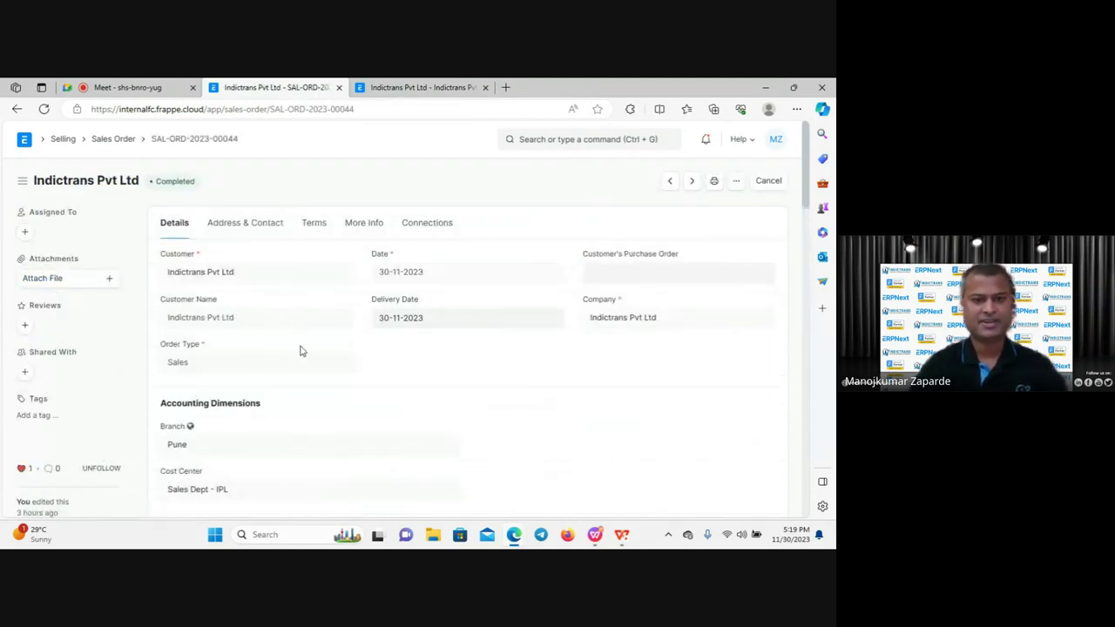
{"action": "scroll", "coordinate": [301, 350], "scroll_direction": "down", "scroll_amount": 1}
{"action": "scroll", "coordinate": [302, 351], "scroll_direction": "down", "scroll_amount": 3}
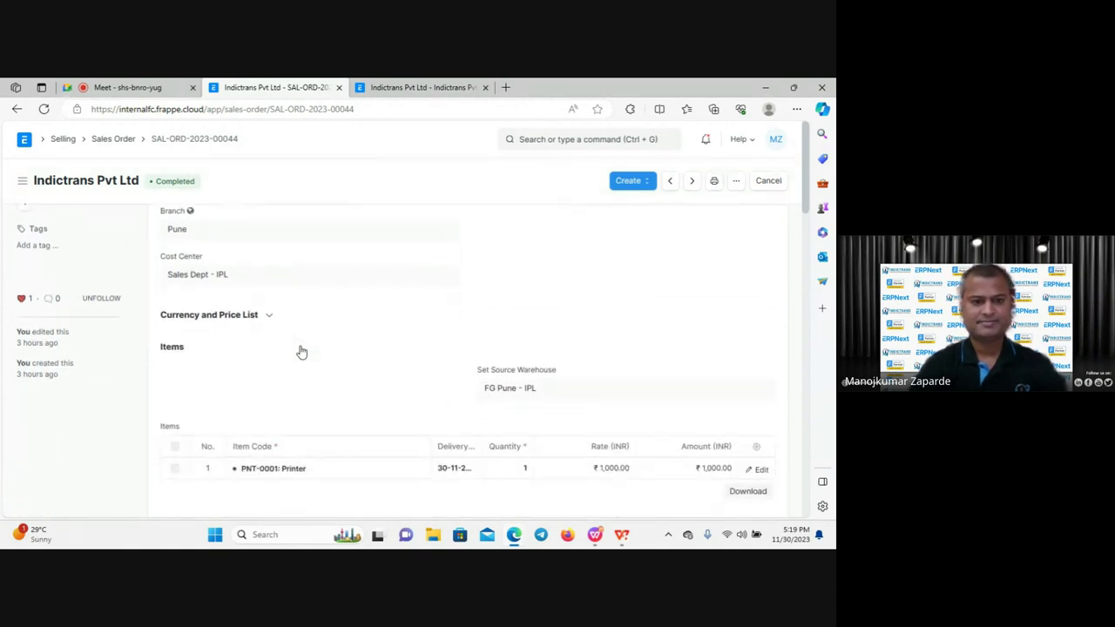
{"action": "scroll", "coordinate": [301, 351], "scroll_direction": "down", "scroll_amount": 3}
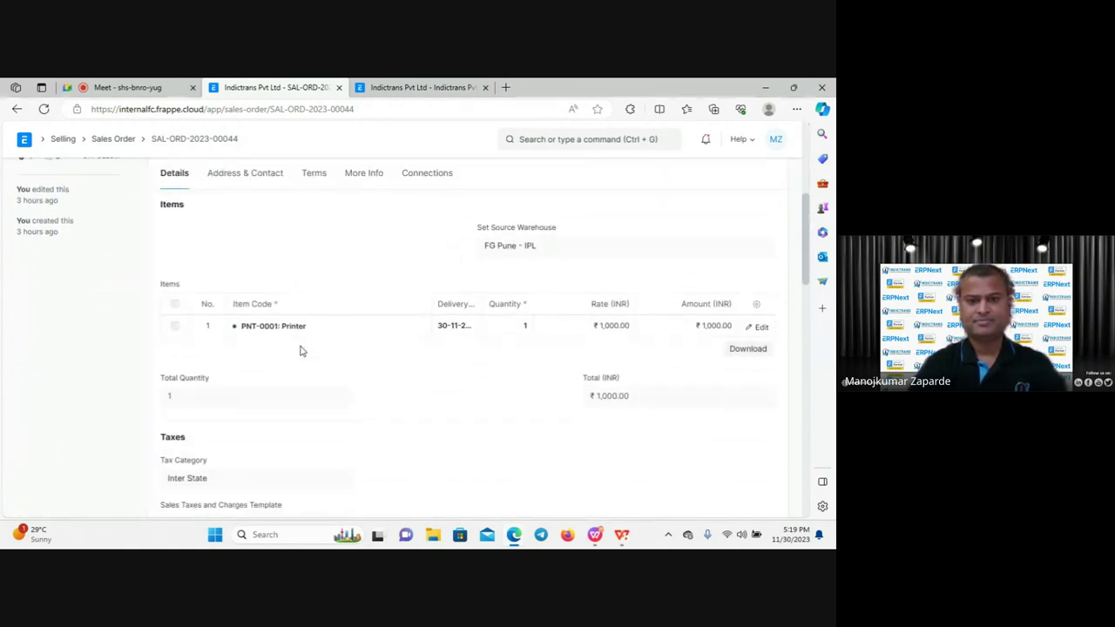
{"action": "scroll", "coordinate": [389, 288], "scroll_direction": "up", "scroll_amount": 2}
{"action": "scroll", "coordinate": [458, 316], "scroll_direction": "down", "scroll_amount": 1}
{"action": "scroll", "coordinate": [444, 331], "scroll_direction": "up", "scroll_amount": 5}
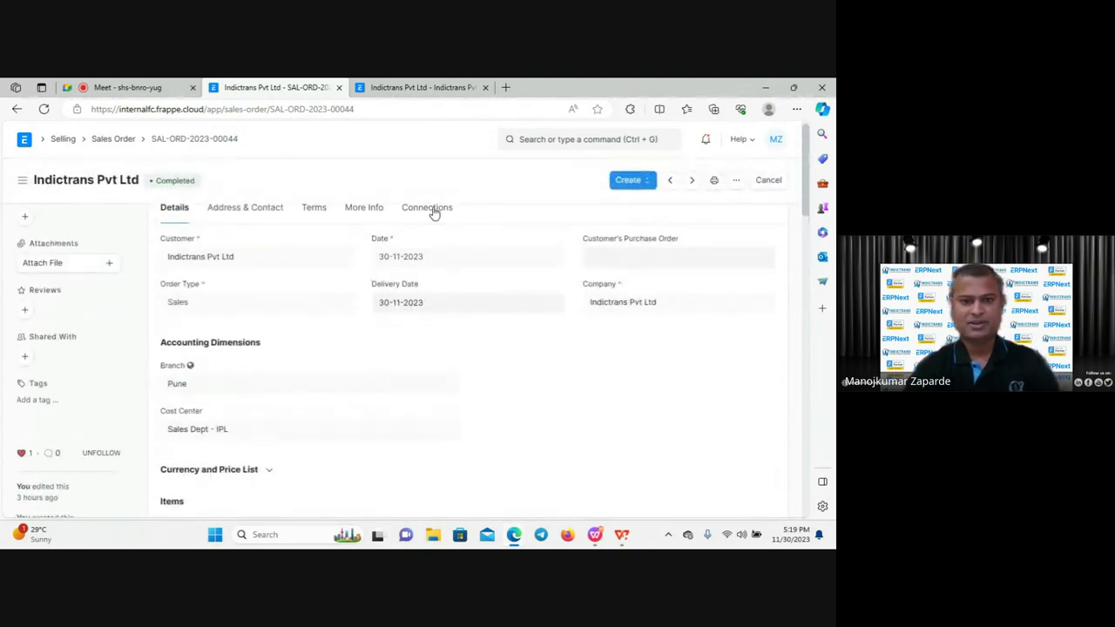
Check the sales order's additional info for the internal customer setting, represented company and inter company order reference.
{"action": "left_click", "coordinate": [434, 217]}
{"action": "left_click", "coordinate": [366, 220]}
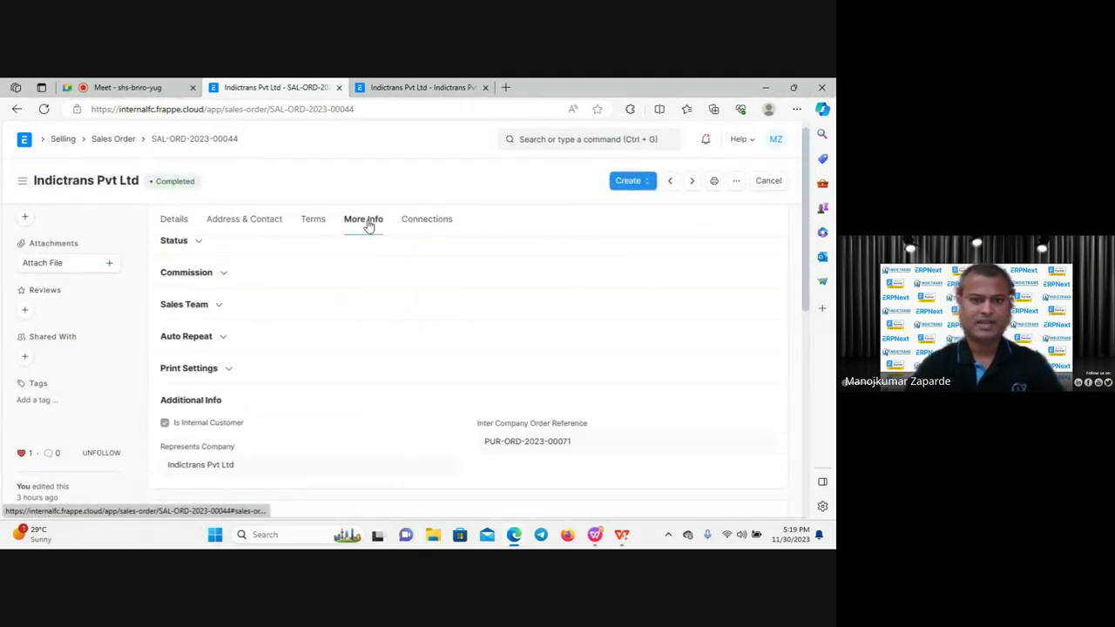
{"action": "scroll", "coordinate": [269, 455], "scroll_direction": "down", "scroll_amount": 1}
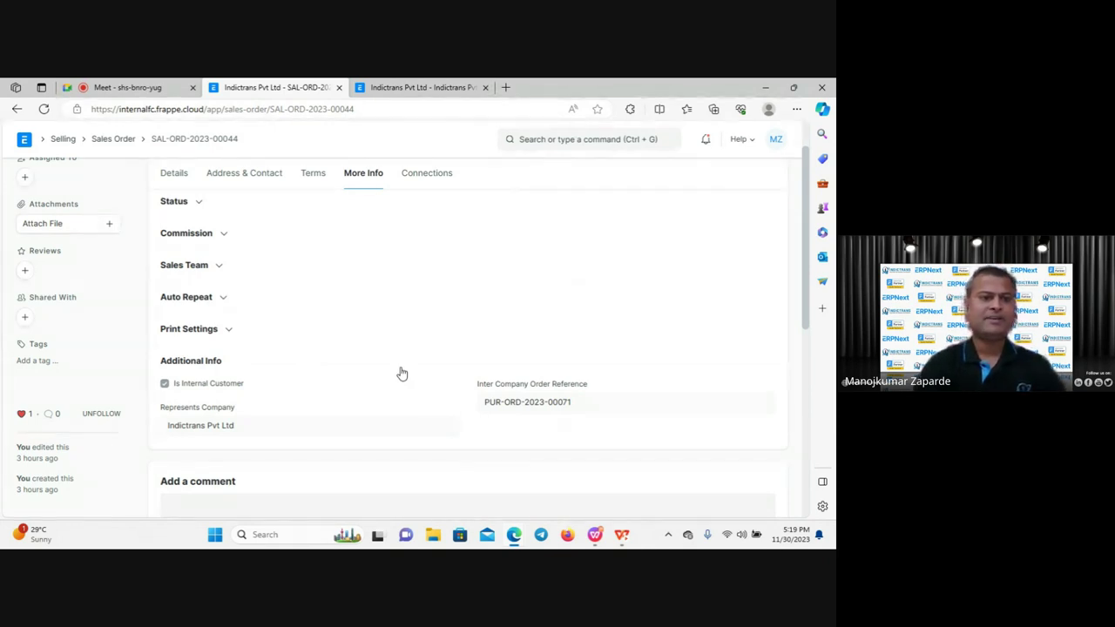
{"action": "scroll", "coordinate": [400, 375], "scroll_direction": "up", "scroll_amount": 1}
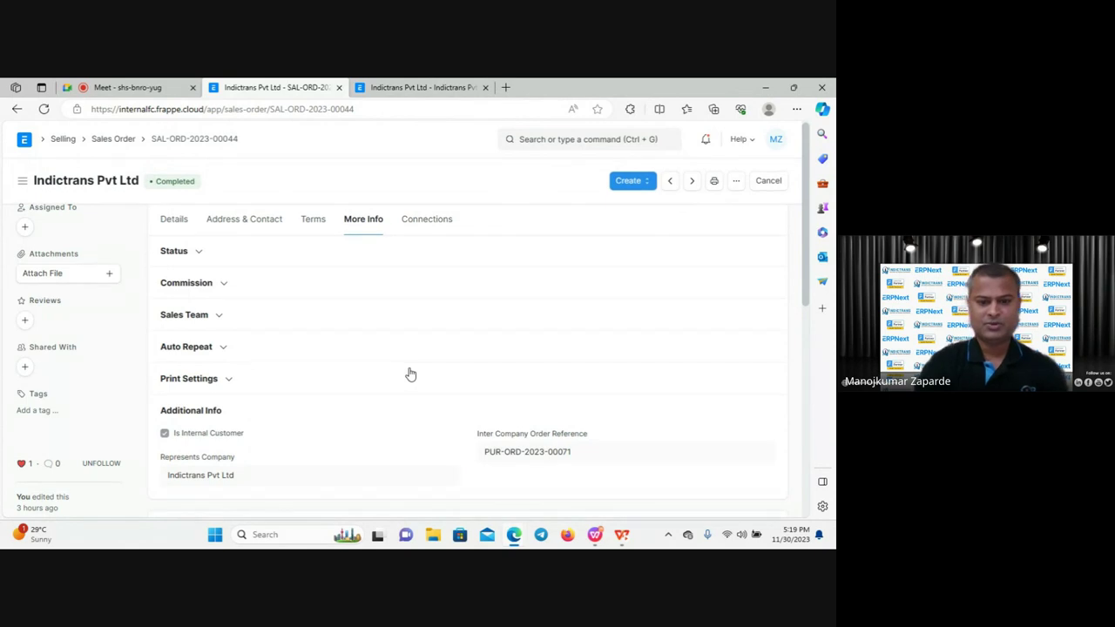
{"action": "scroll", "coordinate": [440, 371], "scroll_direction": "down", "scroll_amount": 1}
{"action": "scroll", "coordinate": [440, 371], "scroll_direction": "up", "scroll_amount": 2}
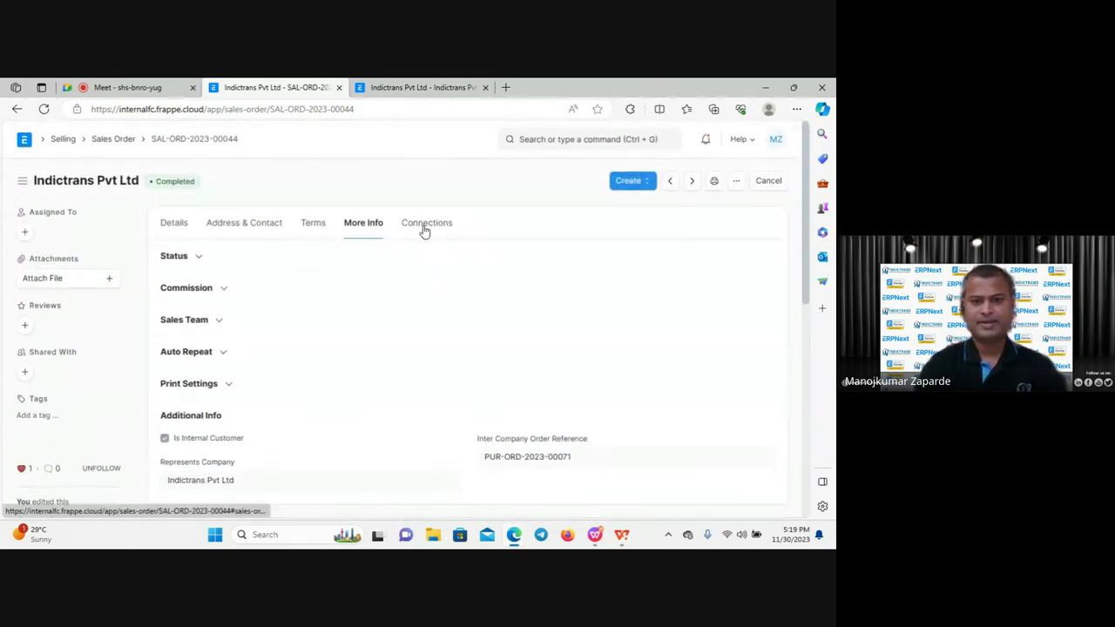
Open the delivery note linked to the sales order and examine its branch, source warehouse and target warehouse.
{"action": "left_click", "coordinate": [425, 225]}
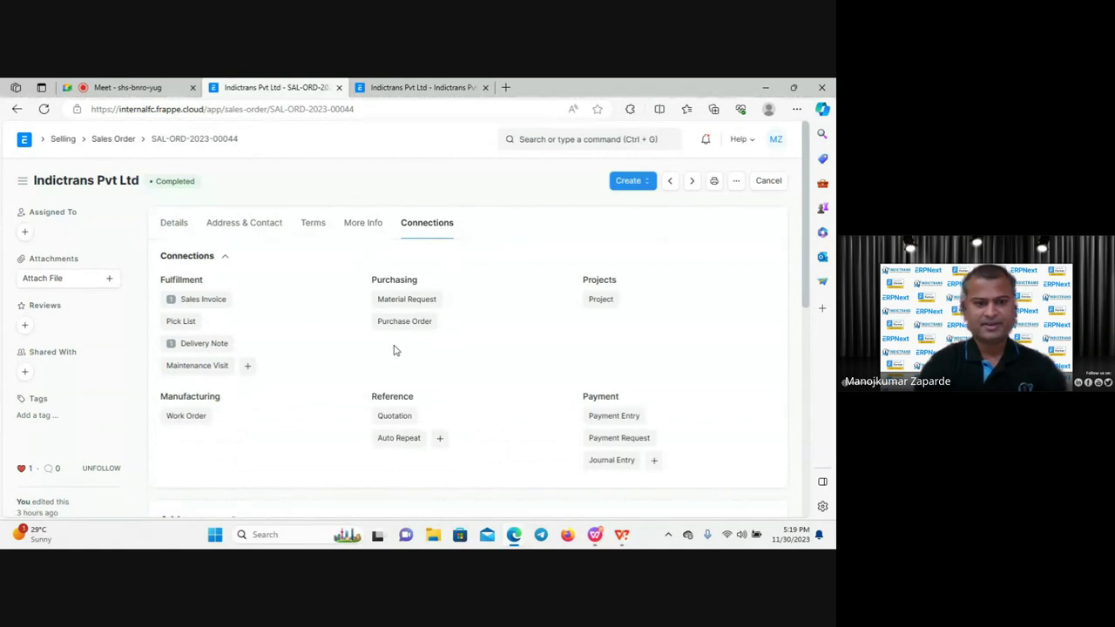
{"action": "left_click", "coordinate": [204, 349]}
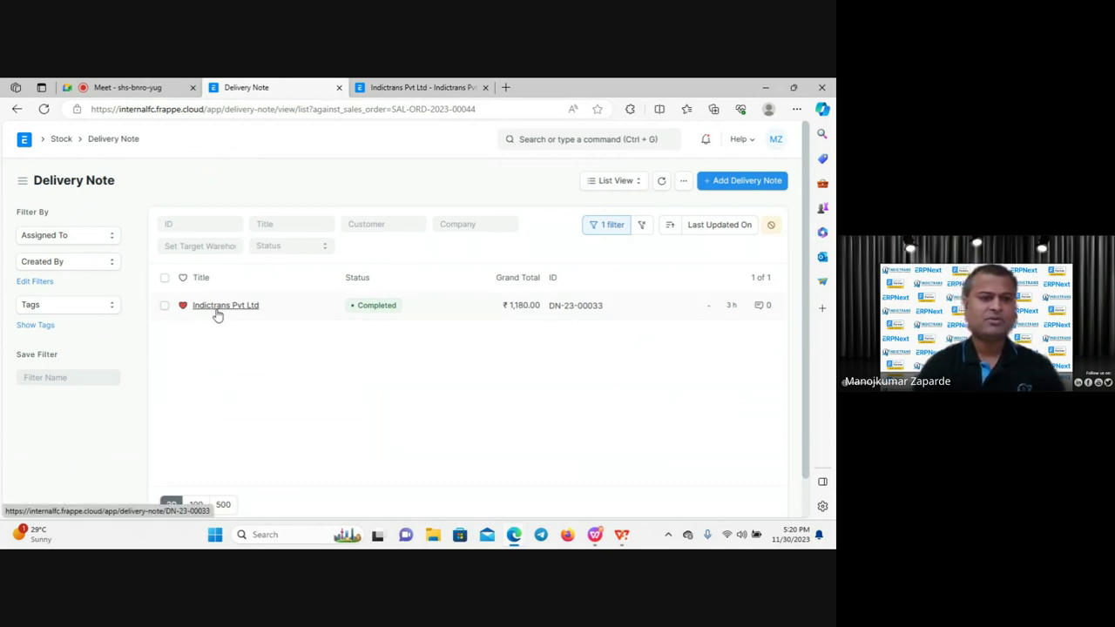
{"action": "left_click", "coordinate": [217, 312]}
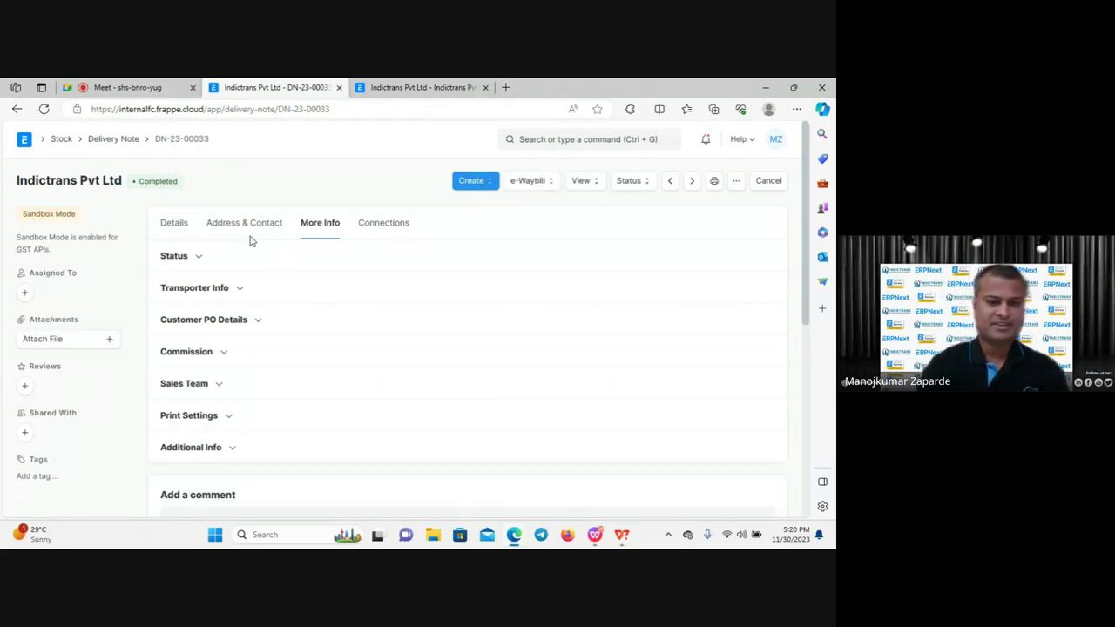
{"action": "left_click", "coordinate": [175, 224]}
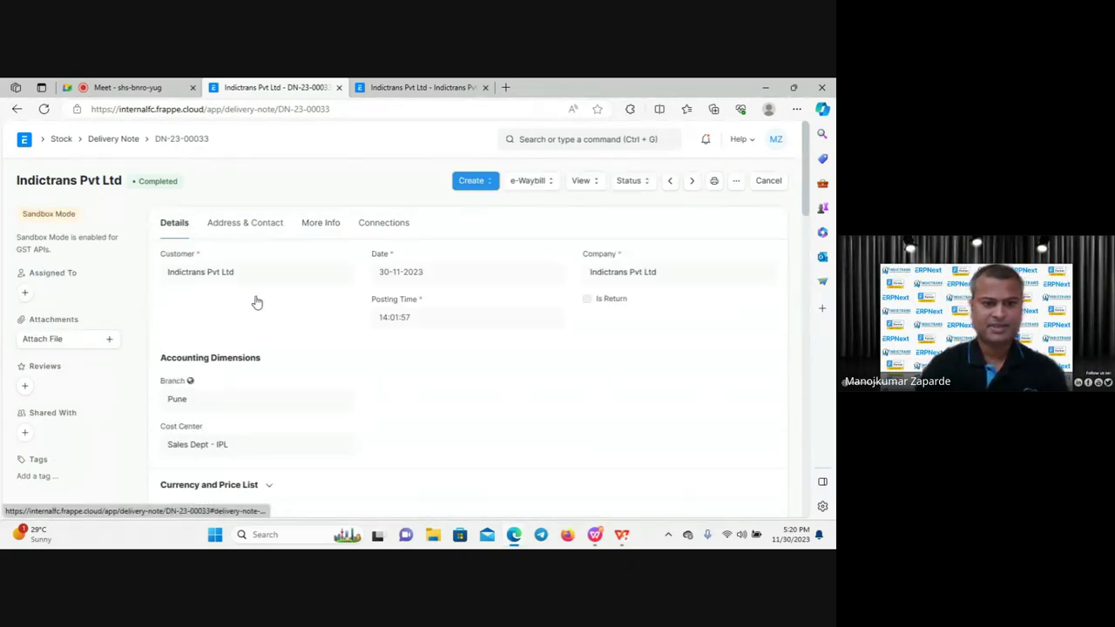
{"action": "scroll", "coordinate": [267, 331], "scroll_direction": "down", "scroll_amount": 3}
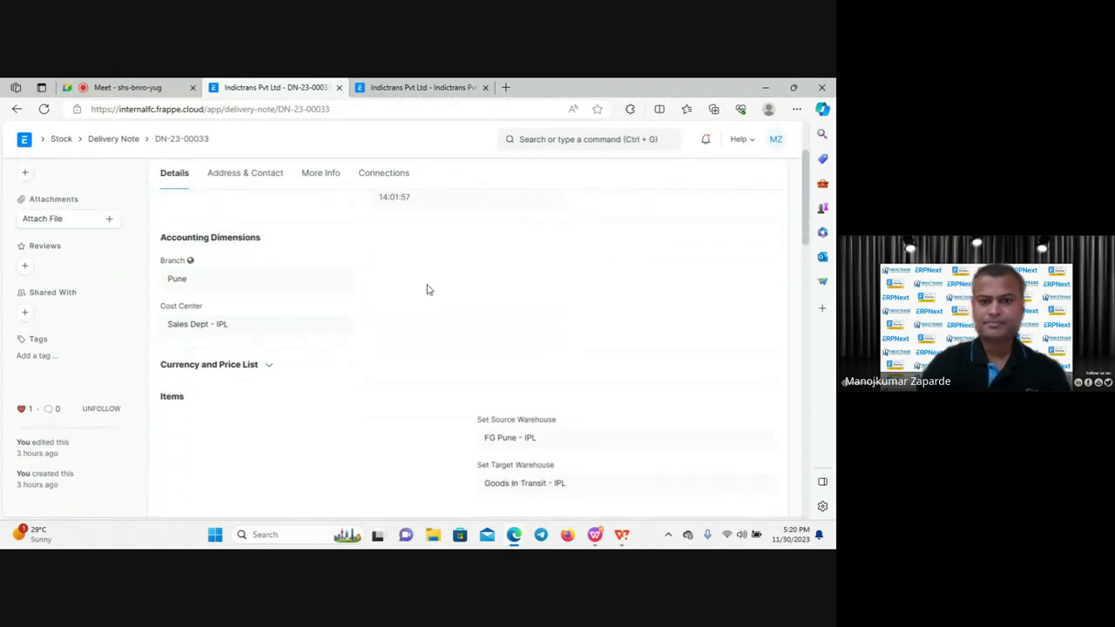
{"action": "scroll", "coordinate": [427, 289], "scroll_direction": "up", "scroll_amount": 3}
View the delivery note's Stock Ledger to examine the printer's warehouse movements, and return to the delivery note.
{"action": "left_click", "coordinate": [578, 182]}
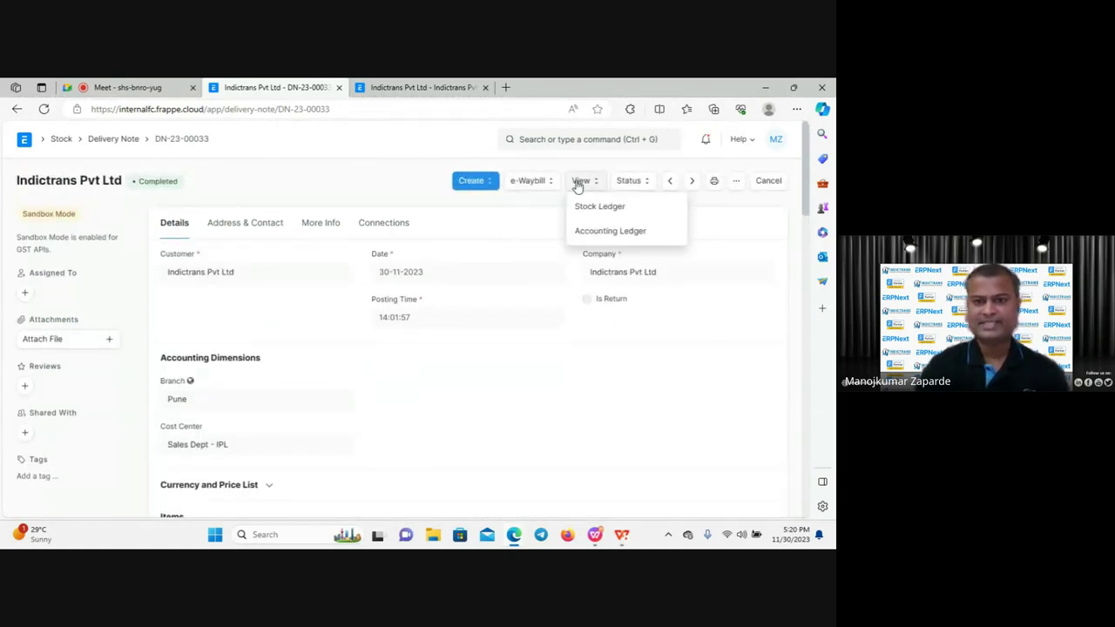
{"action": "left_click", "coordinate": [593, 206]}
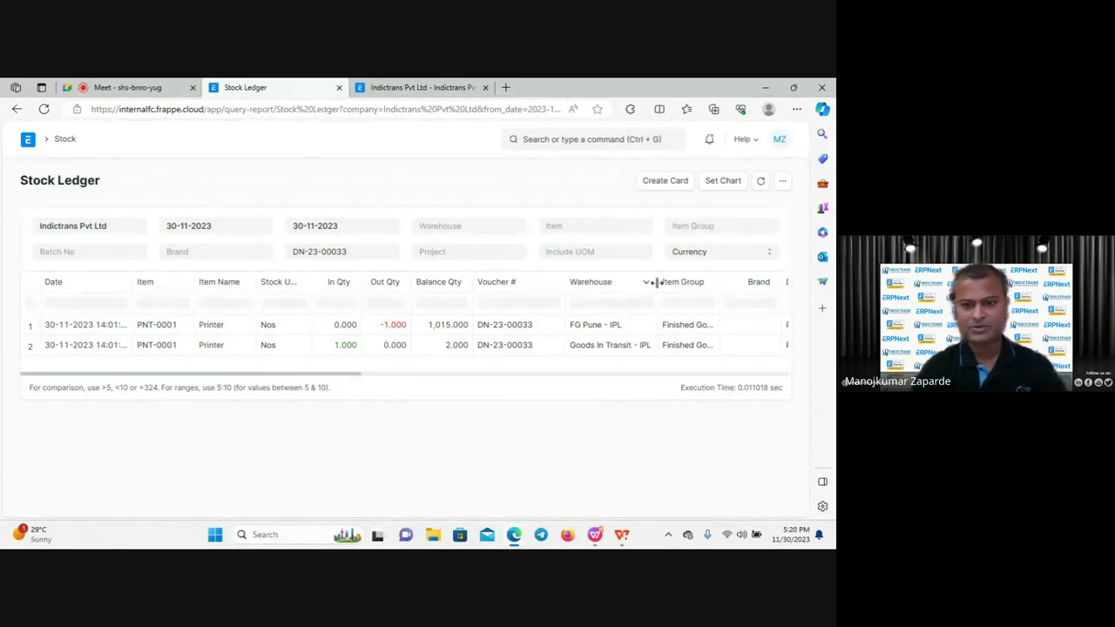
{"action": "left_click_drag", "start_coordinate": [656, 282], "coordinate": [662, 283]}
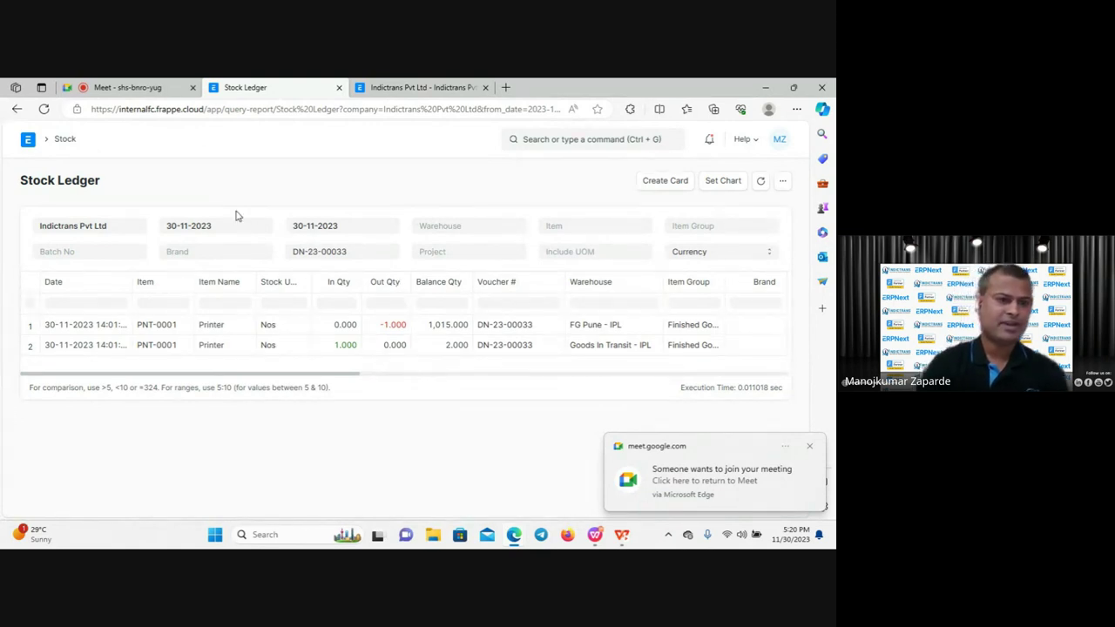
{"action": "left_click", "coordinate": [17, 111]}
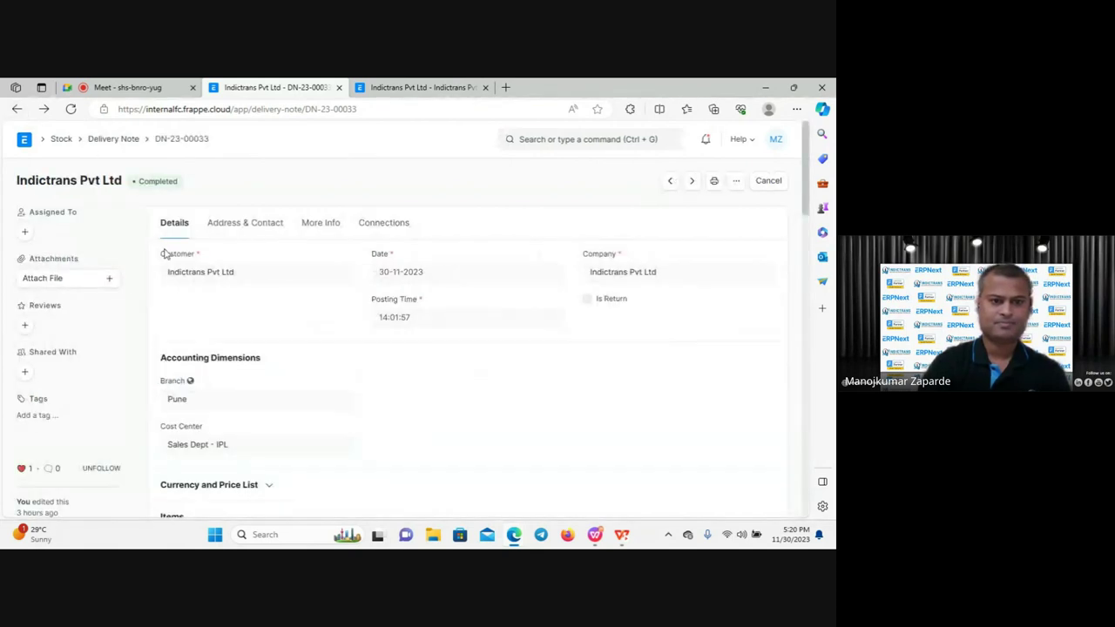
Review the delivery note's items, internal customer details under Additional Info, and linked documents.
{"action": "scroll", "coordinate": [245, 301], "scroll_direction": "down", "scroll_amount": 6}
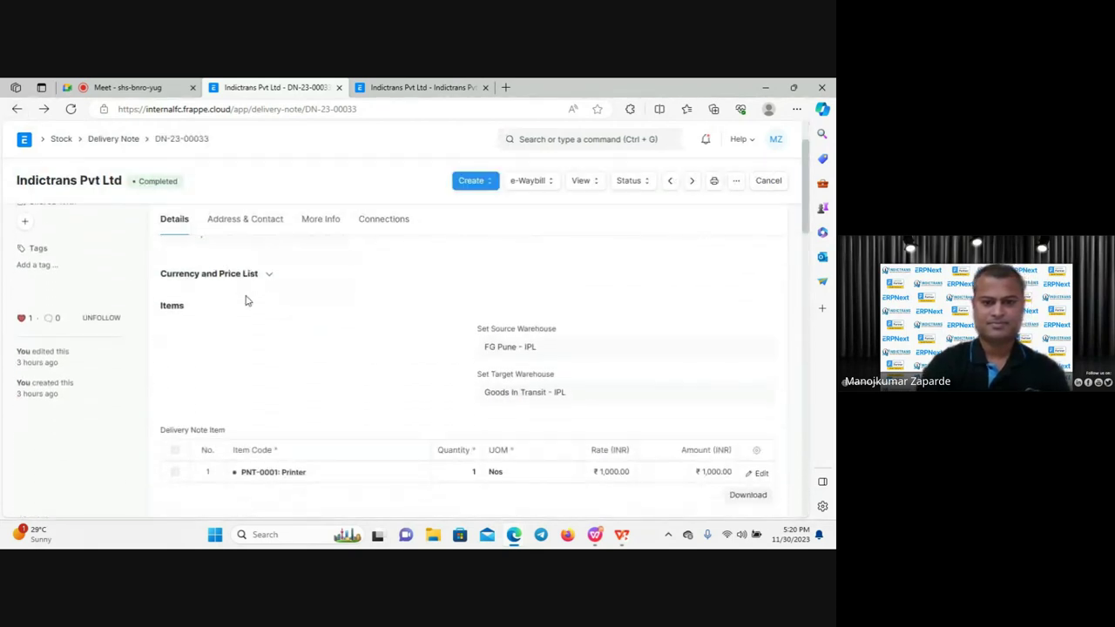
{"action": "scroll", "coordinate": [351, 301], "scroll_direction": "up", "scroll_amount": 8}
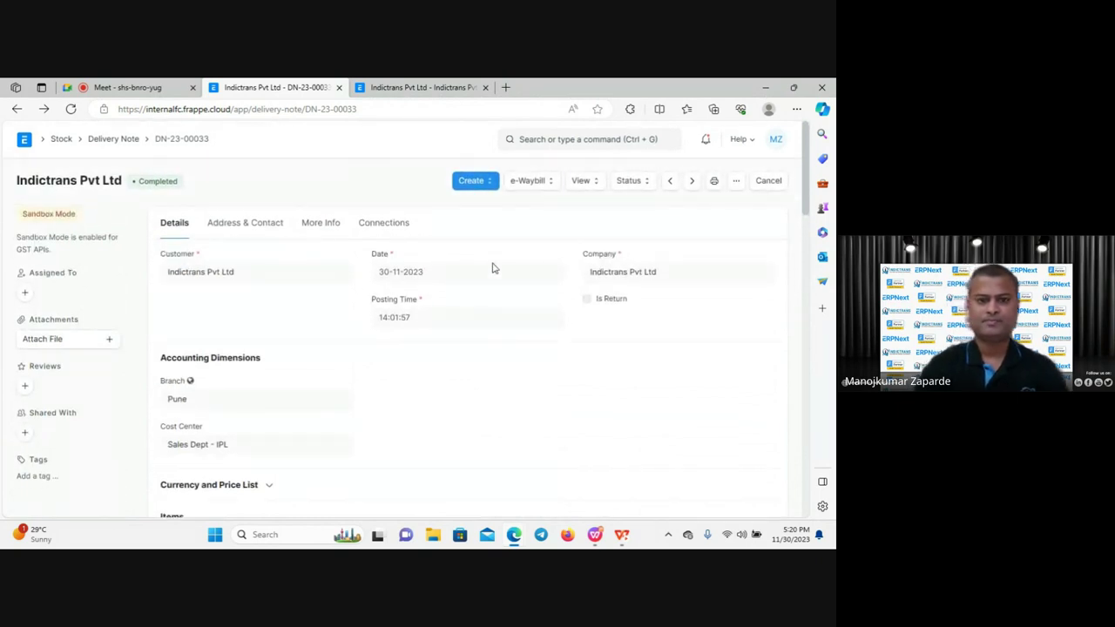
{"action": "left_click", "coordinate": [324, 230]}
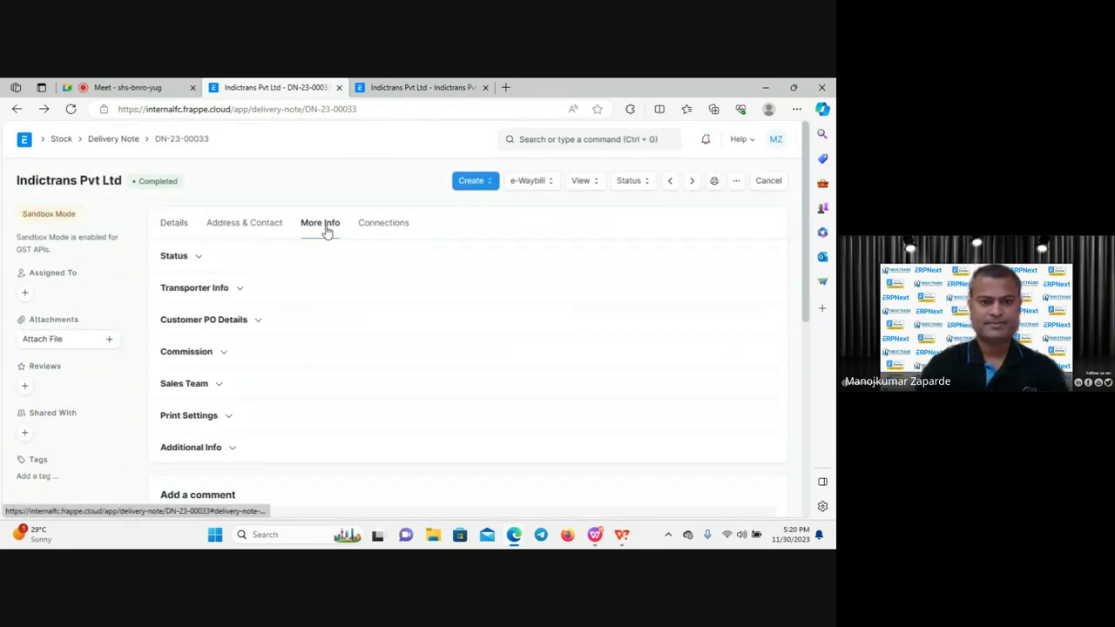
{"action": "scroll", "coordinate": [284, 379], "scroll_direction": "down", "scroll_amount": 1}
{"action": "left_click", "coordinate": [231, 383]}
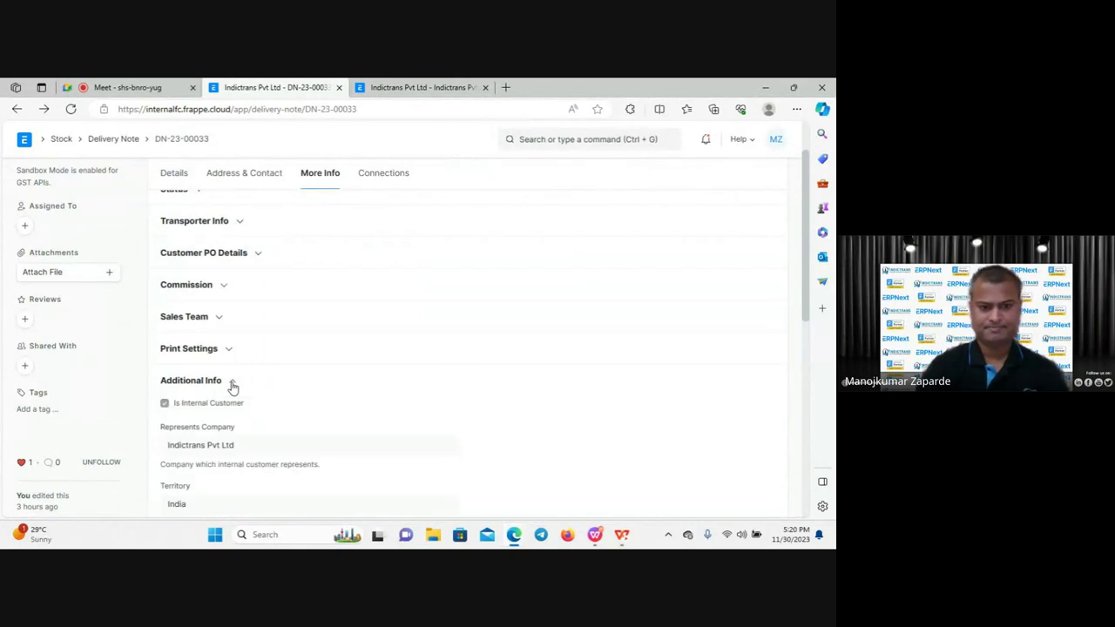
{"action": "scroll", "coordinate": [296, 396], "scroll_direction": "down", "scroll_amount": 2}
{"action": "scroll", "coordinate": [336, 403], "scroll_direction": "up", "scroll_amount": 3}
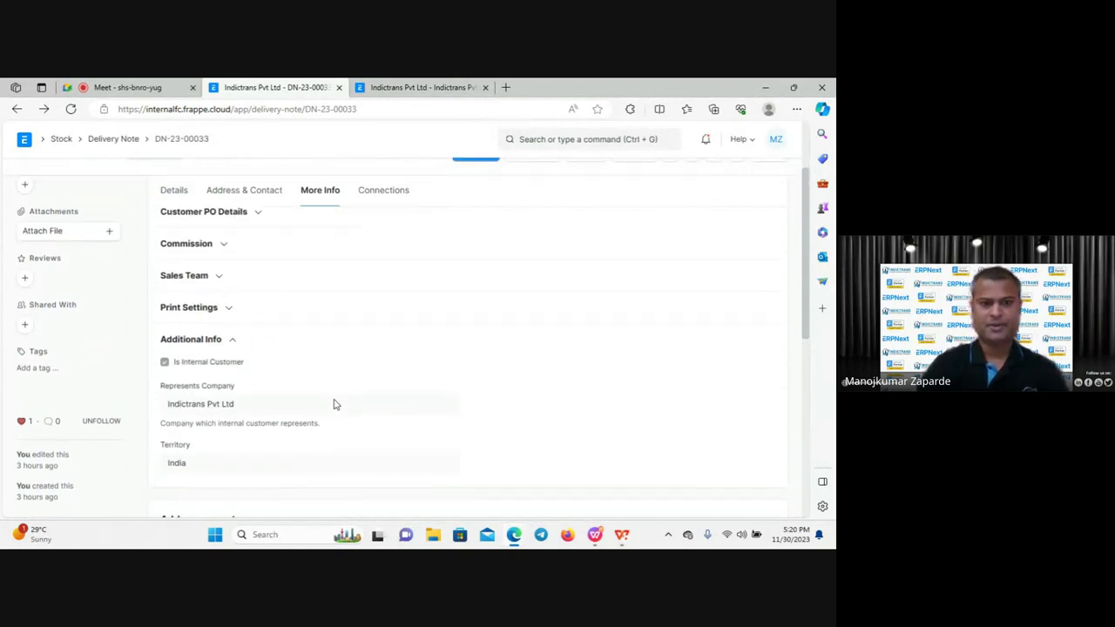
{"action": "left_click", "coordinate": [380, 228]}
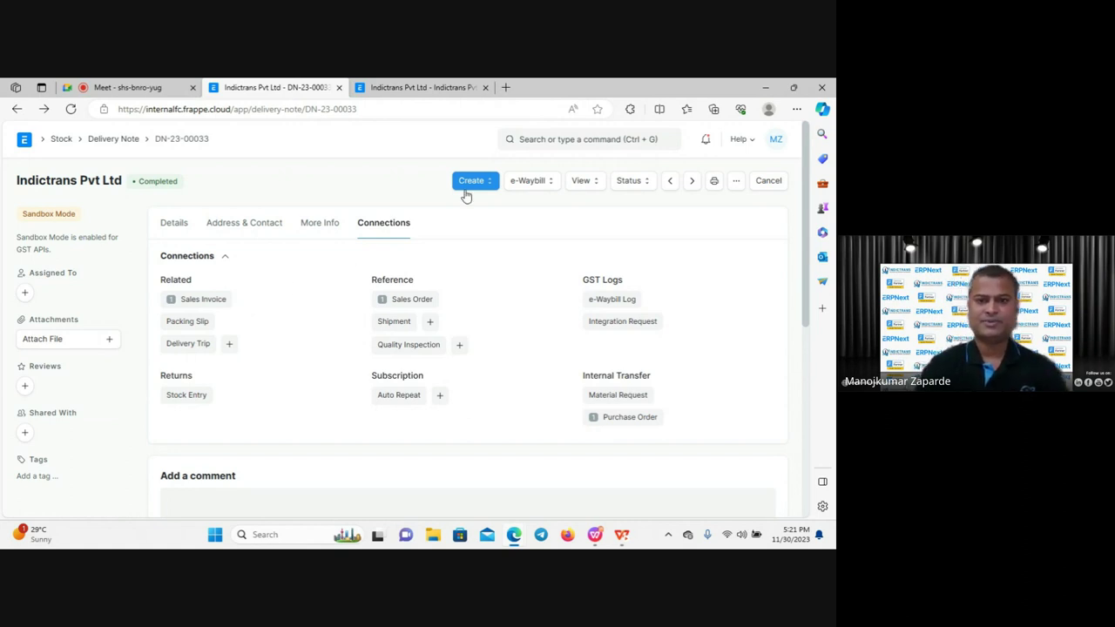
Find and open the Purchase Receipt list in the browser tab showing the supplier record.
{"action": "left_click", "coordinate": [416, 94]}
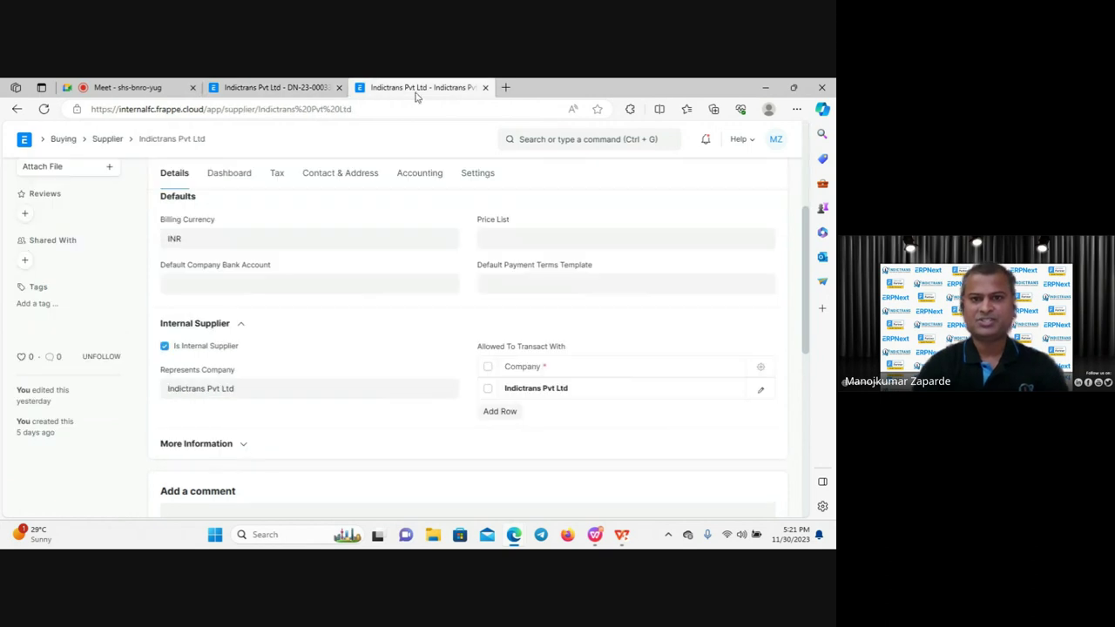
{"action": "left_click", "coordinate": [542, 139]}
{"action": "type", "text": "P"}
{"action": "key", "text": "BackSpace"}
{"action": "type", "text": "PUR"}
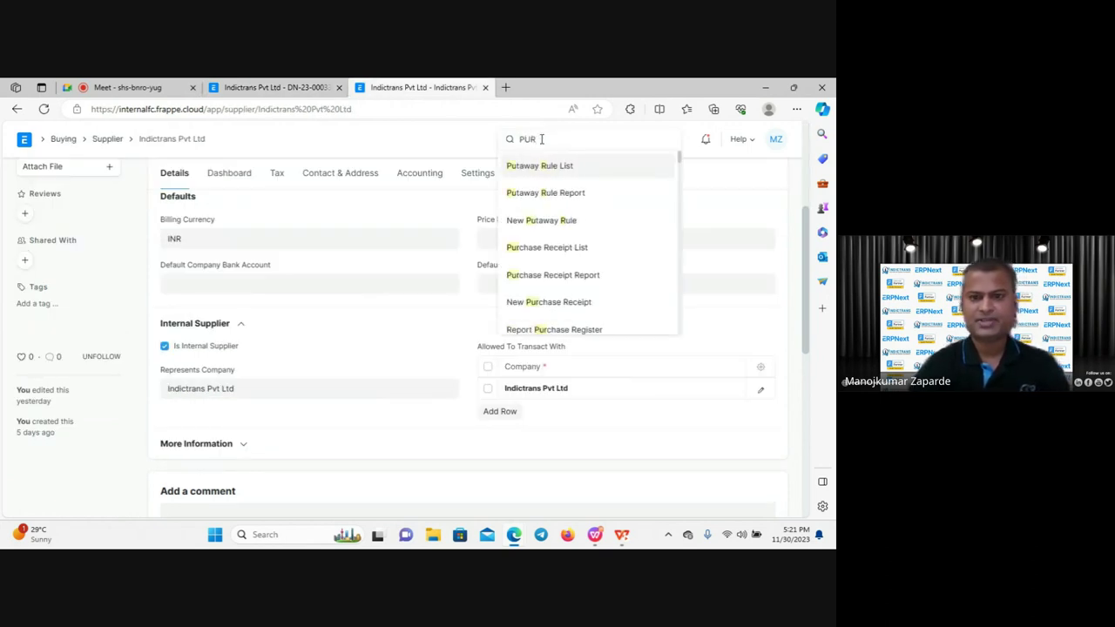
{"action": "type", "text": "CHASE REC"}
{"action": "left_click", "coordinate": [573, 173]}
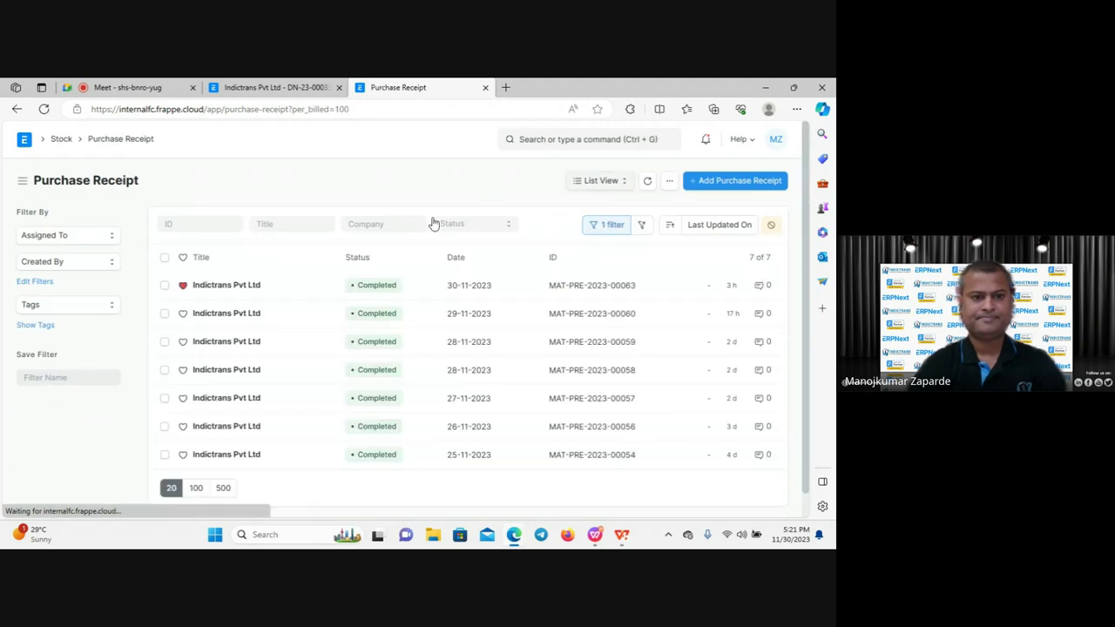
Open the completed purchase receipt dated 30-11-2023 and examine its accepted warehouse and items.
{"action": "left_click", "coordinate": [232, 287]}
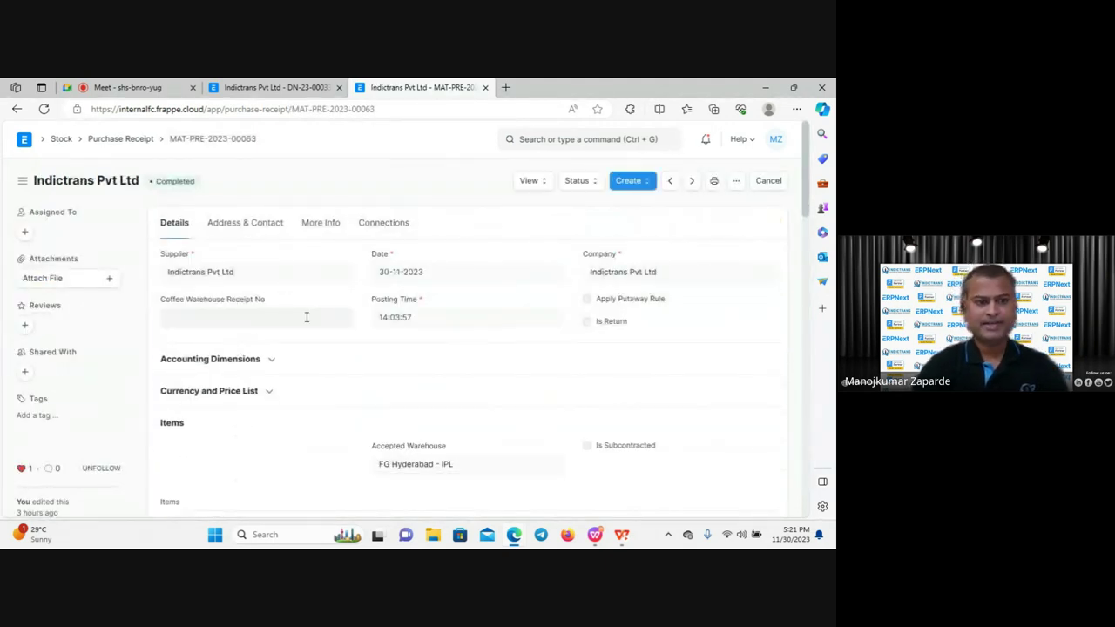
{"action": "scroll", "coordinate": [307, 317], "scroll_direction": "down", "scroll_amount": 2}
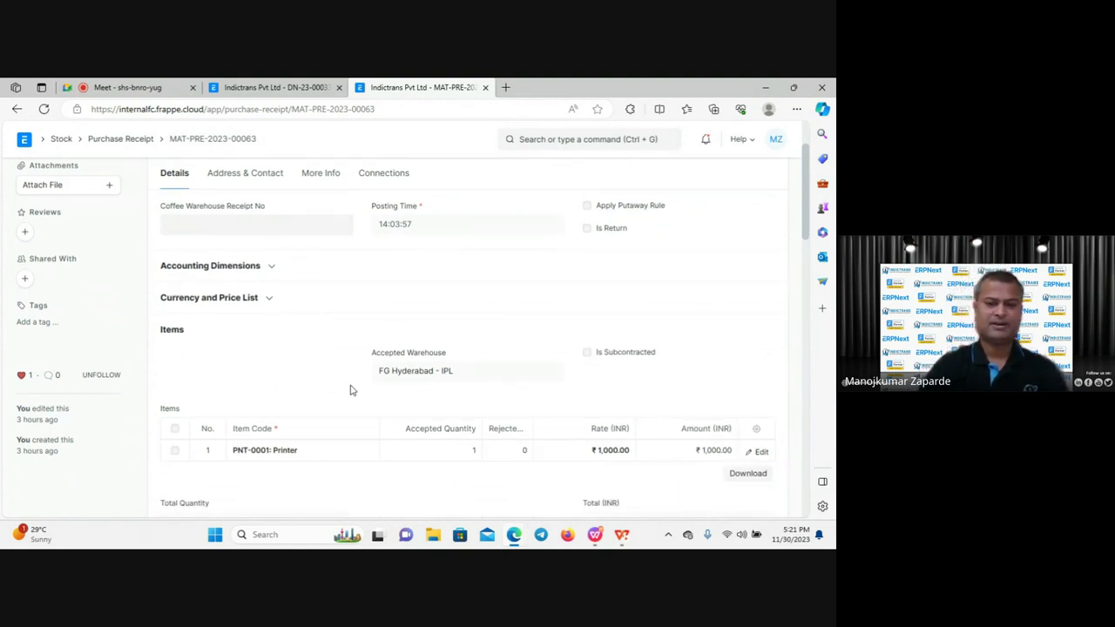
{"action": "scroll", "coordinate": [350, 390], "scroll_direction": "down", "scroll_amount": 1}
{"action": "scroll", "coordinate": [366, 371], "scroll_direction": "down", "scroll_amount": 2}
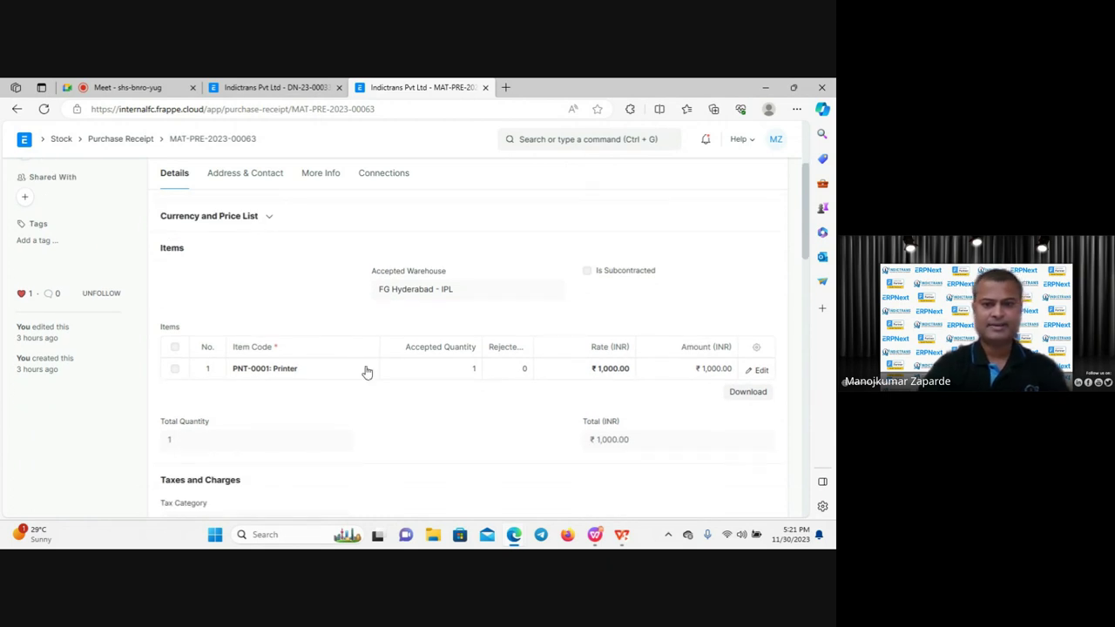
View the purchase receipt's Stock Ledger to examine the printer's warehouse movements, and return to the receipt.
{"action": "scroll", "coordinate": [365, 370], "scroll_direction": "up", "scroll_amount": 5}
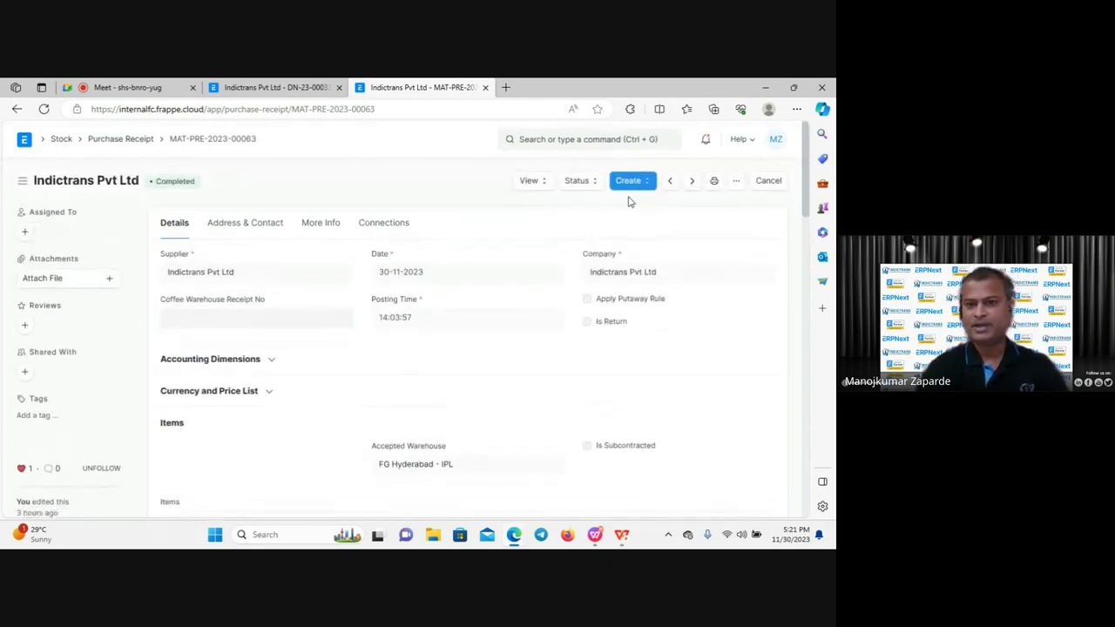
{"action": "left_click", "coordinate": [580, 181]}
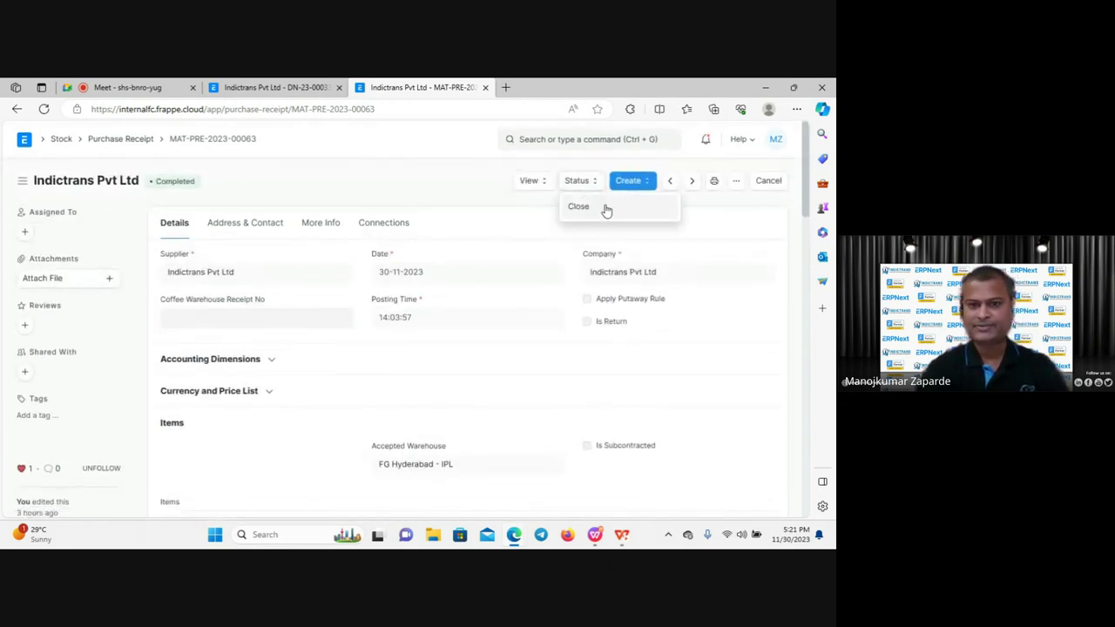
{"action": "left_click", "coordinate": [530, 181]}
{"action": "left_click", "coordinate": [549, 207]}
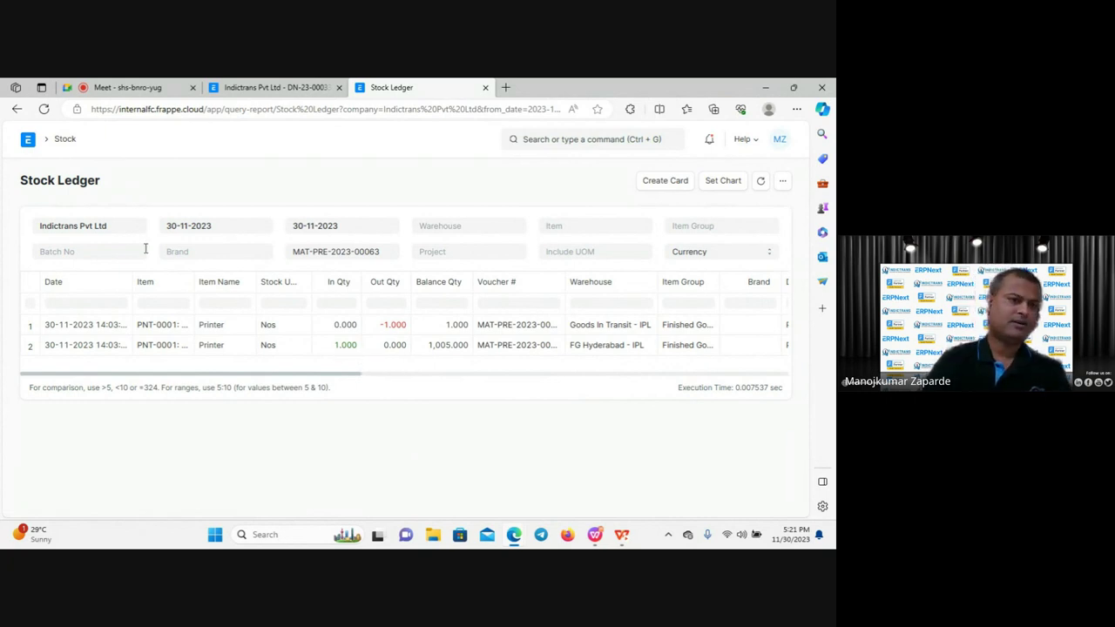
{"action": "left_click", "coordinate": [16, 108]}
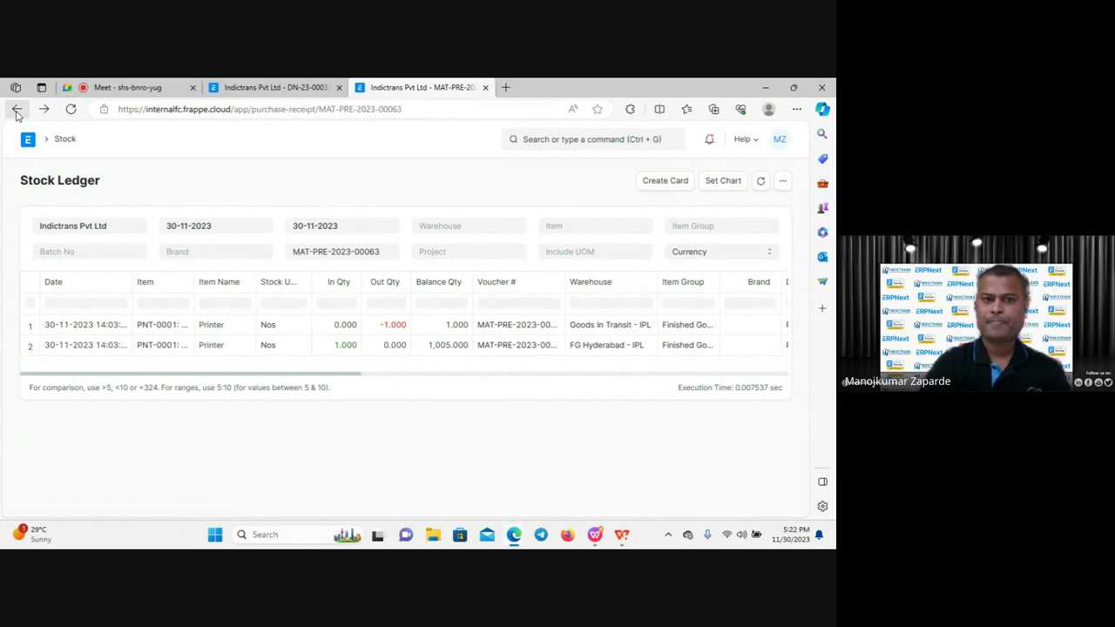
Review the purchase receipt's internal supplier, represented company and inter company reference under Additional Info.
{"action": "scroll", "coordinate": [348, 293], "scroll_direction": "down", "scroll_amount": 1}
{"action": "scroll", "coordinate": [348, 294], "scroll_direction": "down", "scroll_amount": 2}
{"action": "scroll", "coordinate": [349, 298], "scroll_direction": "up", "scroll_amount": 4}
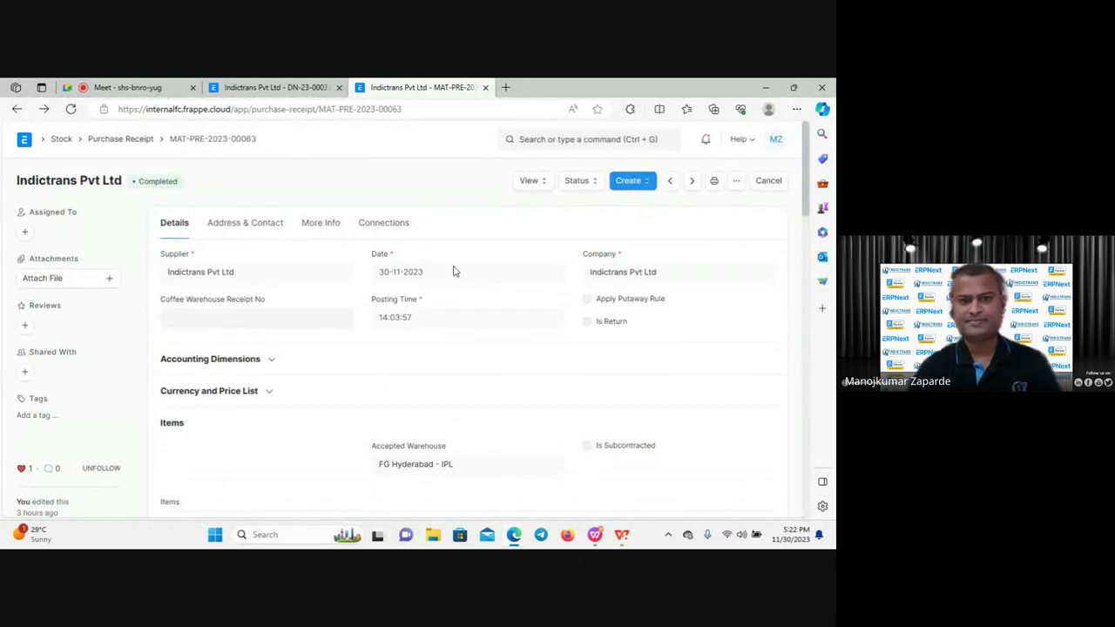
{"action": "left_click", "coordinate": [389, 225]}
{"action": "left_click", "coordinate": [324, 224]}
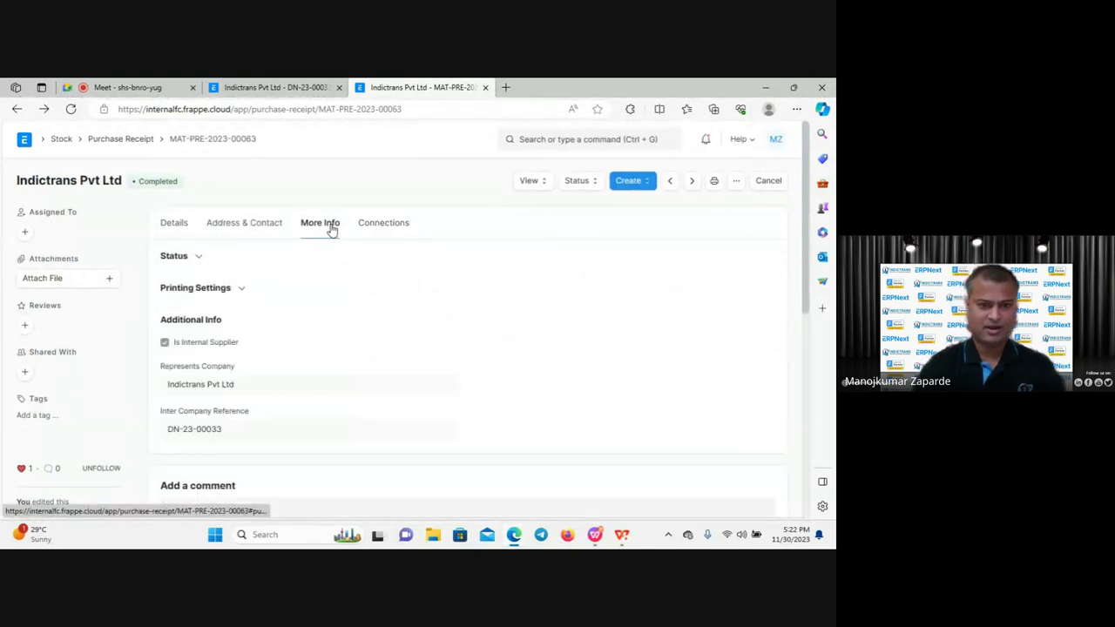
{"action": "scroll", "coordinate": [327, 339], "scroll_direction": "down", "scroll_amount": 1}
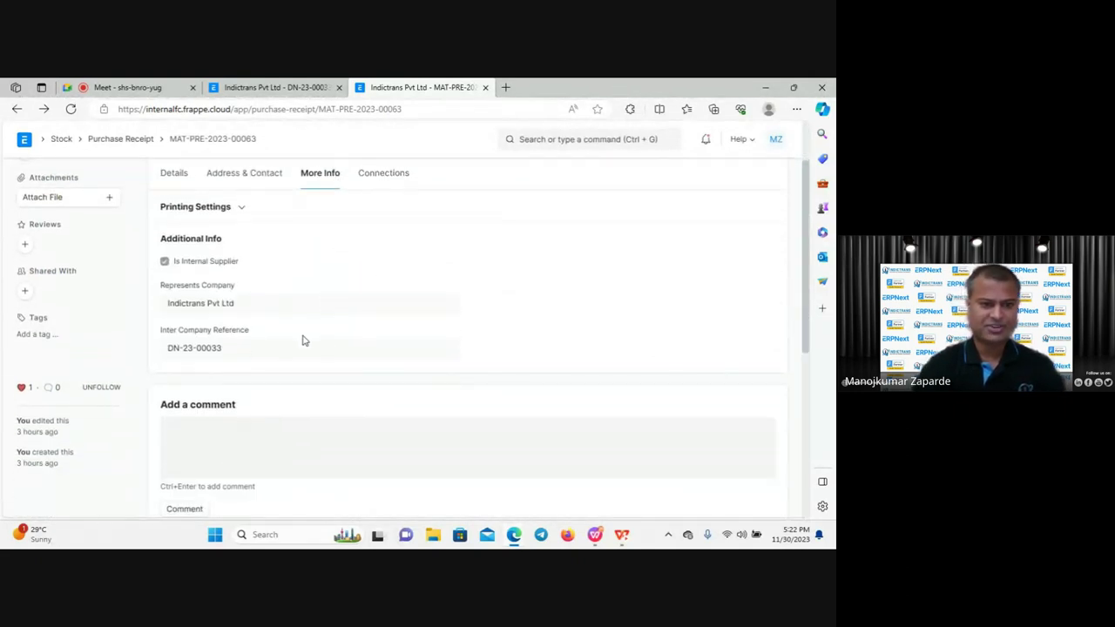
Open the delivery note given as the receipt's Inter Company Reference and examine its details.
{"action": "left_click", "coordinate": [194, 349]}
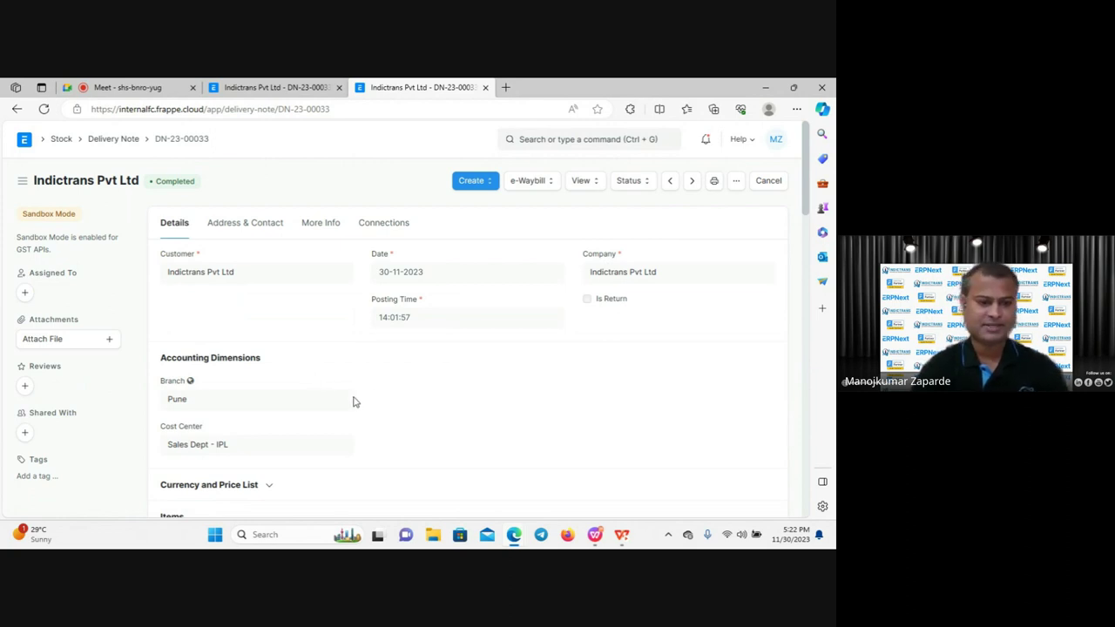
{"action": "scroll", "coordinate": [352, 401], "scroll_direction": "down", "scroll_amount": 5}
{"action": "scroll", "coordinate": [353, 402], "scroll_direction": "down", "scroll_amount": 2}
{"action": "scroll", "coordinate": [353, 398], "scroll_direction": "up", "scroll_amount": 10}
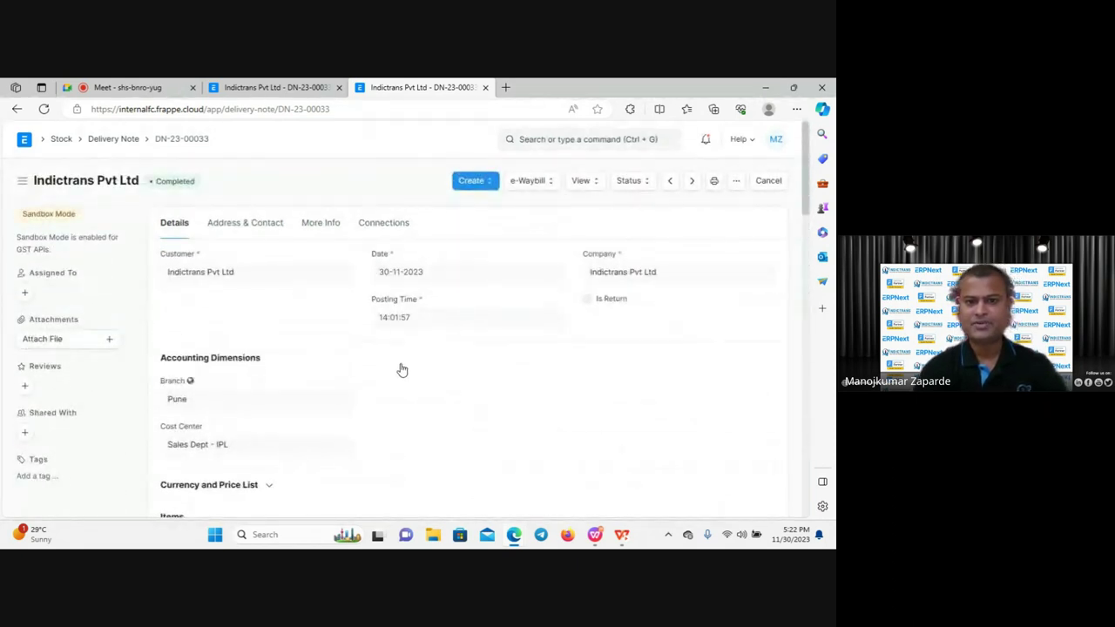
Find the sales invoice linked to the delivery note among its connections and open it.
{"action": "left_click", "coordinate": [319, 224]}
{"action": "left_click", "coordinate": [376, 224]}
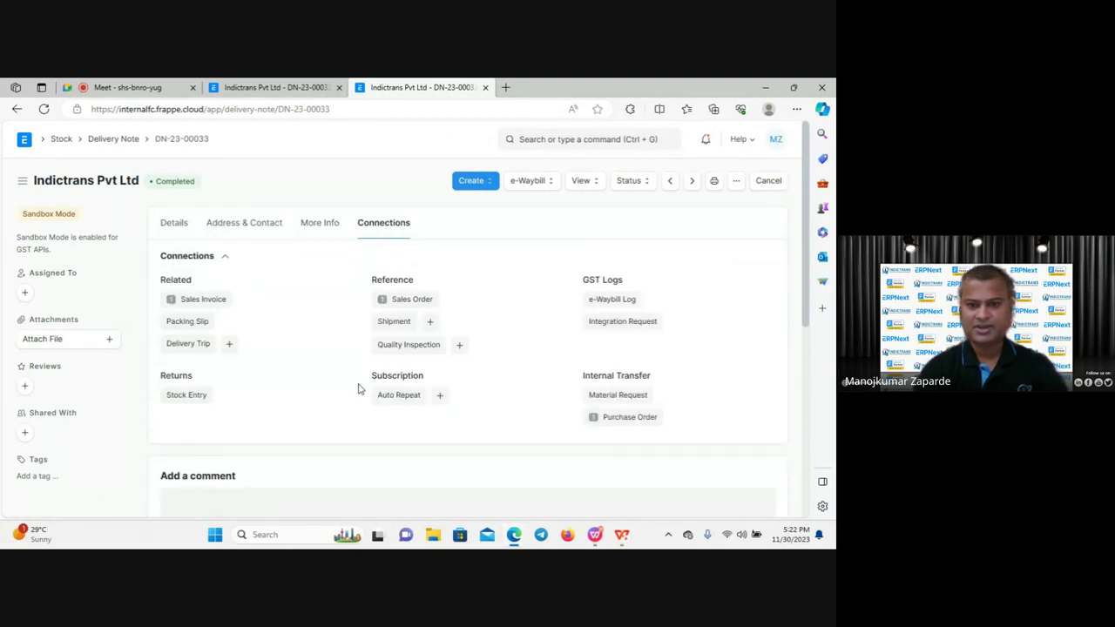
{"action": "left_click", "coordinate": [206, 301]}
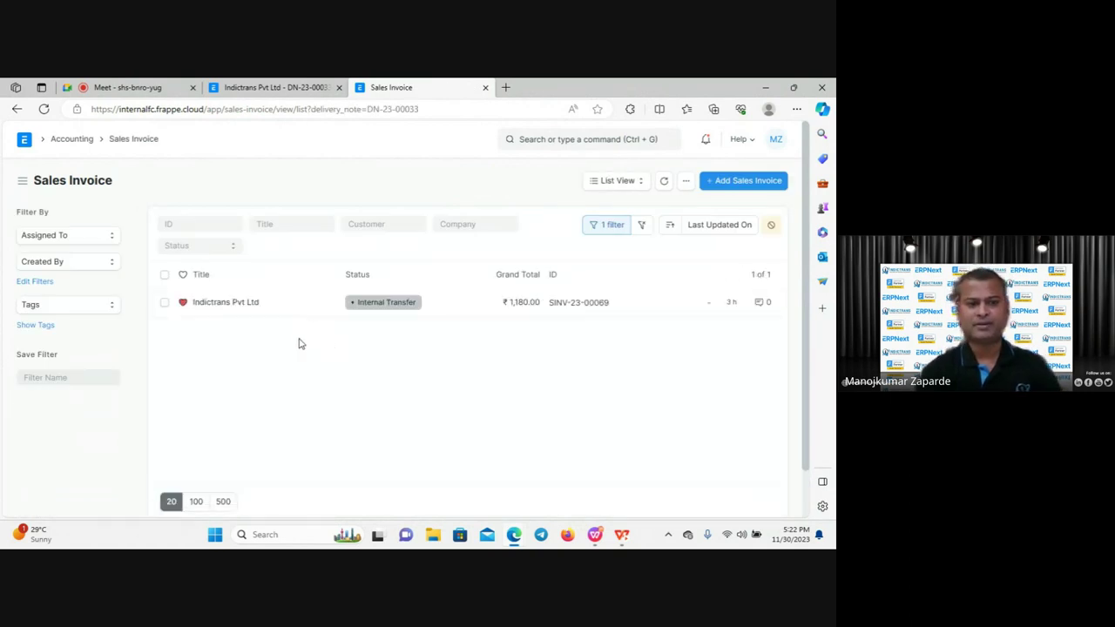
{"action": "left_click", "coordinate": [212, 304]}
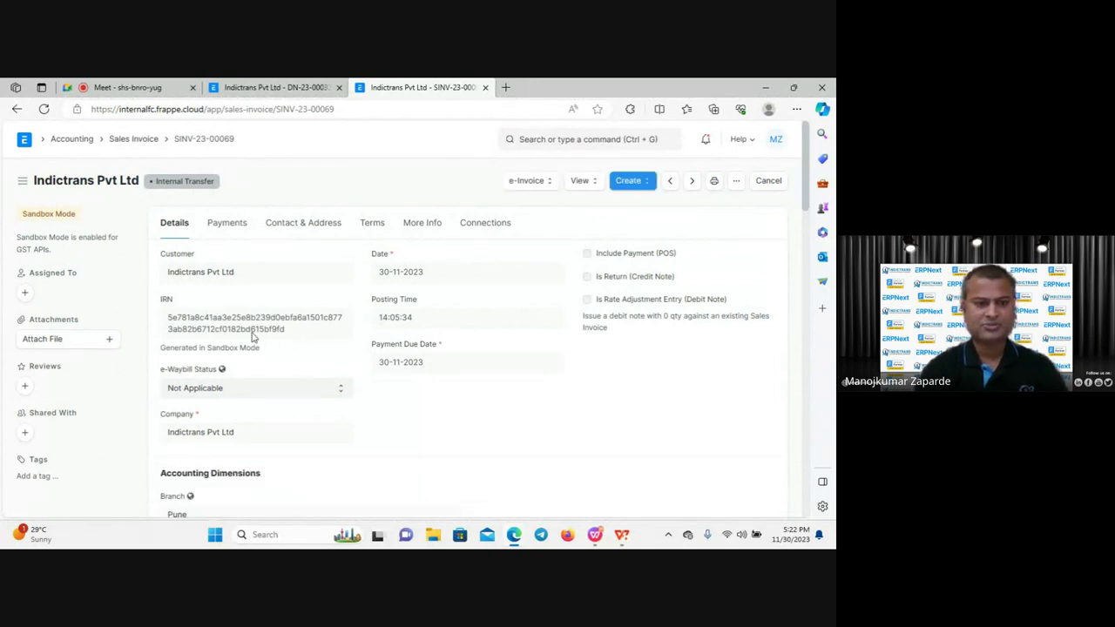
View the sales invoice's Accounting Ledger to examine its tax and internal transfer entries, and return to the invoice.
{"action": "left_click", "coordinate": [585, 182]}
{"action": "left_click", "coordinate": [609, 207]}
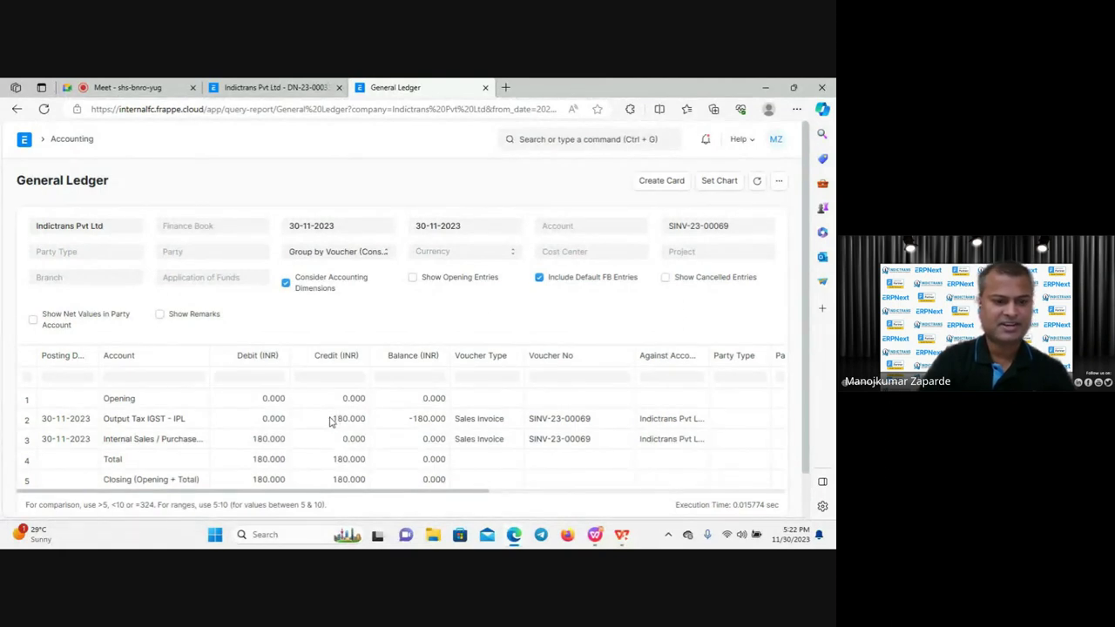
{"action": "left_click", "coordinate": [16, 109]}
Examine the sales invoice's items, taxes and charges, totals and accounting dimensions.
{"action": "scroll", "coordinate": [299, 372], "scroll_direction": "down", "scroll_amount": 5}
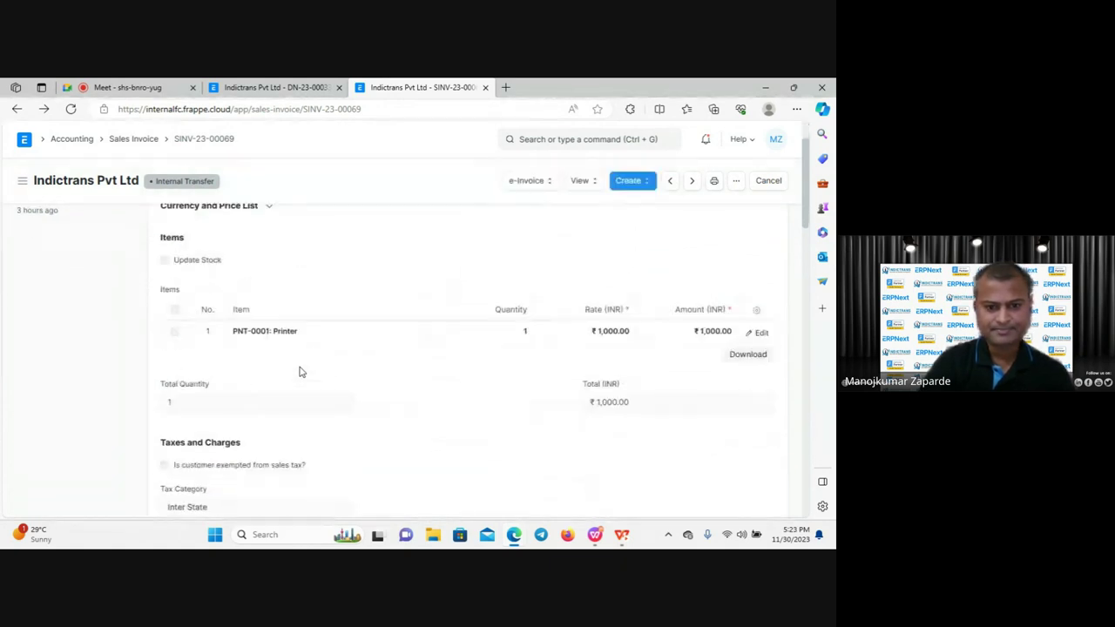
{"action": "scroll", "coordinate": [299, 371], "scroll_direction": "down", "scroll_amount": 1}
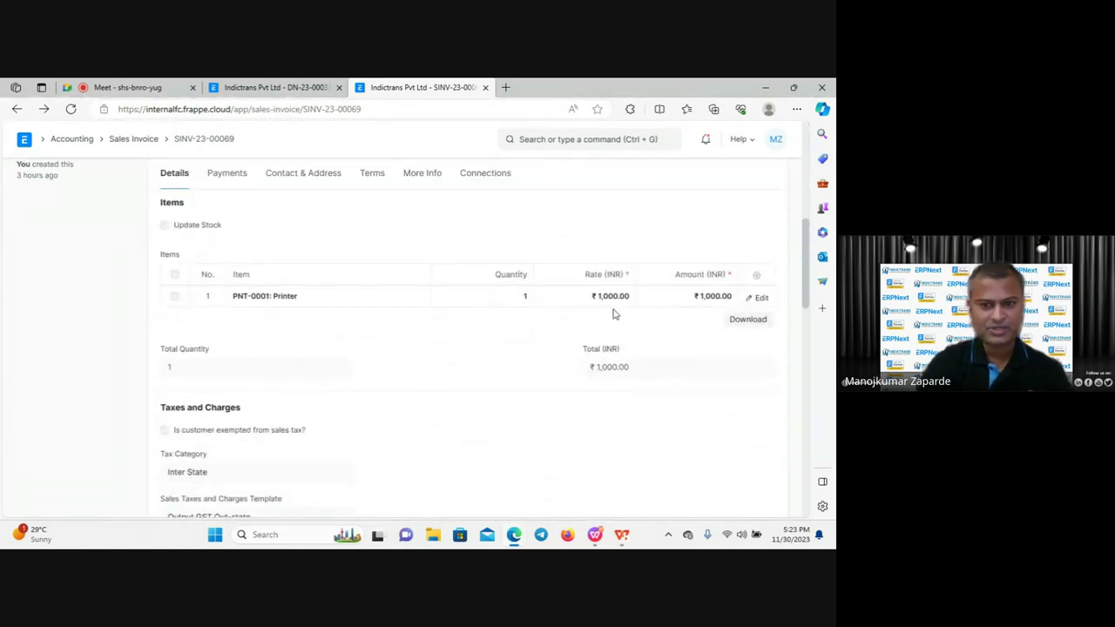
{"action": "scroll", "coordinate": [436, 383], "scroll_direction": "down", "scroll_amount": 3}
{"action": "scroll", "coordinate": [436, 383], "scroll_direction": "down", "scroll_amount": 2}
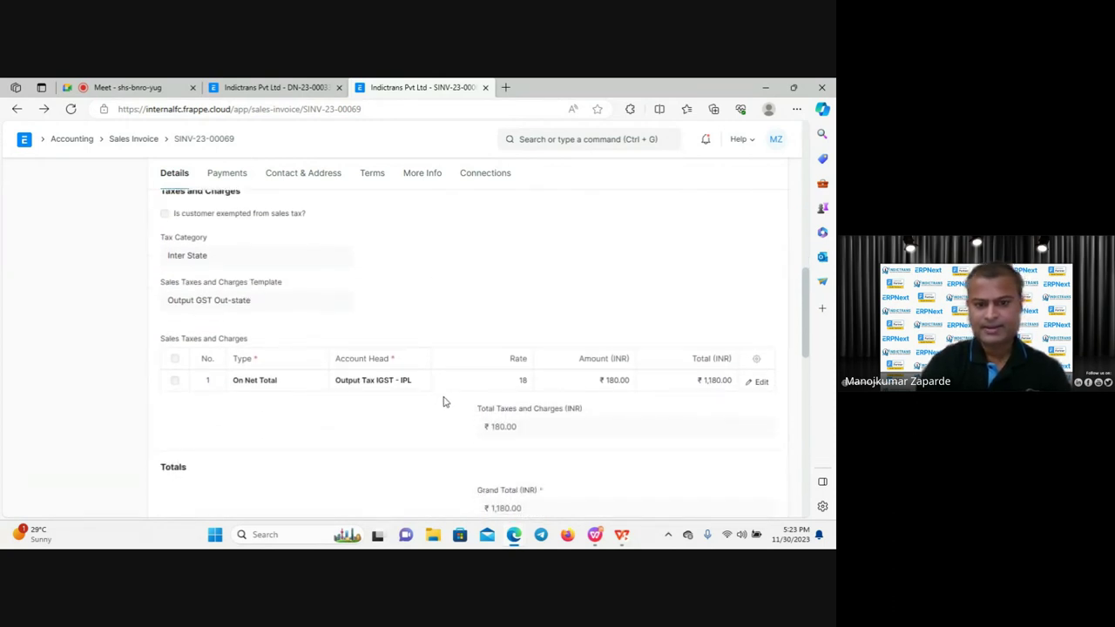
{"action": "scroll", "coordinate": [455, 416], "scroll_direction": "down", "scroll_amount": 1}
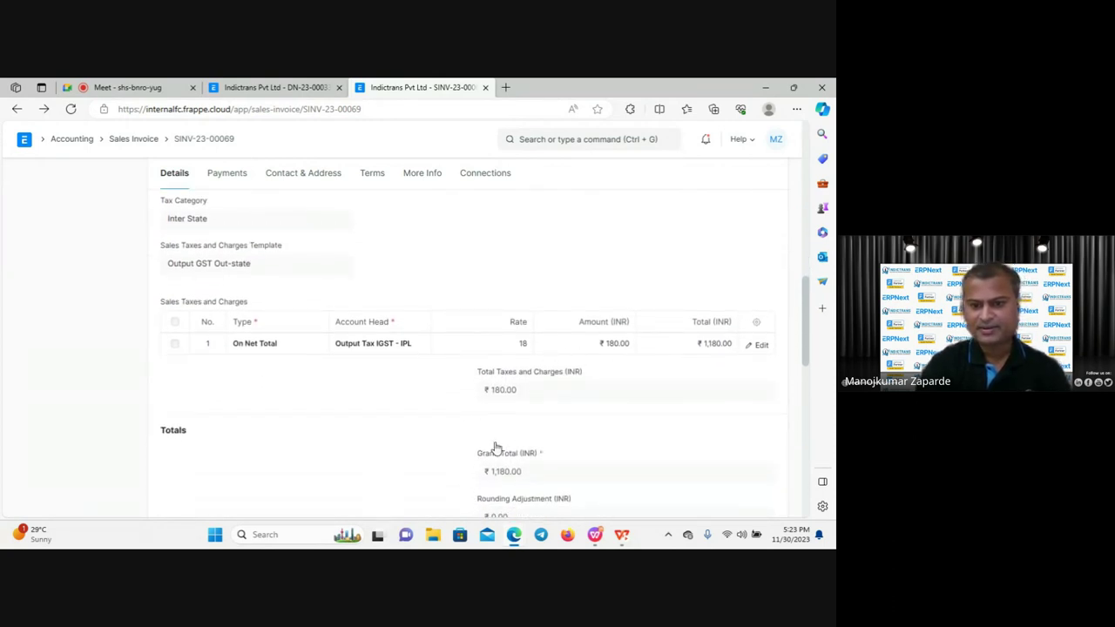
{"action": "scroll", "coordinate": [438, 442], "scroll_direction": "down", "scroll_amount": 3}
{"action": "scroll", "coordinate": [439, 441], "scroll_direction": "down", "scroll_amount": 1}
{"action": "scroll", "coordinate": [442, 416], "scroll_direction": "up", "scroll_amount": 5}
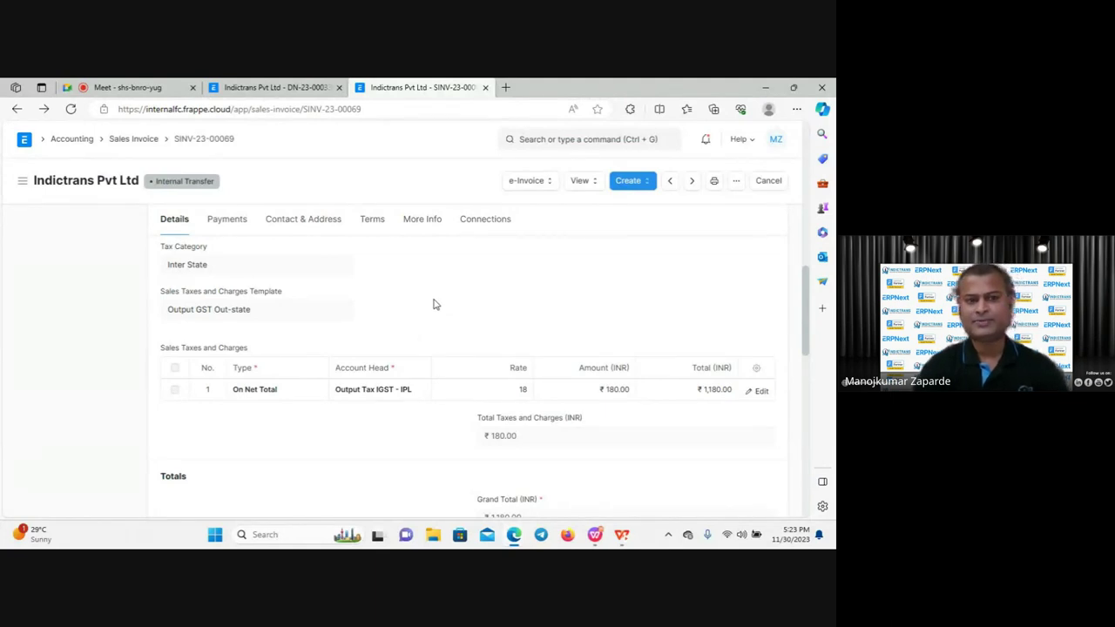
{"action": "scroll", "coordinate": [432, 304], "scroll_direction": "up", "scroll_amount": 8}
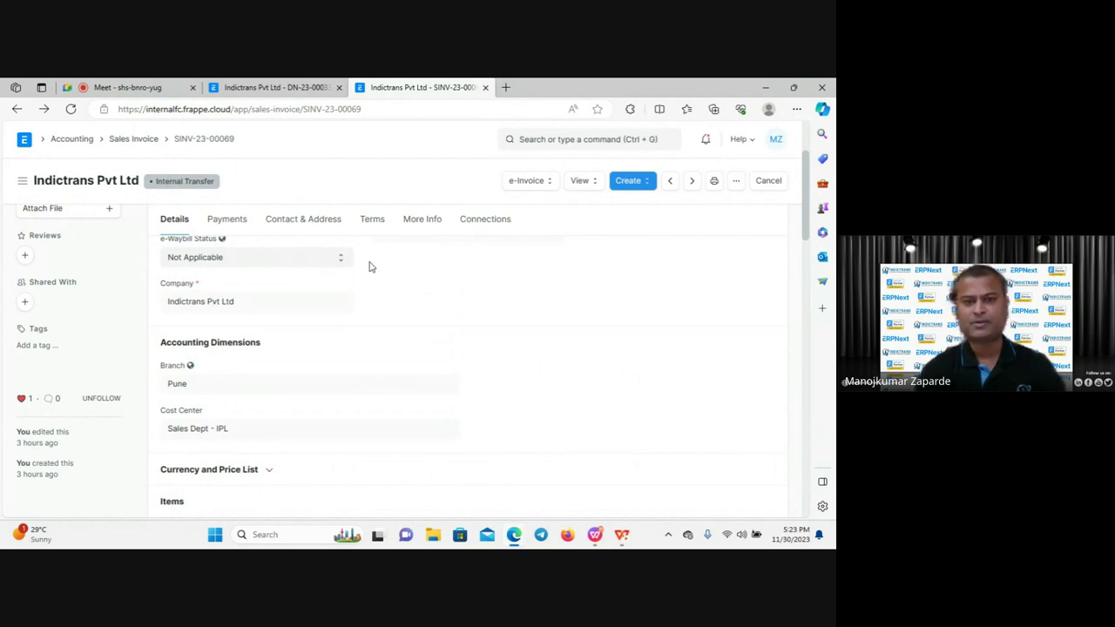
{"action": "scroll", "coordinate": [496, 296], "scroll_direction": "up", "scroll_amount": 1}
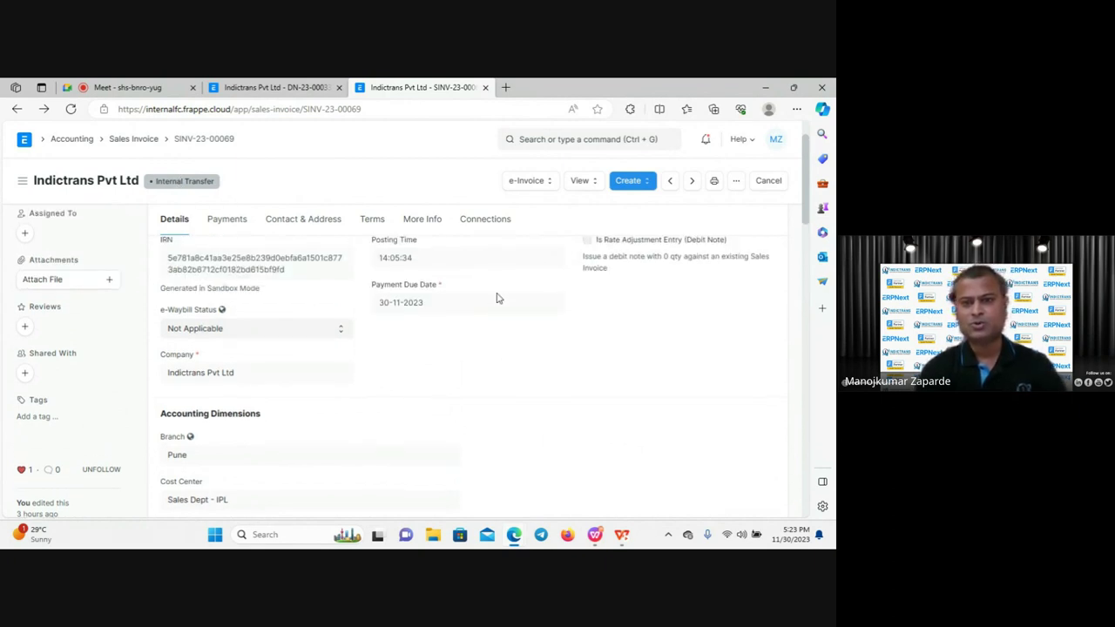
Switch to the presentation to review the Intercompany Purchase & Sales slide, and return to the sales invoice.
{"action": "left_click", "coordinate": [580, 185]}
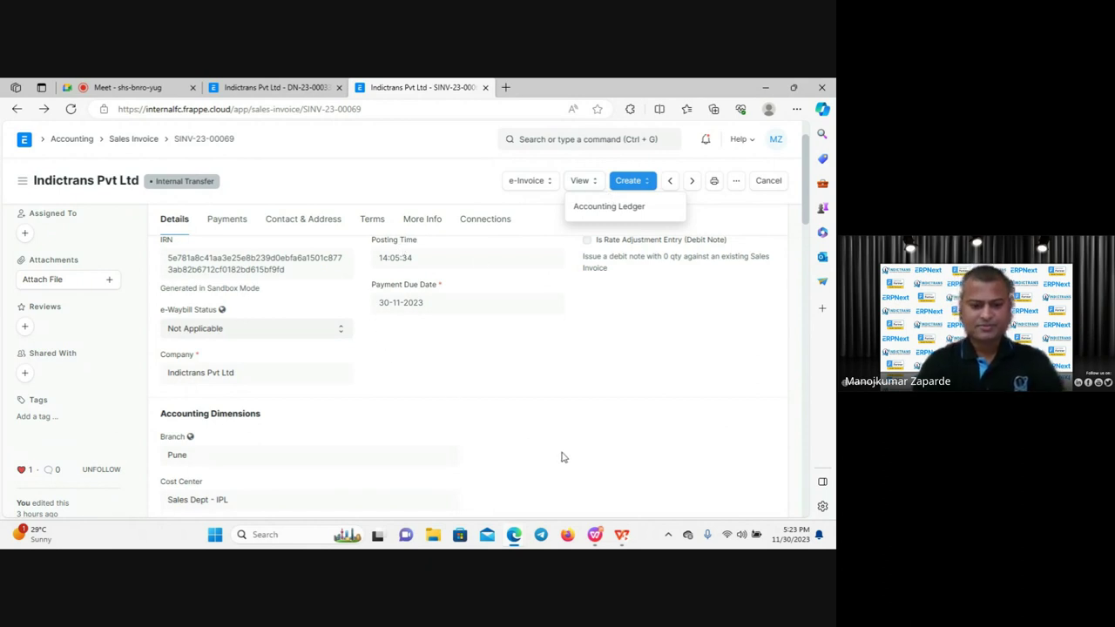
{"action": "key", "text": "alt+Tab"}
{"action": "key", "text": "alt+Tab"}
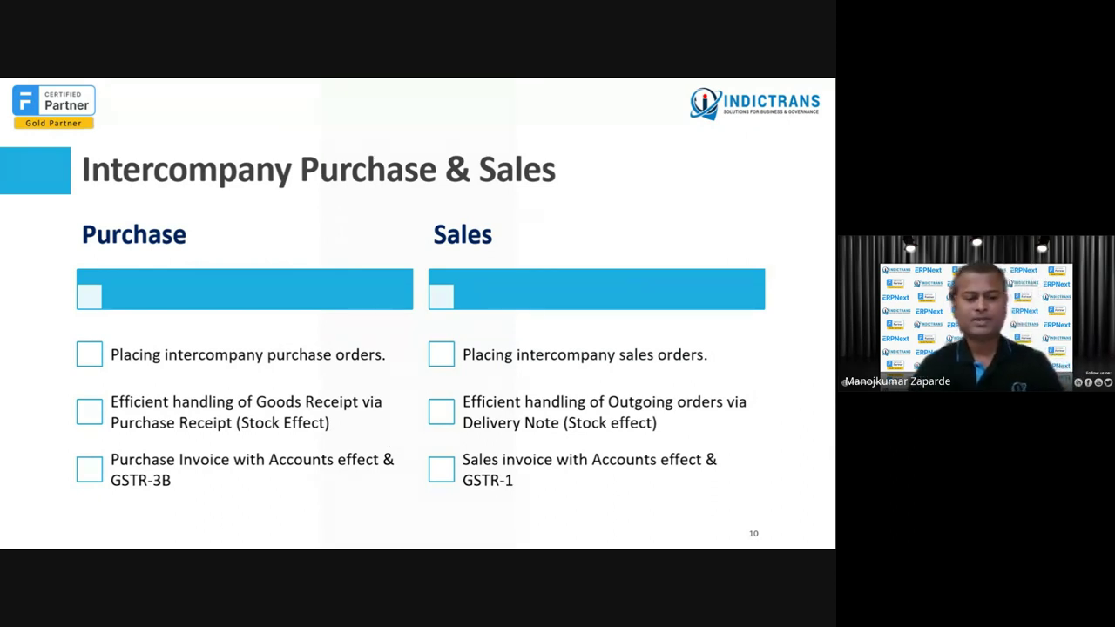
{"action": "key", "text": "alt+Tab"}
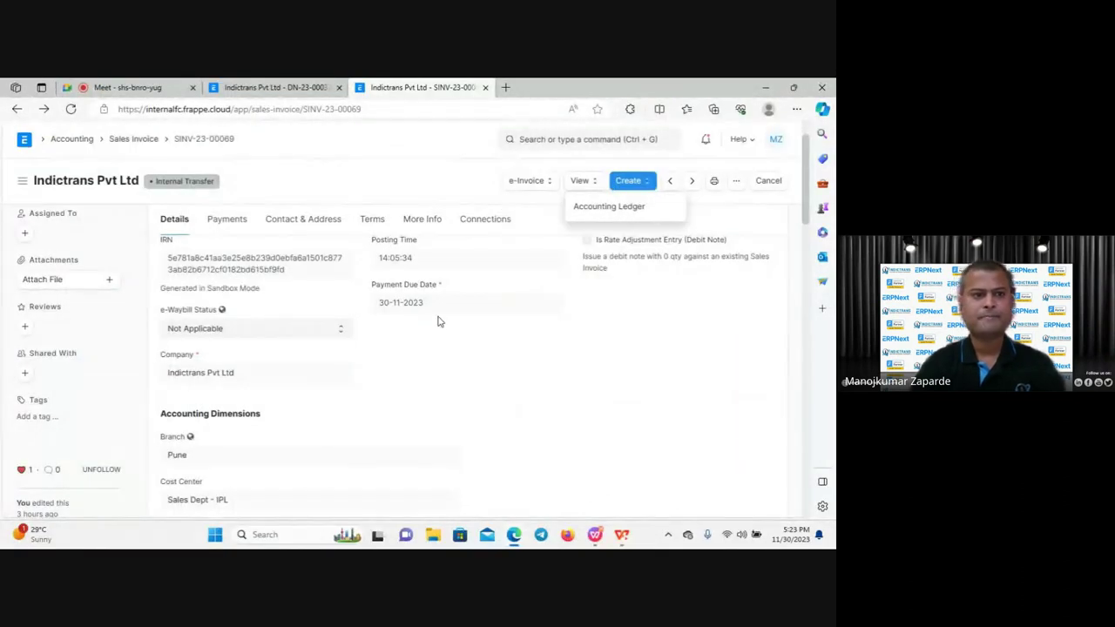
Search for GSTR in the browser tab showing the delivery note and open the GSTR-1 report.
{"action": "left_click", "coordinate": [270, 90]}
{"action": "left_click", "coordinate": [551, 141]}
{"action": "type", "text": "GSTR"}
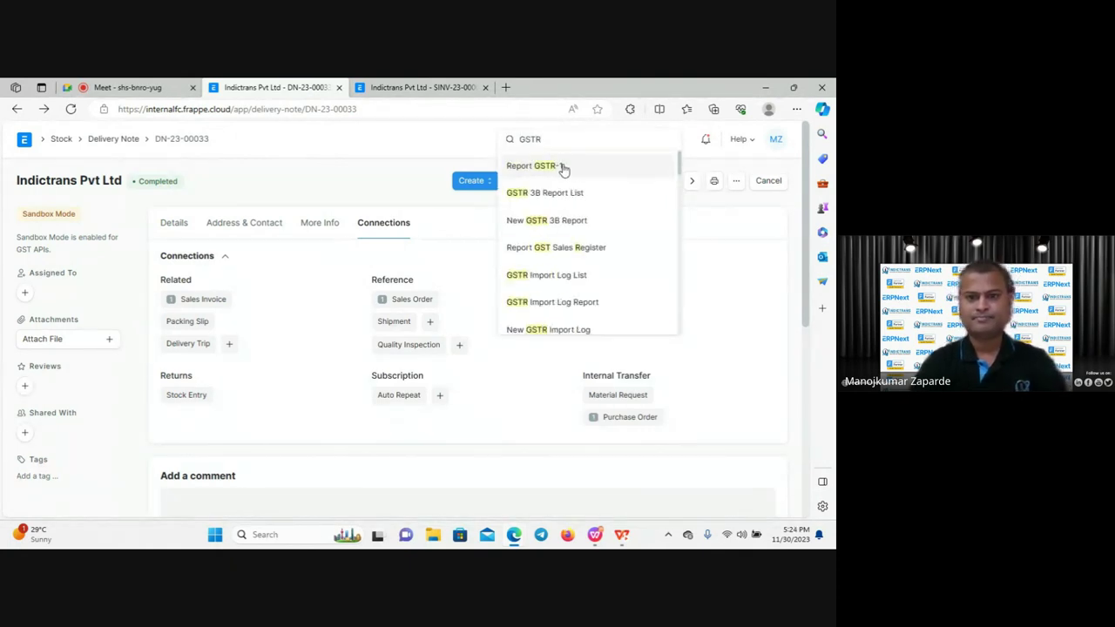
{"action": "left_click", "coordinate": [563, 168]}
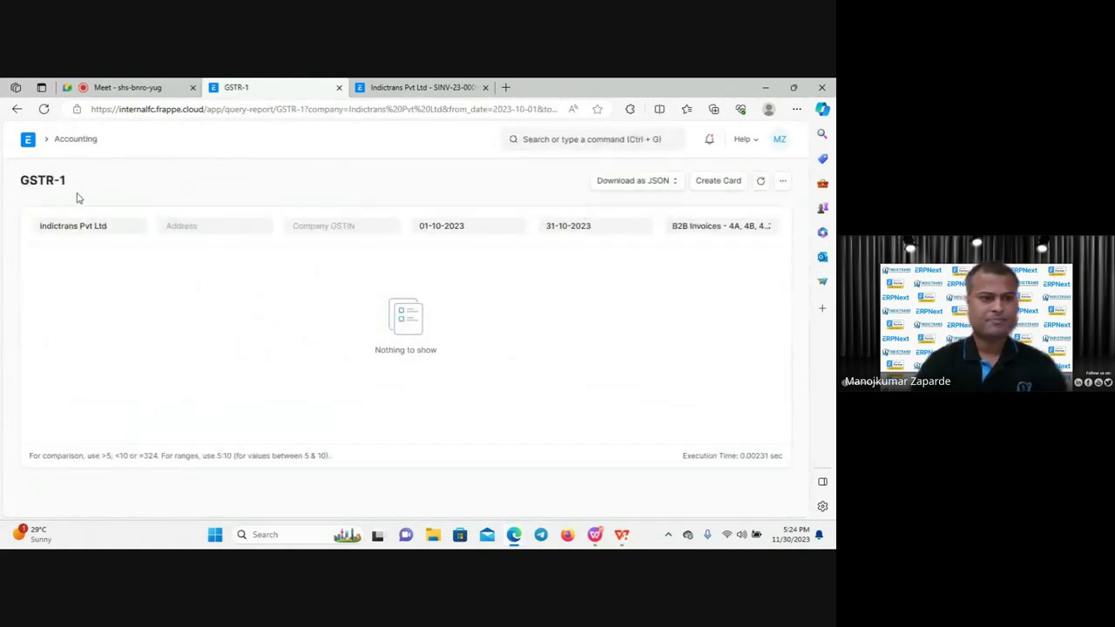
Filter the GSTR-1 report by the company GSTIN starting with 27 and set the To Date to 30-11-2023.
{"action": "left_click", "coordinate": [363, 229]}
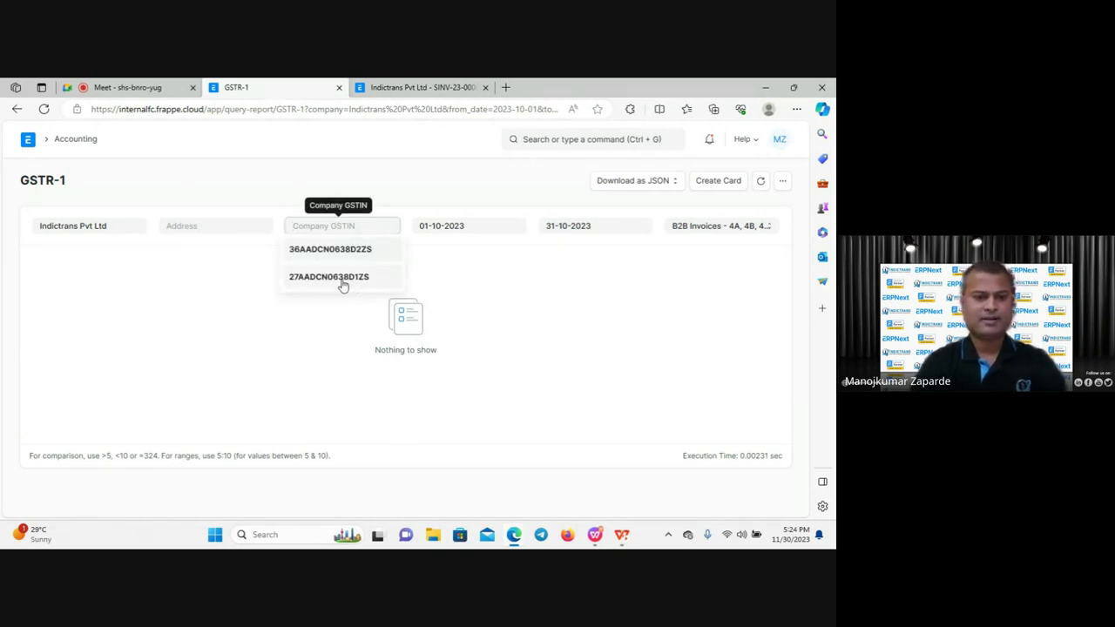
{"action": "left_click", "coordinate": [364, 278]}
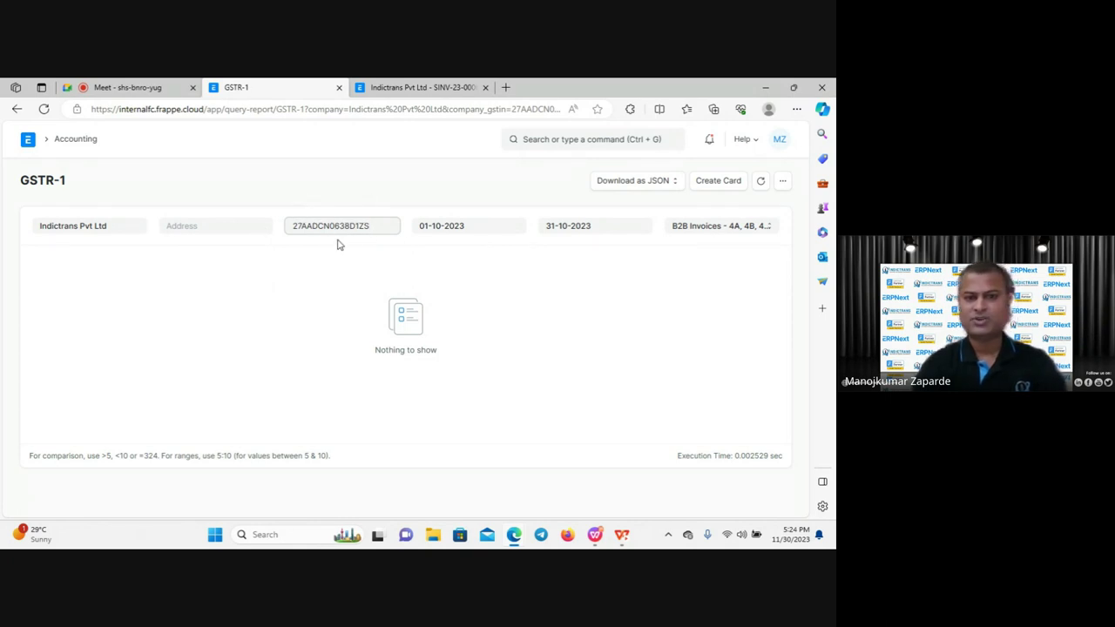
{"action": "left_click", "coordinate": [607, 228]}
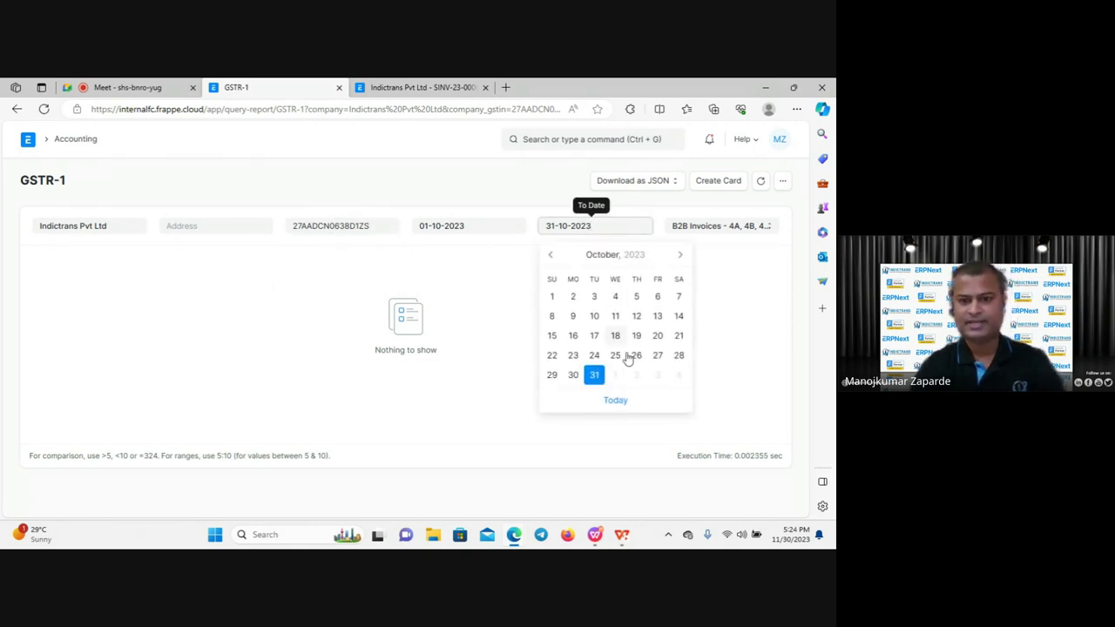
{"action": "left_click", "coordinate": [614, 400]}
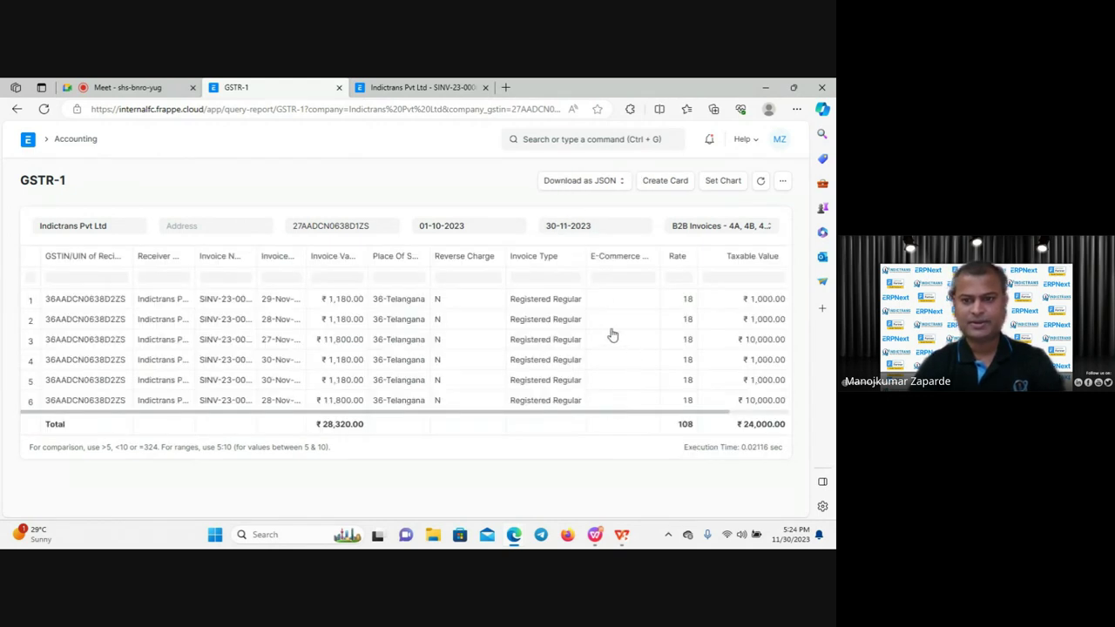
Set the GSTR-1 report's From Date to 30-11-2023 and examine the listed invoices' tax columns.
{"action": "left_click", "coordinate": [468, 227]}
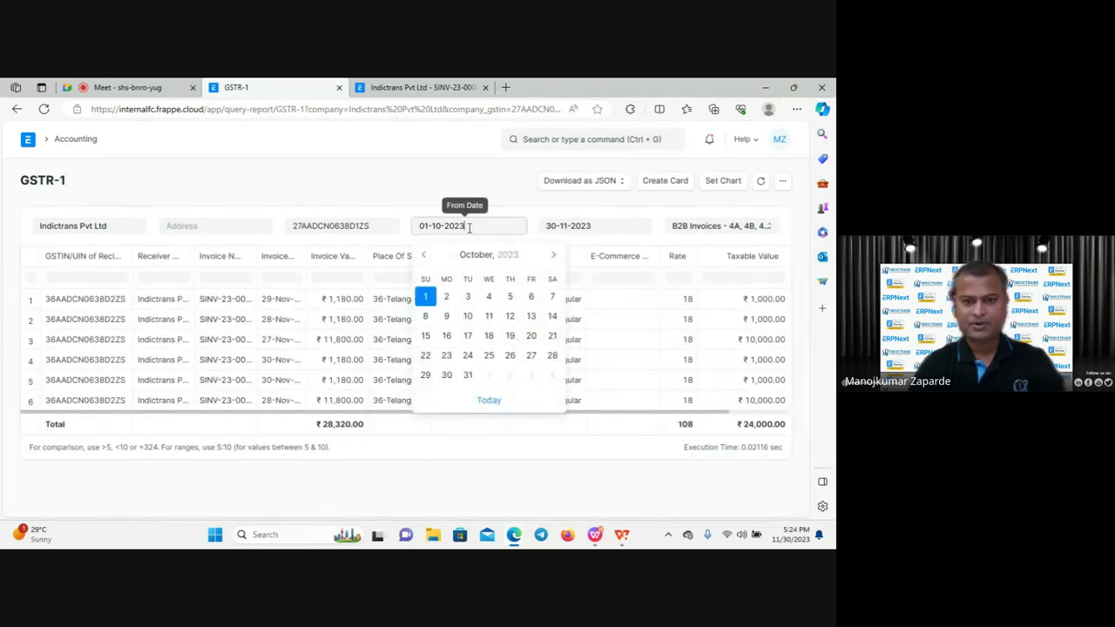
{"action": "left_click", "coordinate": [468, 376]}
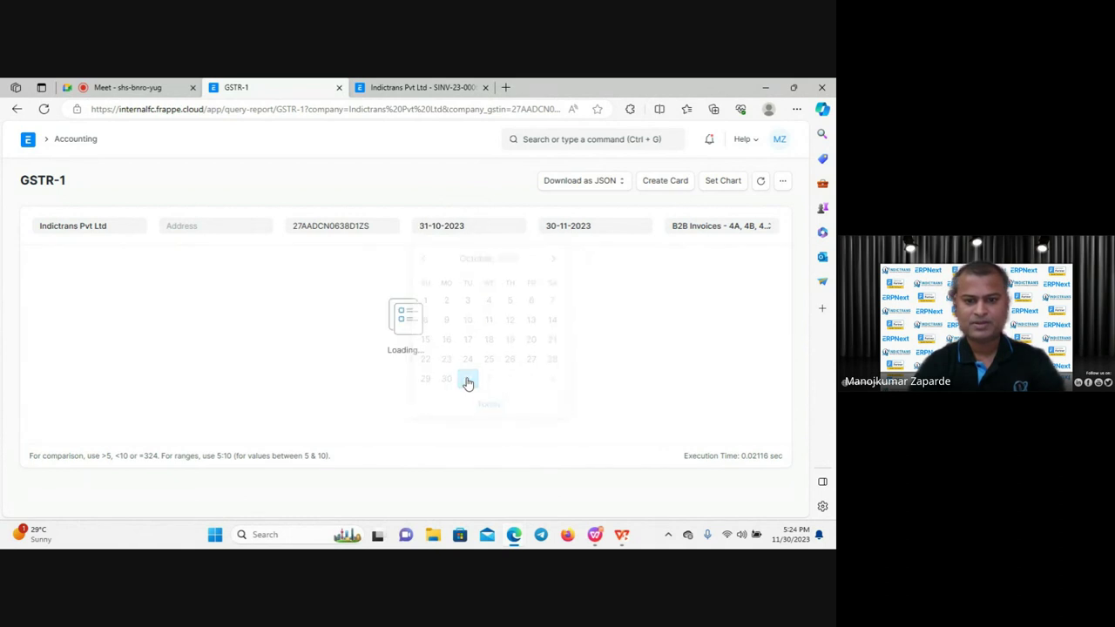
{"action": "left_click", "coordinate": [482, 226]}
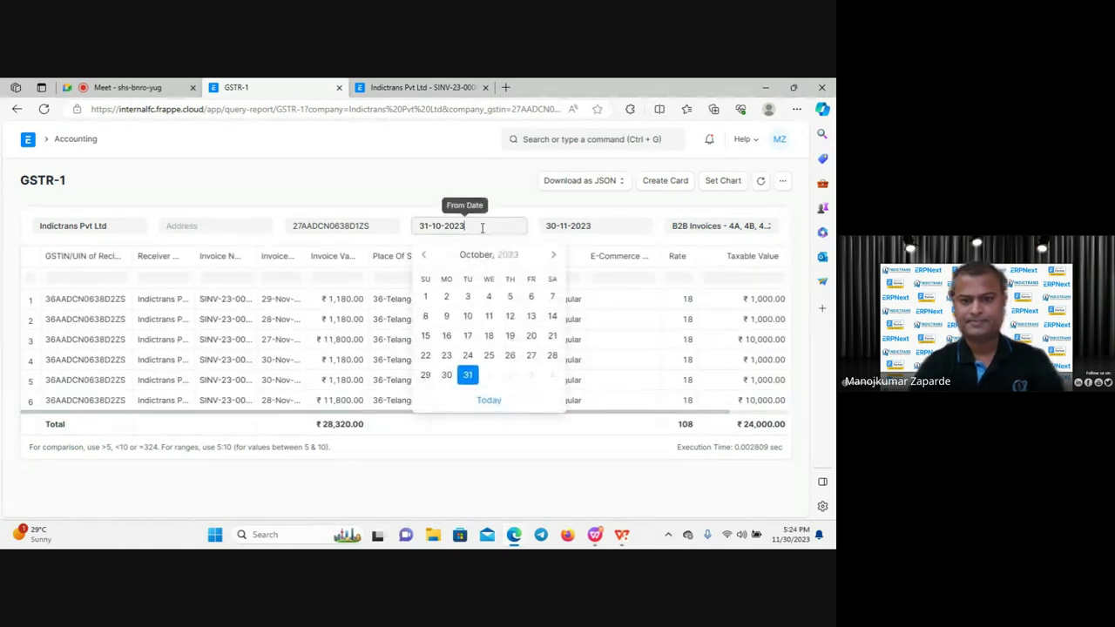
{"action": "left_click", "coordinate": [501, 407]}
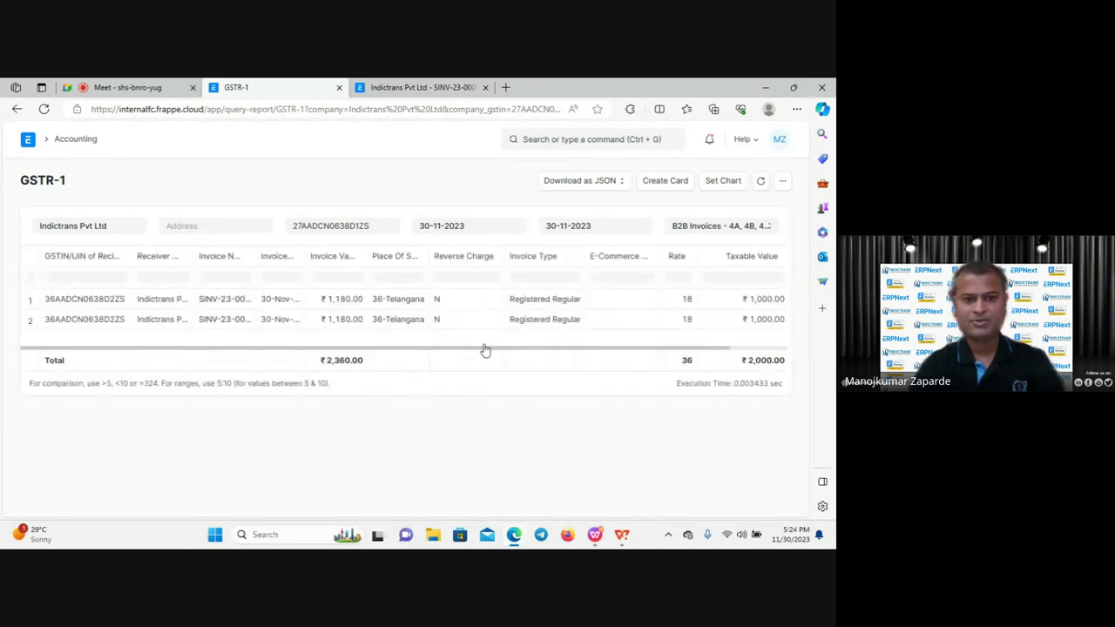
{"action": "scroll", "coordinate": [585, 315], "scroll_direction": "right", "scroll_amount": 2}
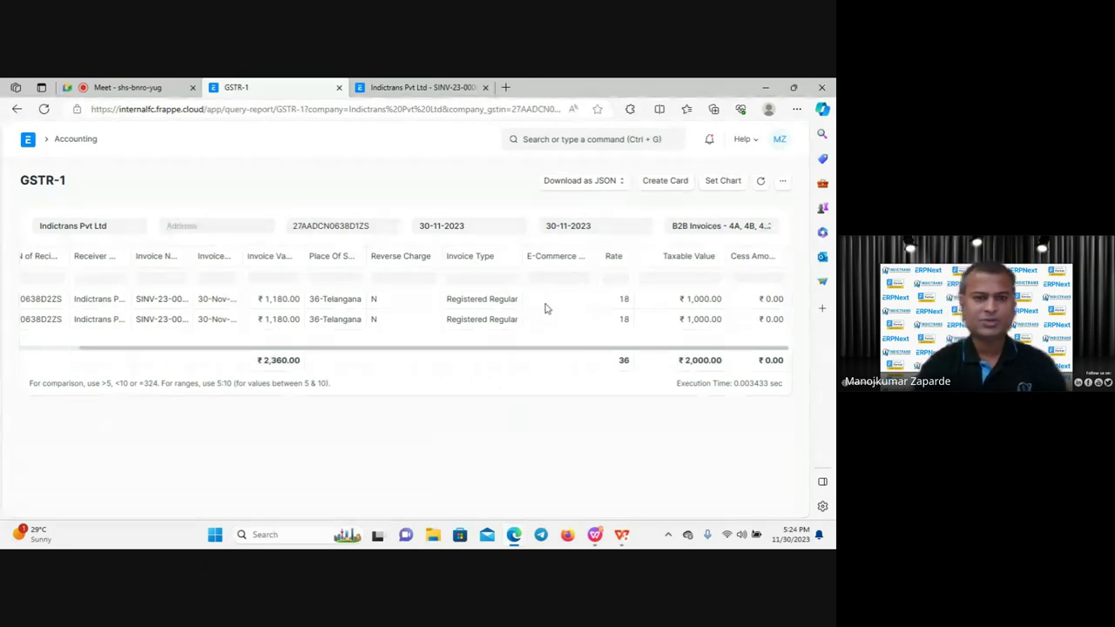